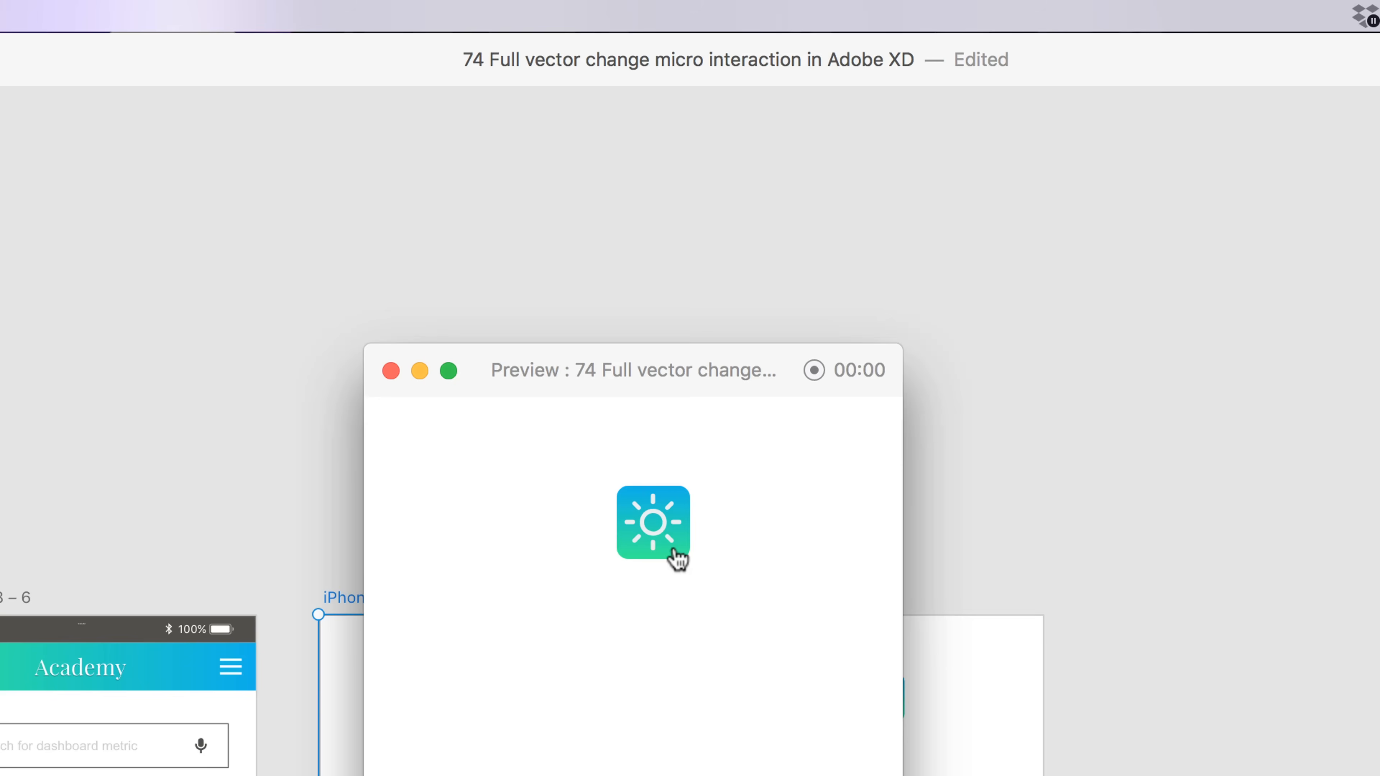
# - Play the sun icon's micro interaction several times in the preview
pyautogui.click(673, 547)
pyautogui.click(674, 546)
pyautogui.click(674, 546)
pyautogui.click(674, 546)
pyautogui.click(674, 547)
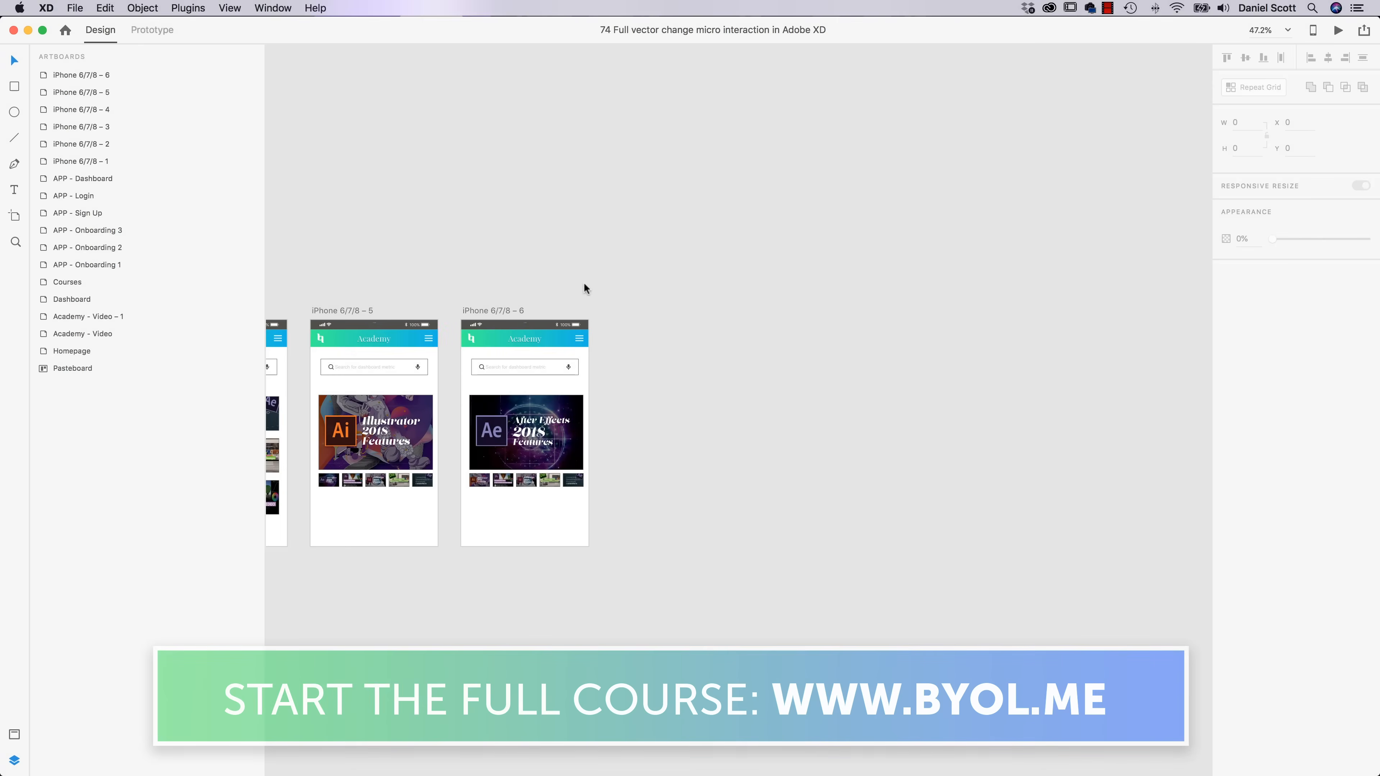
# - Add a blank iPhone 6/7/8 artboard to the right of the iPhone 6/7/8 – 6 artboard
pyautogui.click(491, 312)
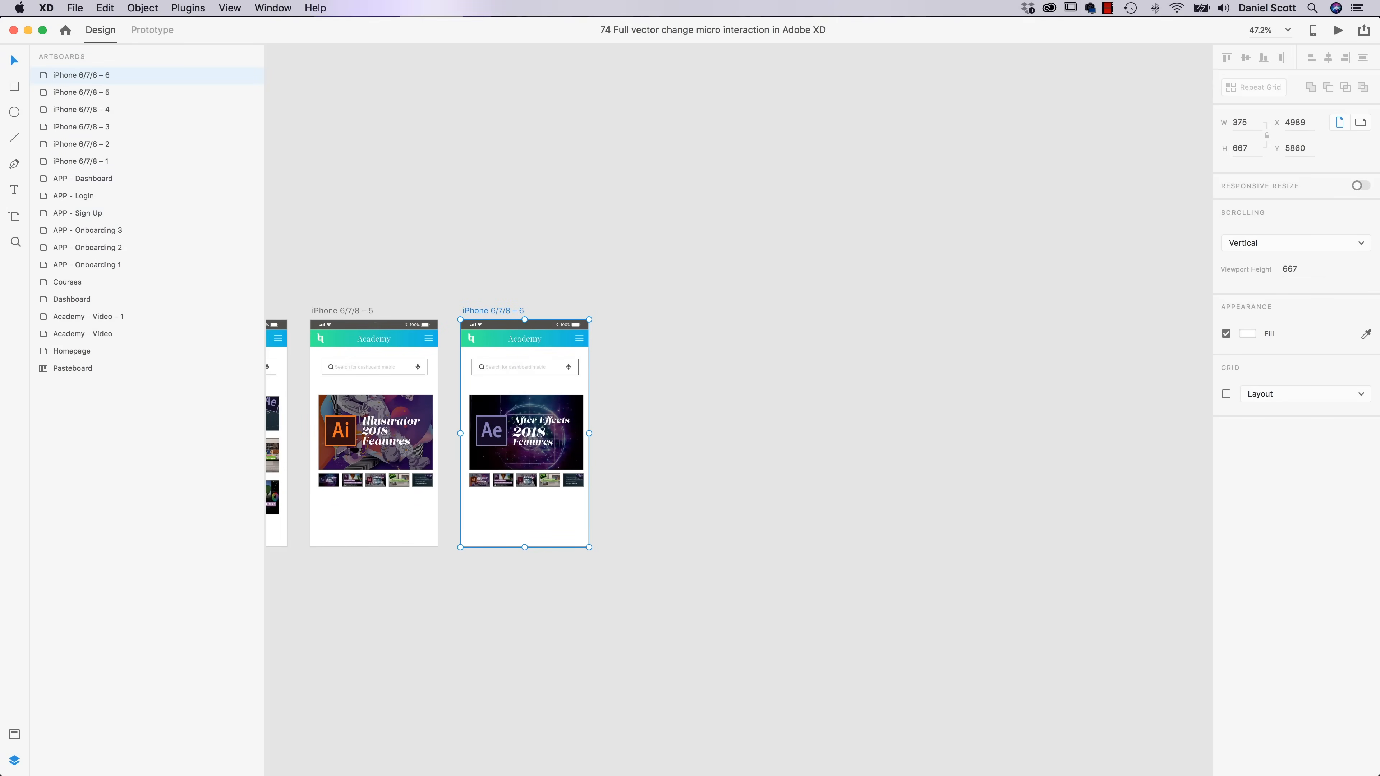
pyautogui.click(12, 220)
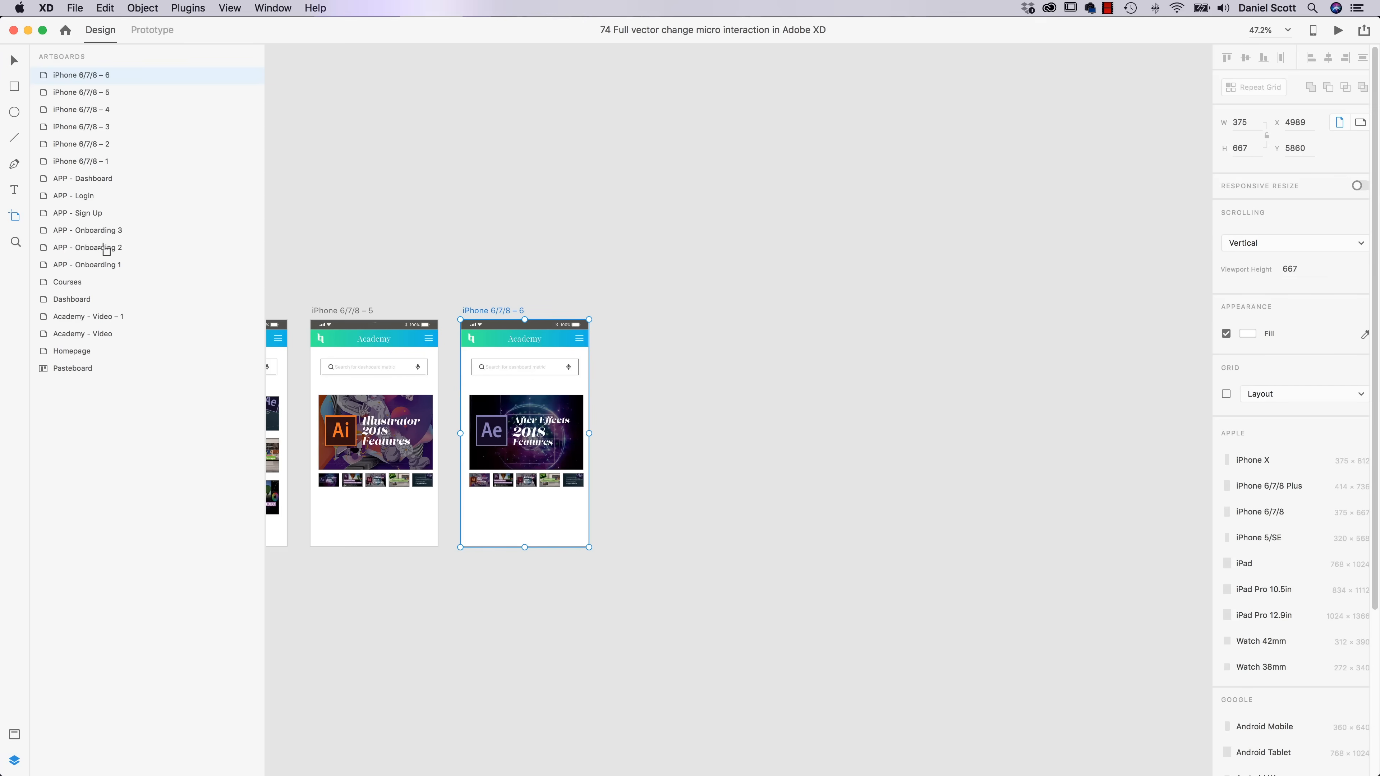
pyautogui.click(611, 320)
pyautogui.press('v')
pyautogui.click(807, 331)
# - Copy the header's gradient rectangle from the iPhone 6/7/8 – 6 artboard and paste it onto the new blank artboard
pyautogui.scroll(-5, 666, 385)
pyautogui.scroll(6, 666, 385)
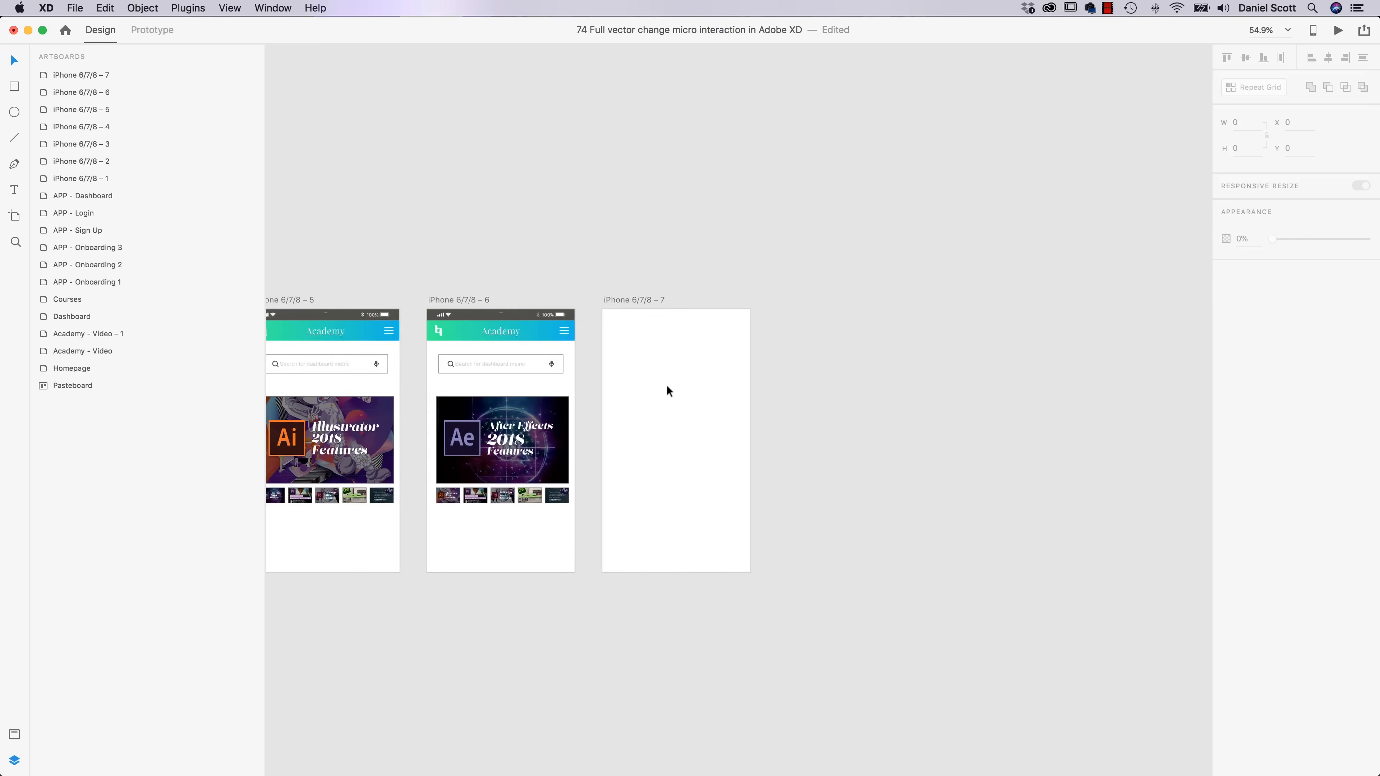
pyautogui.scroll(5, 632, 365)
pyautogui.click(419, 280)
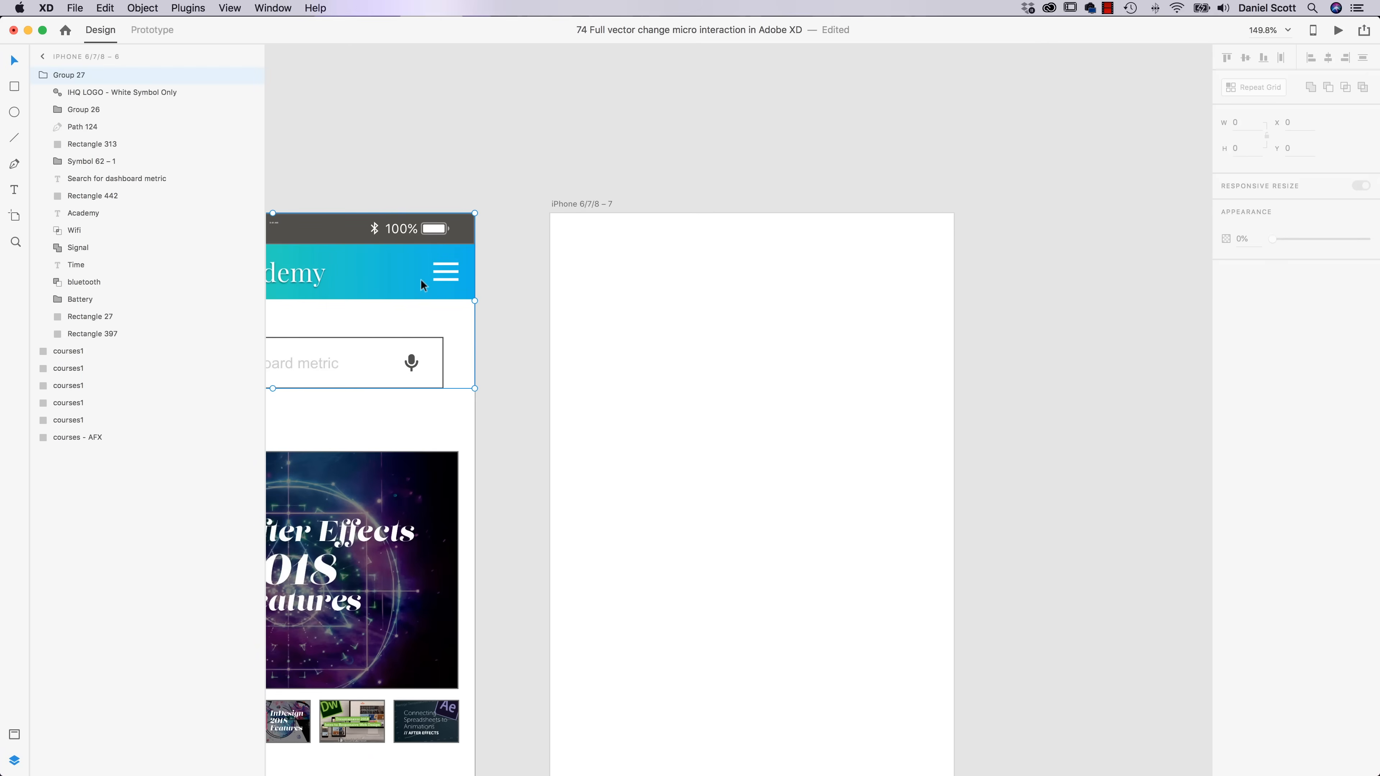
pyautogui.doubleClick(395, 282)
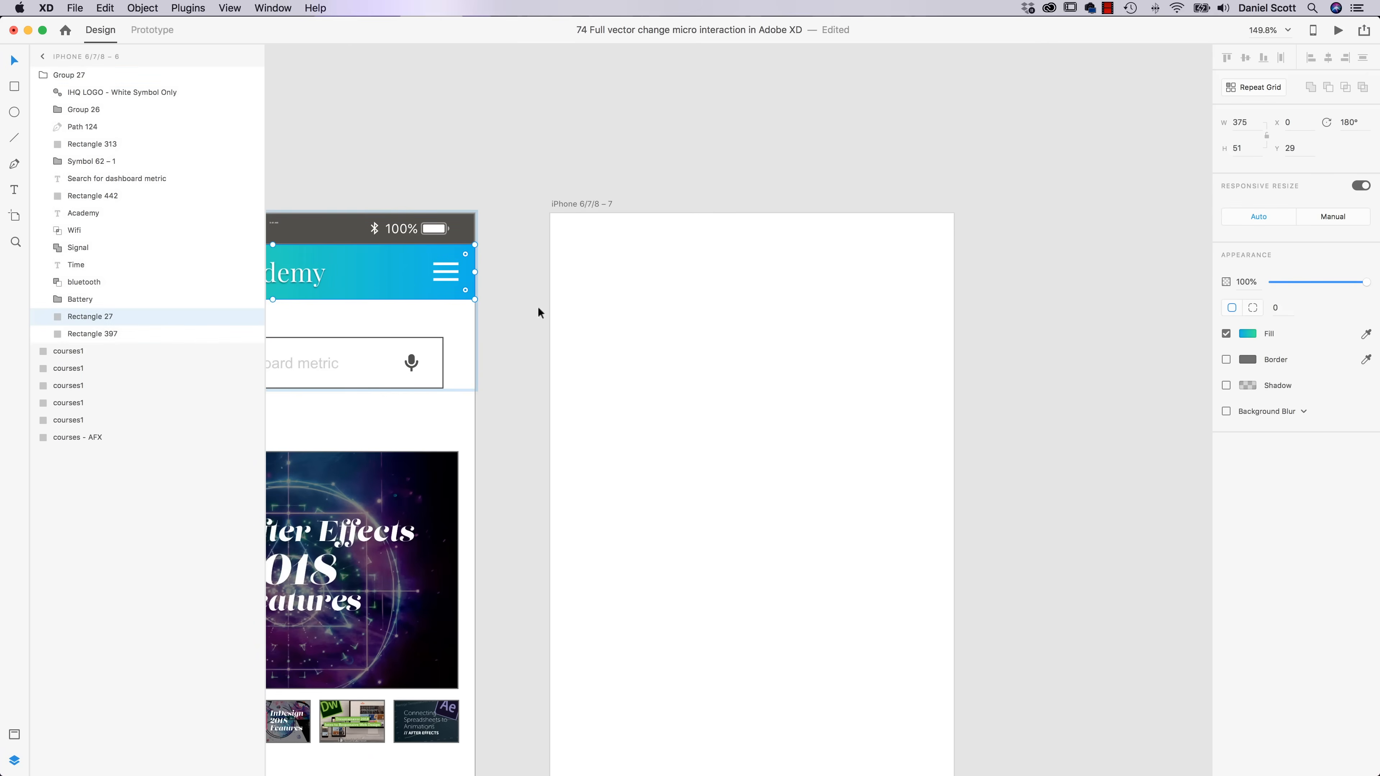
pyautogui.click(758, 346)
pyautogui.press('cmd+v')
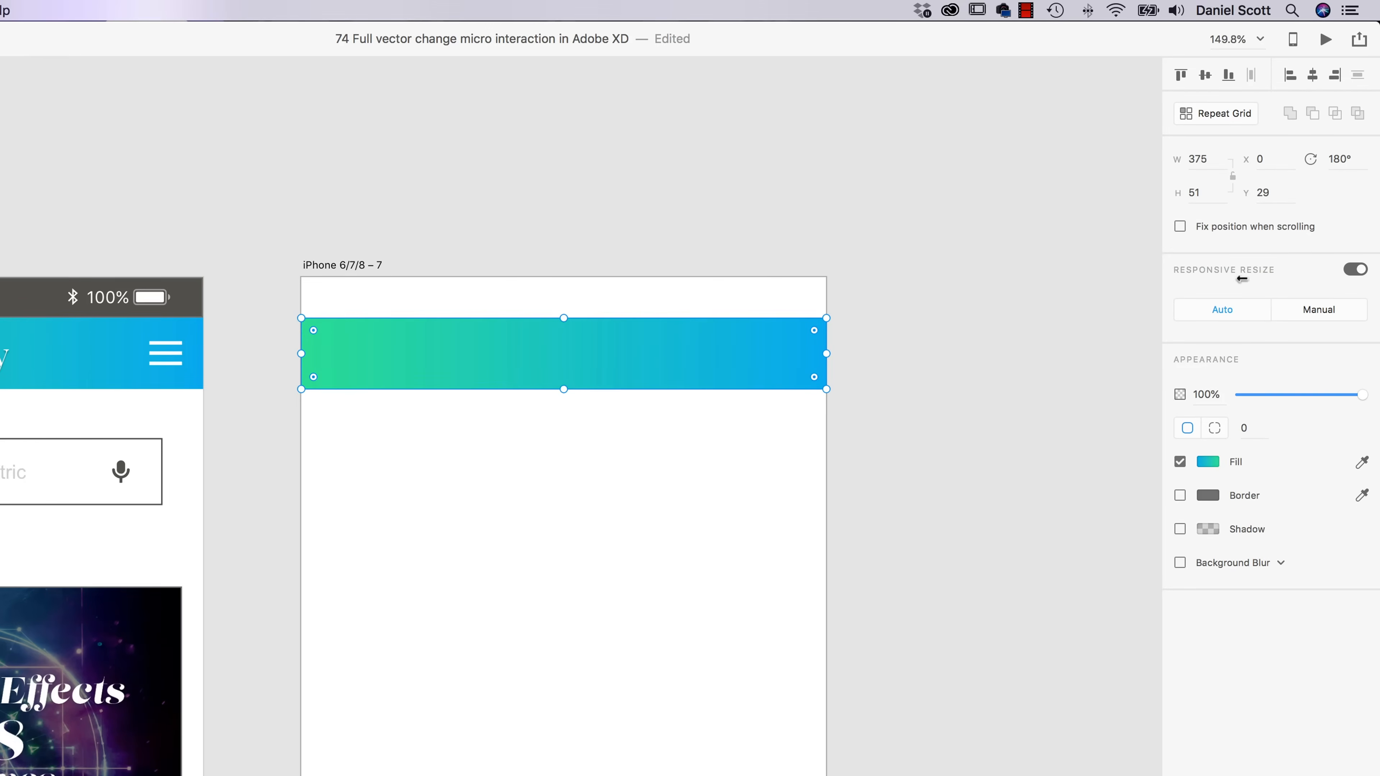
# - Set the pasted rectangle's width to 51 and move it to about X 176, Y 62
pyautogui.click(1212, 159)
pyautogui.write('51')
pyautogui.press('Tab')
pyautogui.moveTo(803, 353); pyautogui.dragTo(596, 399)
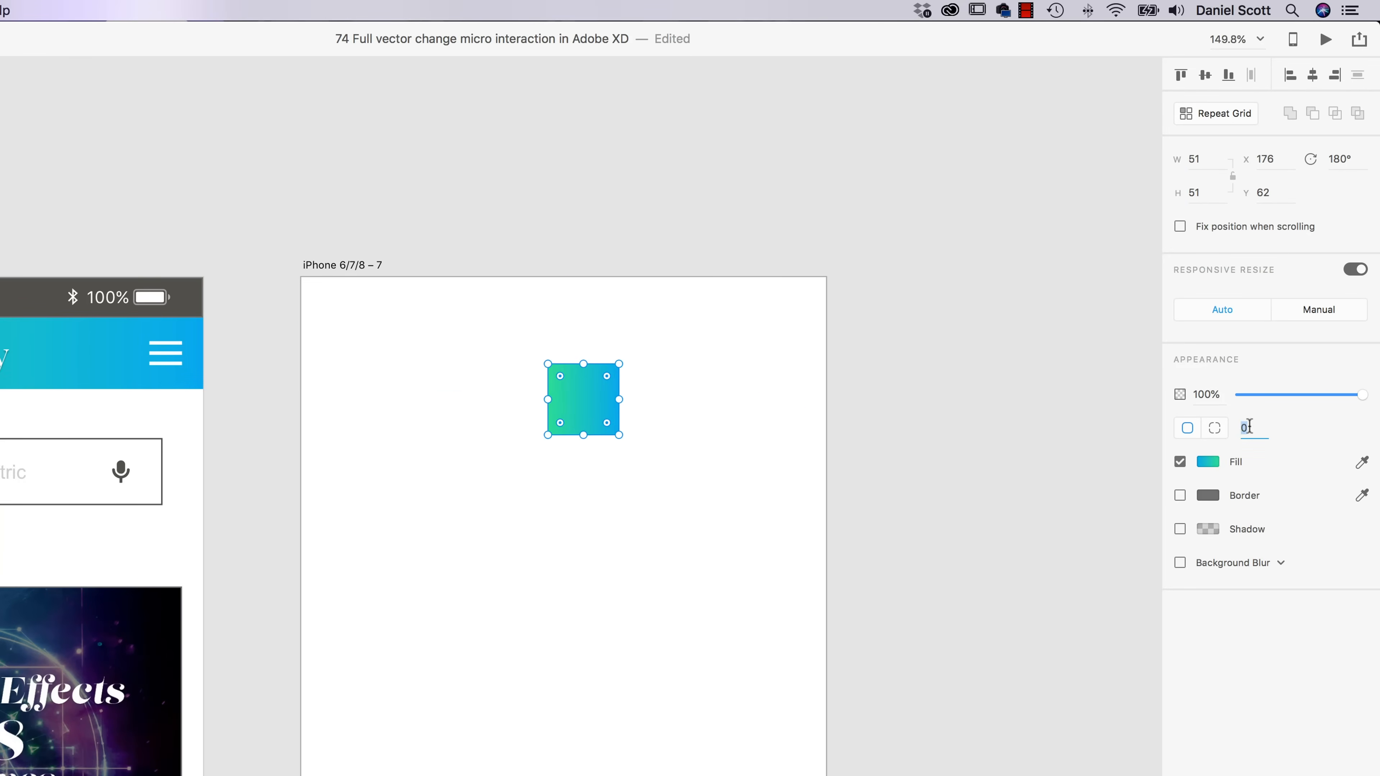
# - Round the gradient square's corners to a radius of about 8
pyautogui.write('5')
pyautogui.press('Return')
pyautogui.press('Return')
pyautogui.scroll(-5, 606, 376)
pyautogui.scroll(10, 597, 392)
pyautogui.moveTo(814, 302); pyautogui.dragTo(697, 446)
# - Rotate the square to 90° so its gradient runs vertically, and lock it in place
pyautogui.click(335, 579)
pyautogui.press('super+l')
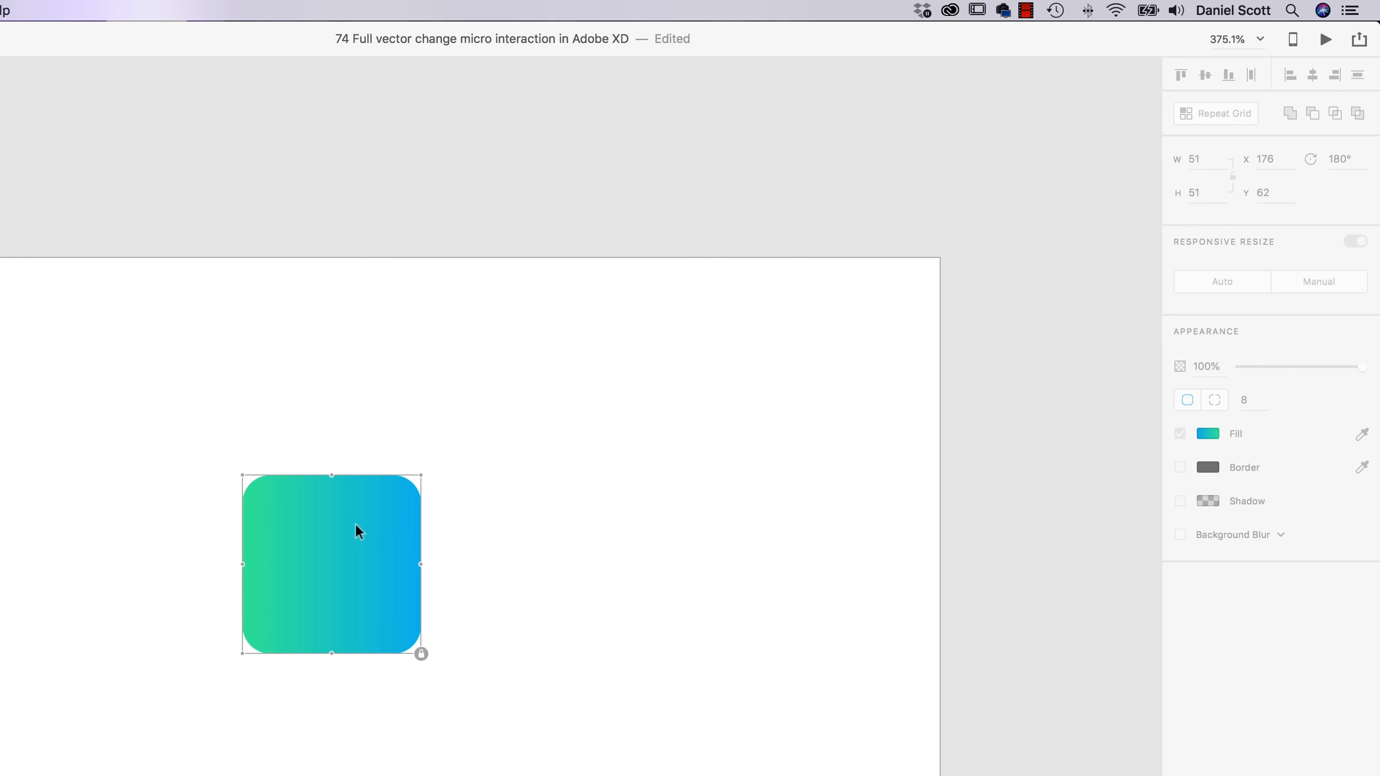
pyautogui.hscroll(-4, 638, 514)
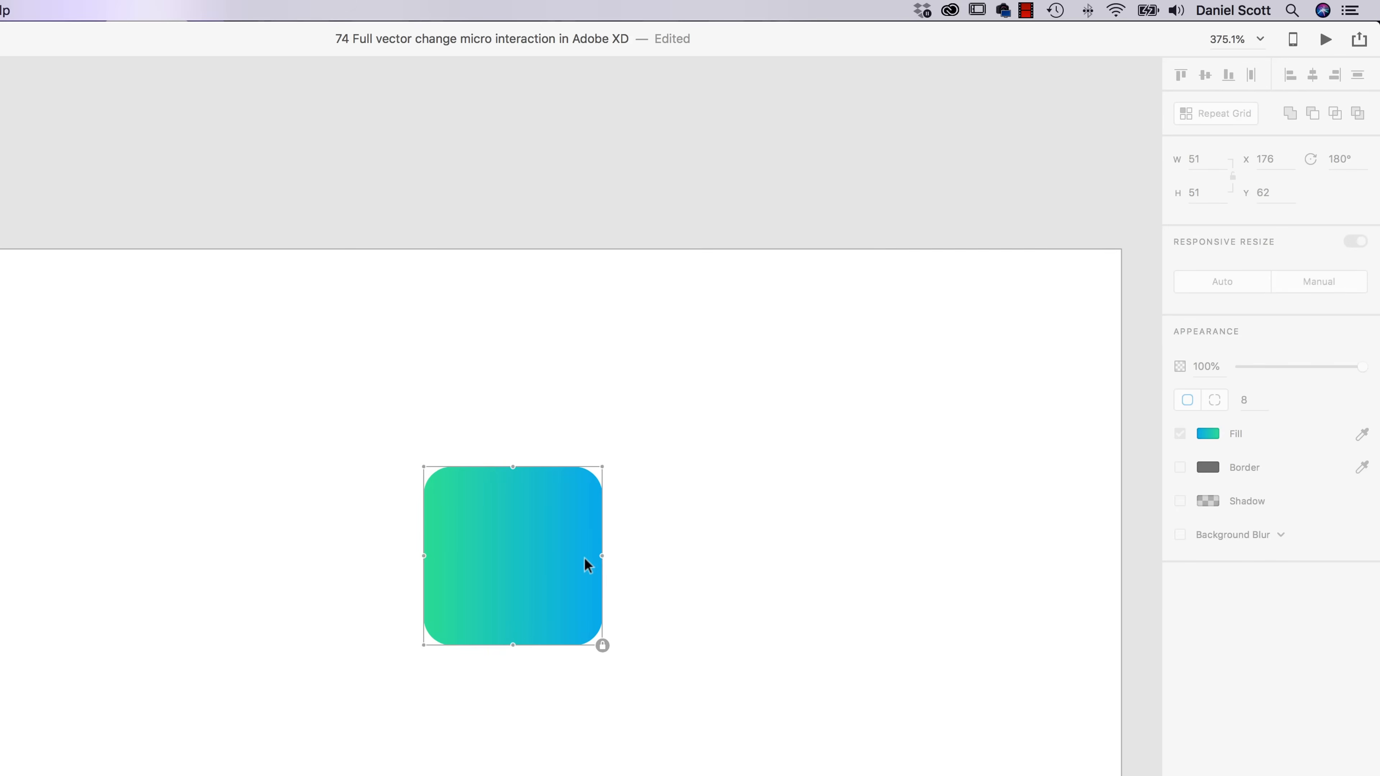
pyautogui.press('super+l')
pyautogui.moveTo(607, 463); pyautogui.dragTo(395, 445)
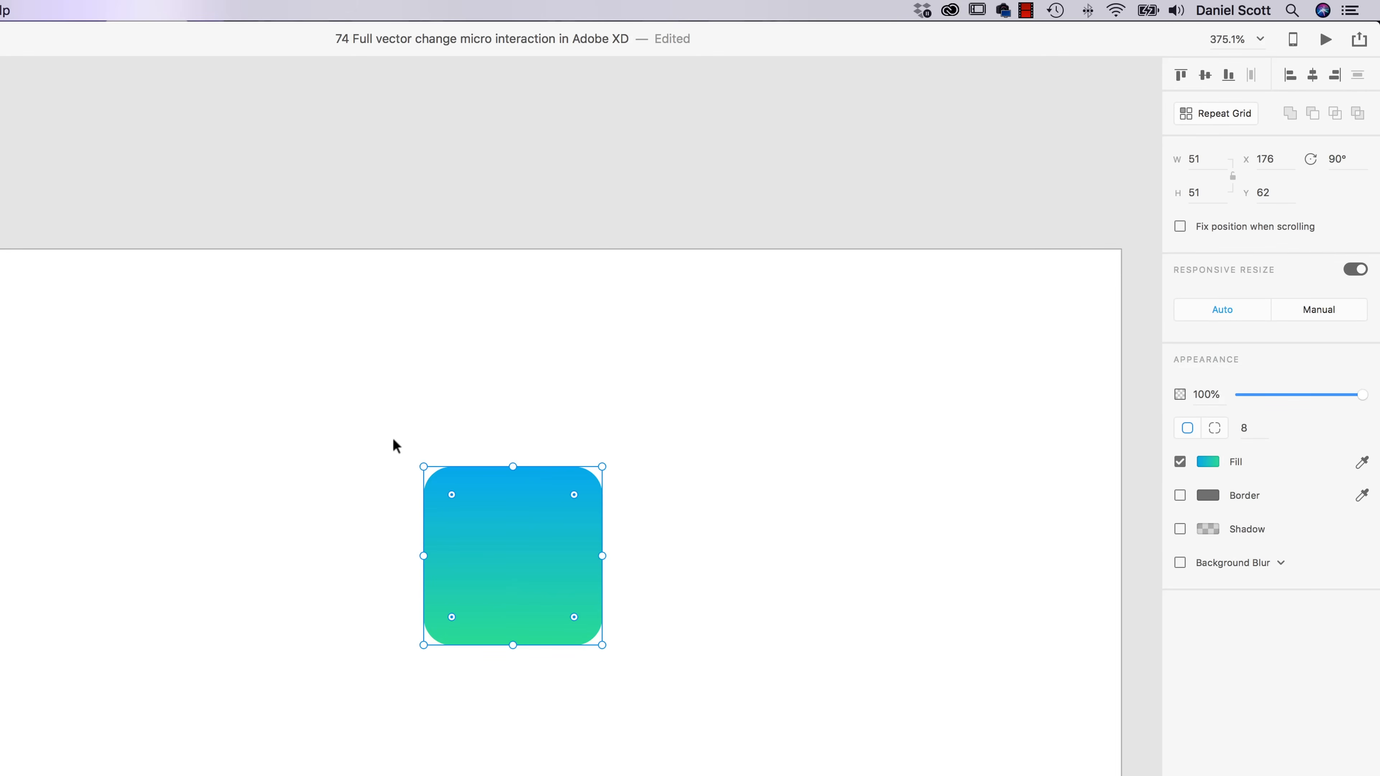
pyautogui.press('super+l')
pyautogui.click(402, 446)
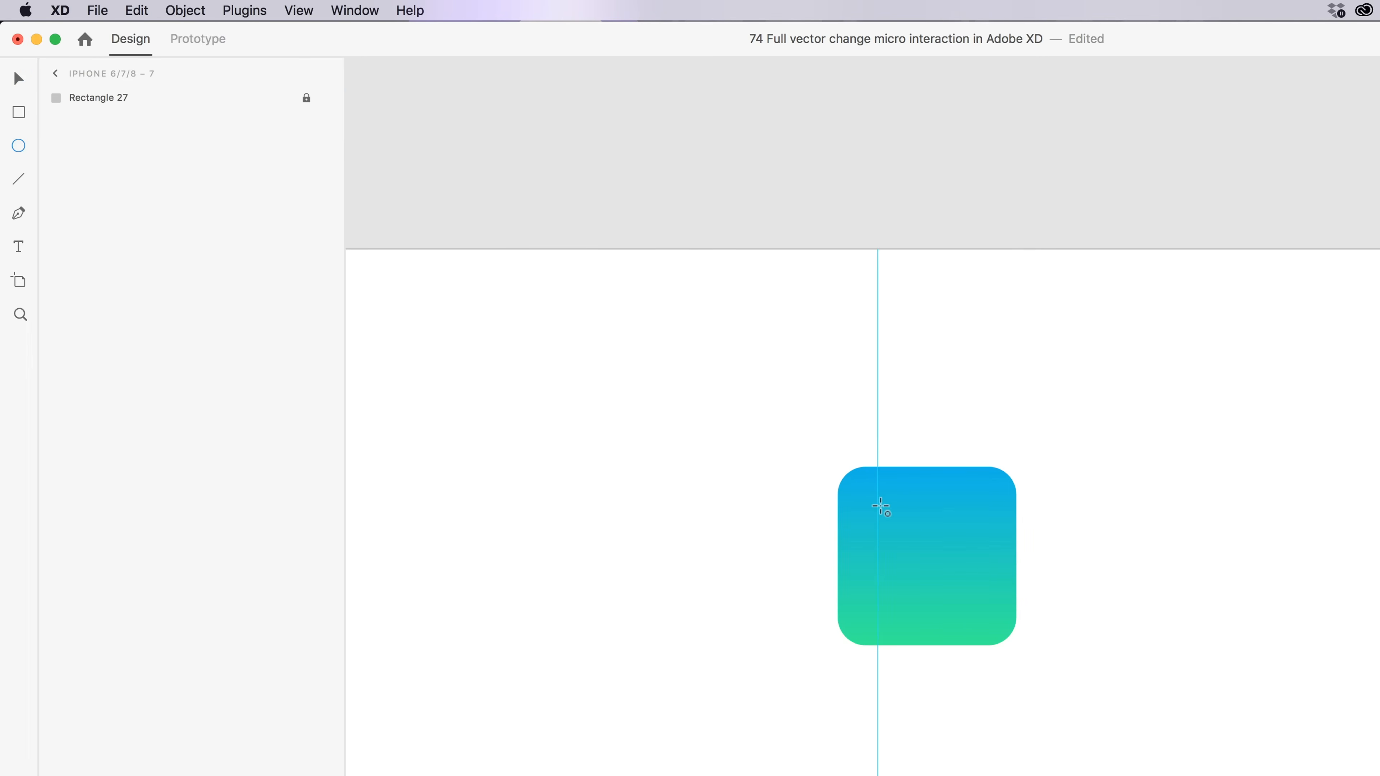
# - Draw a circle about 26 by 26 inside the square, with no fill and a light grey border
pyautogui.moveTo(879, 506); pyautogui.dragTo(972, 594)
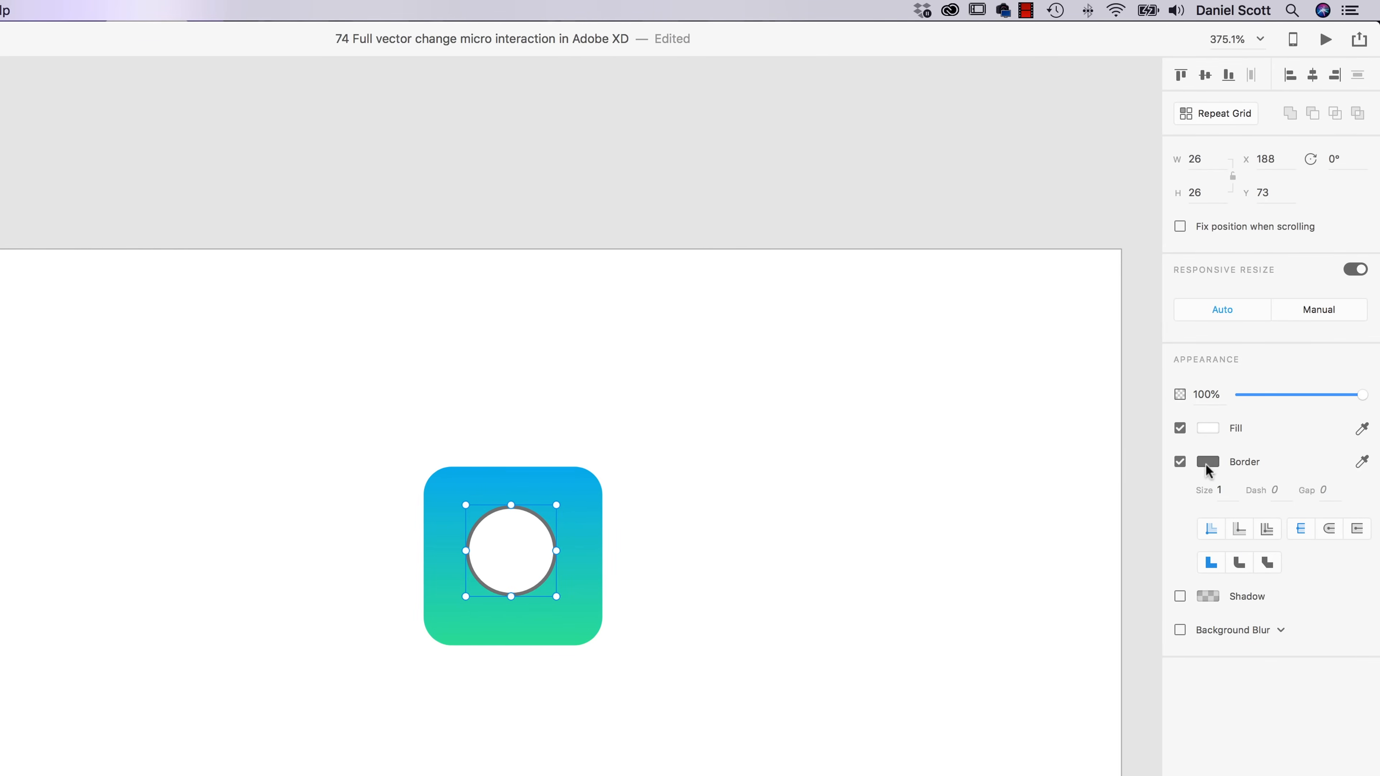
pyautogui.click(1181, 429)
pyautogui.click(1207, 462)
pyautogui.click(1022, 558)
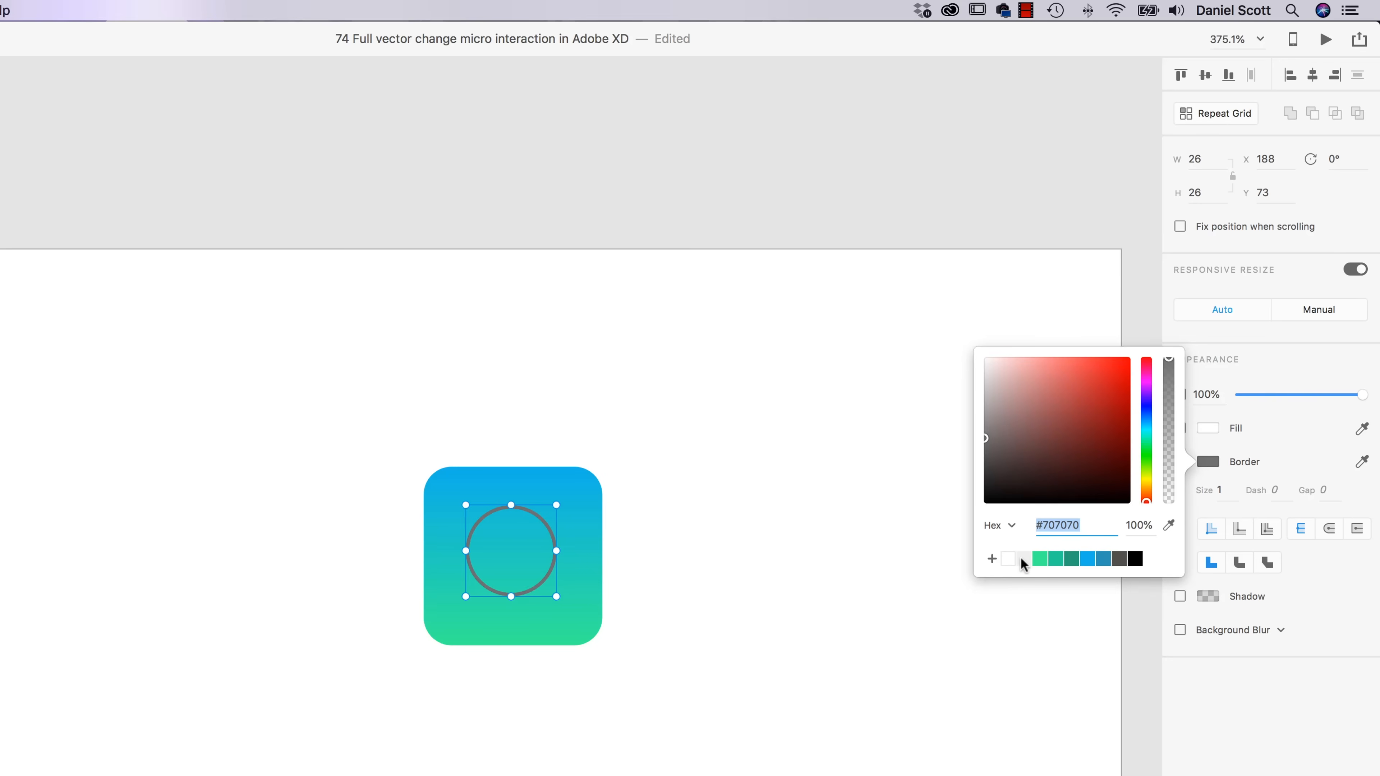
# - Set the circle's border size to 3 and move the circle to the centre of the square
pyautogui.click(1304, 428)
pyautogui.click(1223, 491)
pyautogui.write('3')
pyautogui.press('Return')
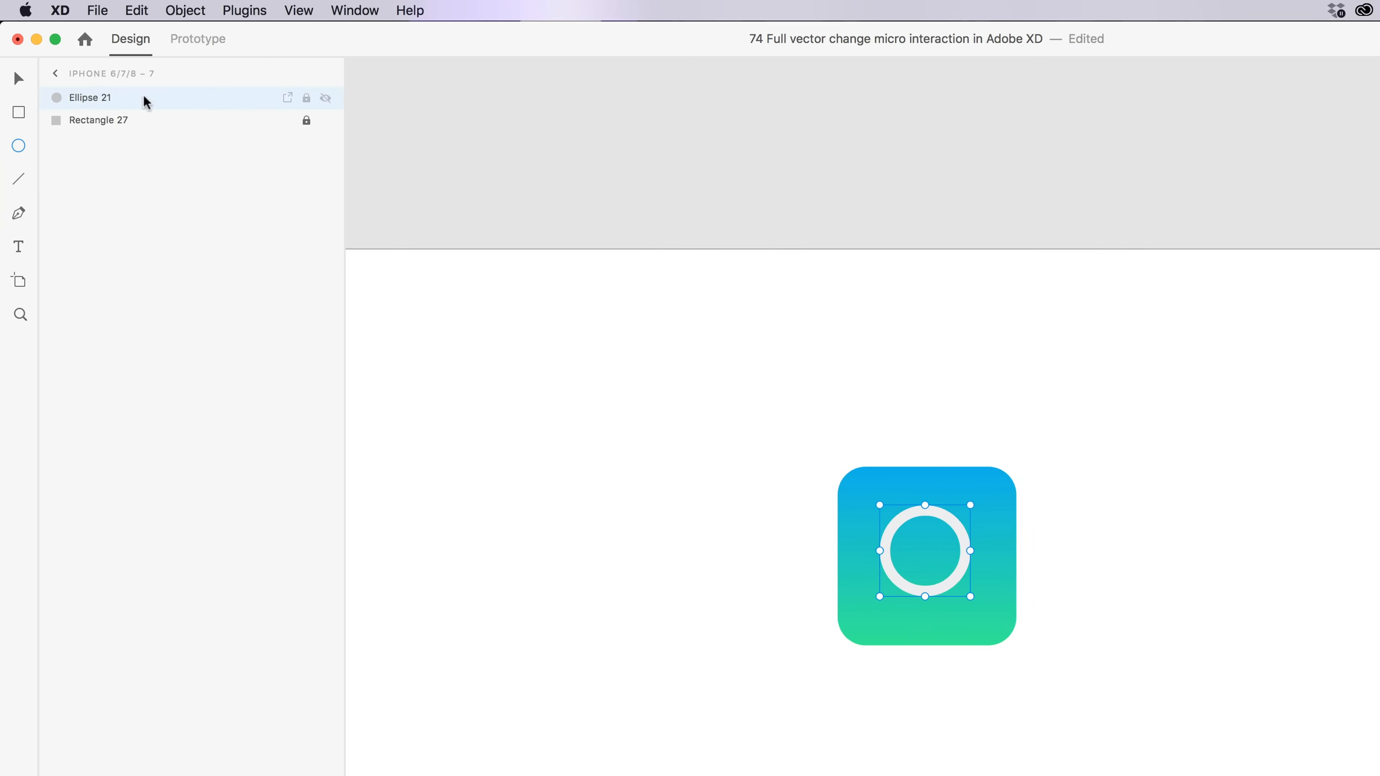
pyautogui.click(14, 78)
pyautogui.moveTo(954, 579); pyautogui.dragTo(957, 580)
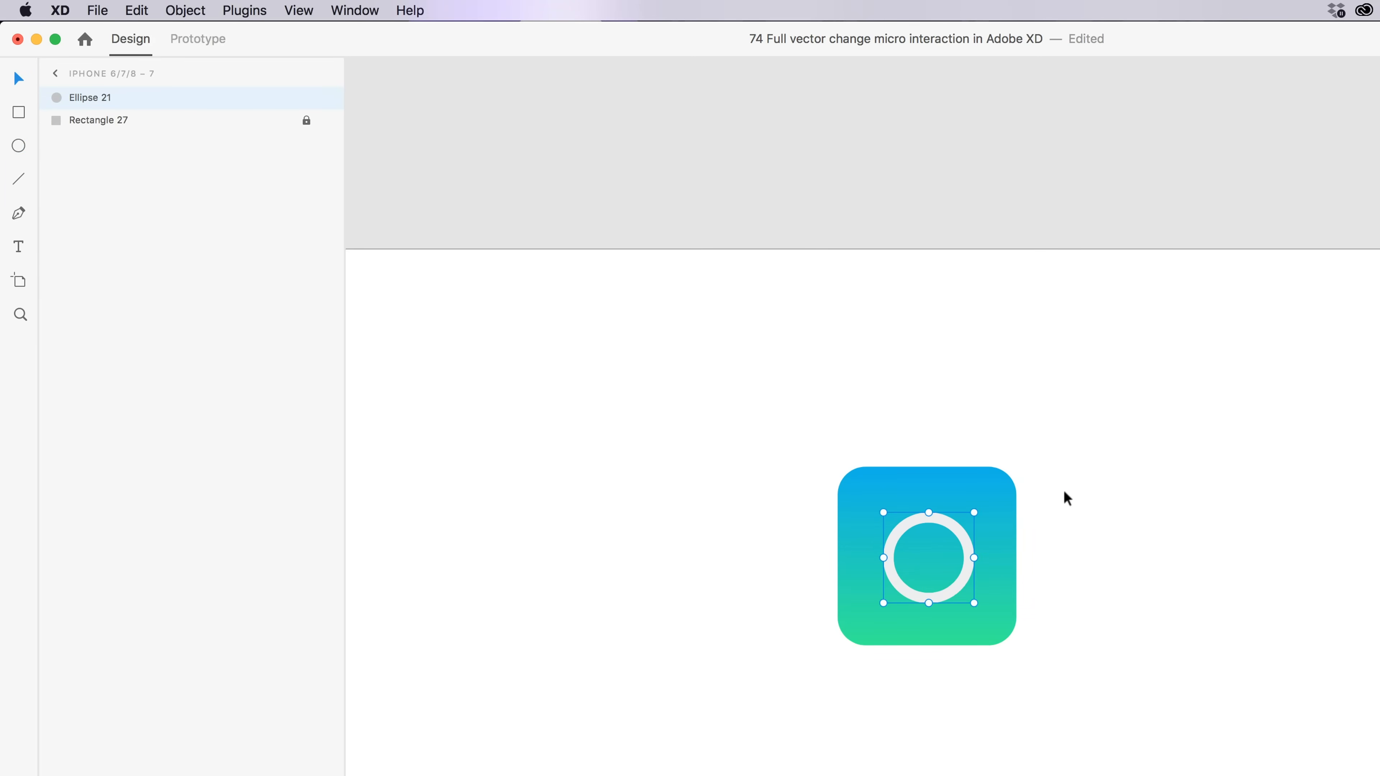
# - Draw a vertical line about 5 long above the circle, with an #EFEFEF border of size 3
pyautogui.scroll(-2, 966, 522)
pyautogui.scroll(5, 966, 522)
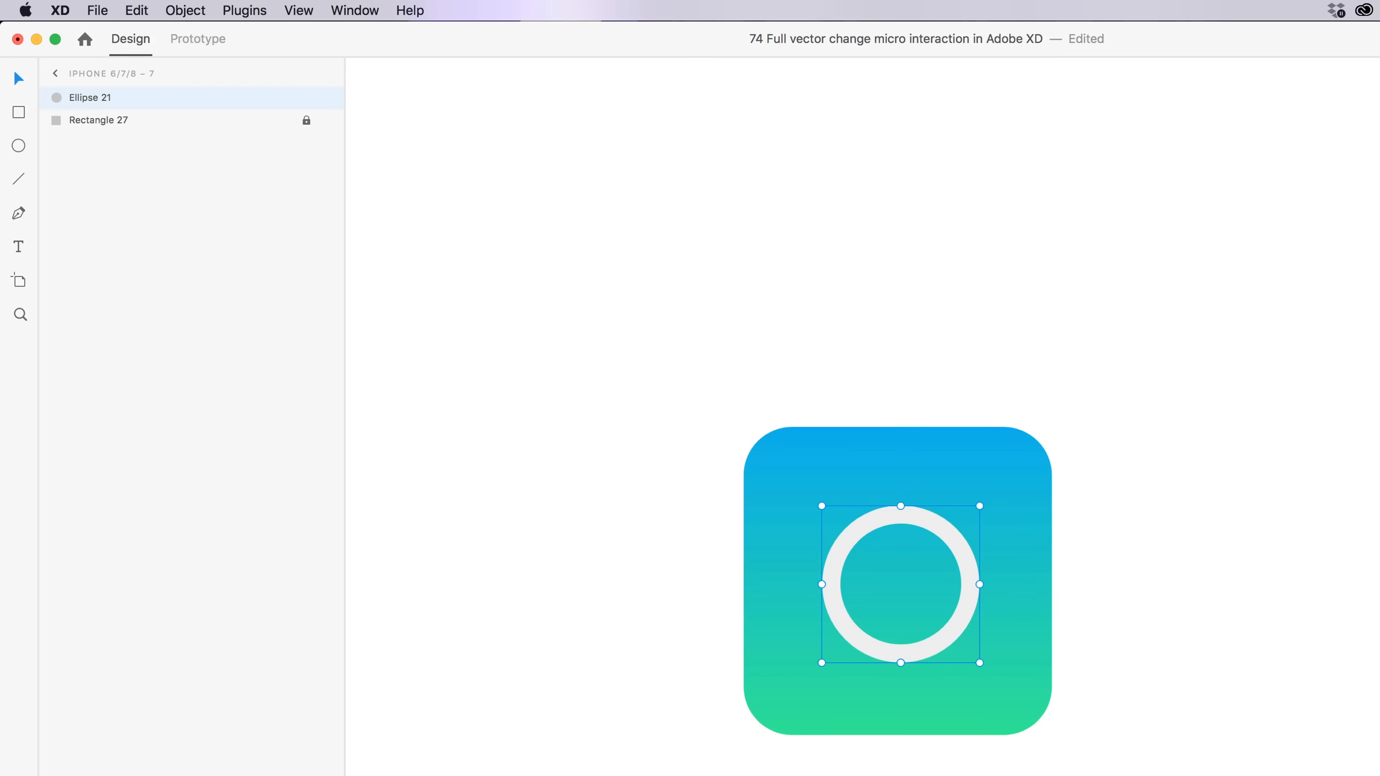
pyautogui.moveTo(904, 478); pyautogui.dragTo(904, 448)
pyautogui.press('v')
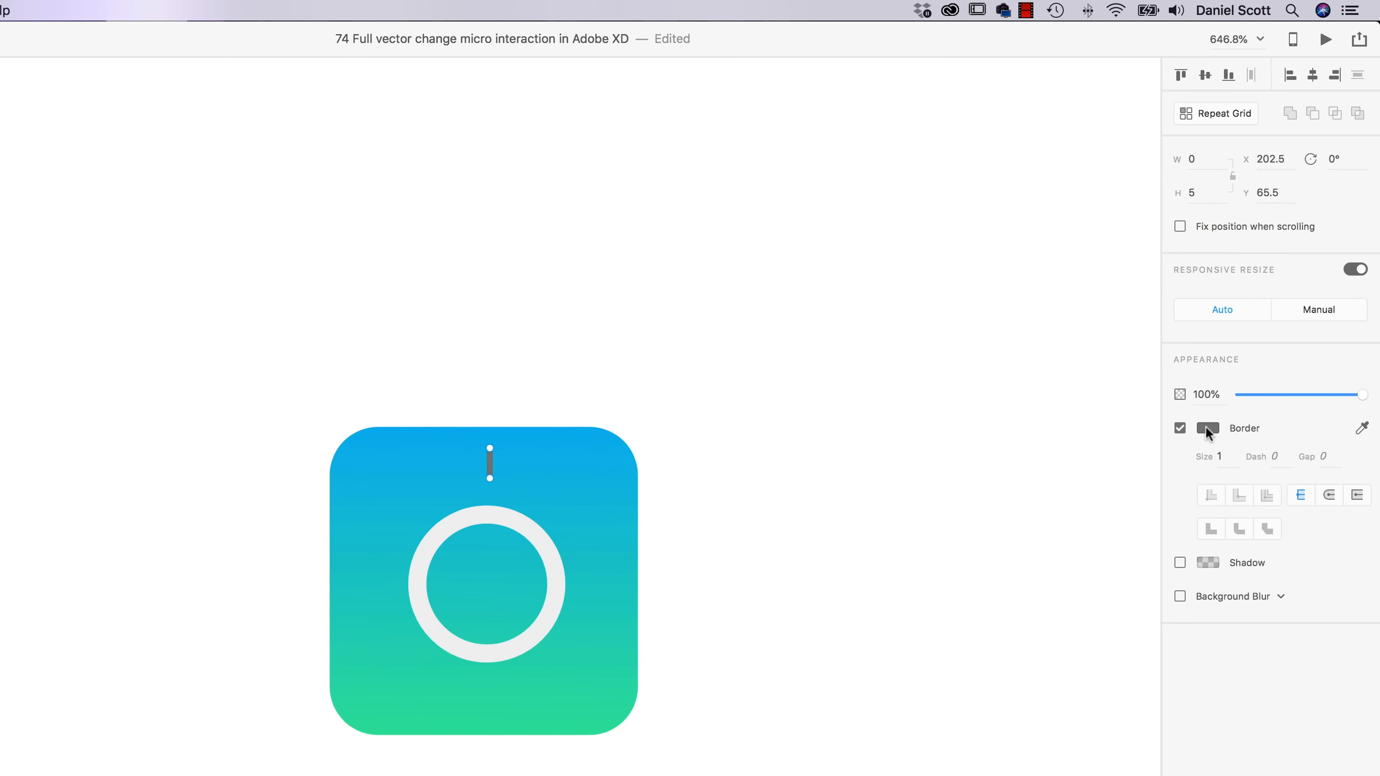
pyautogui.click(1208, 427)
pyautogui.click(1022, 525)
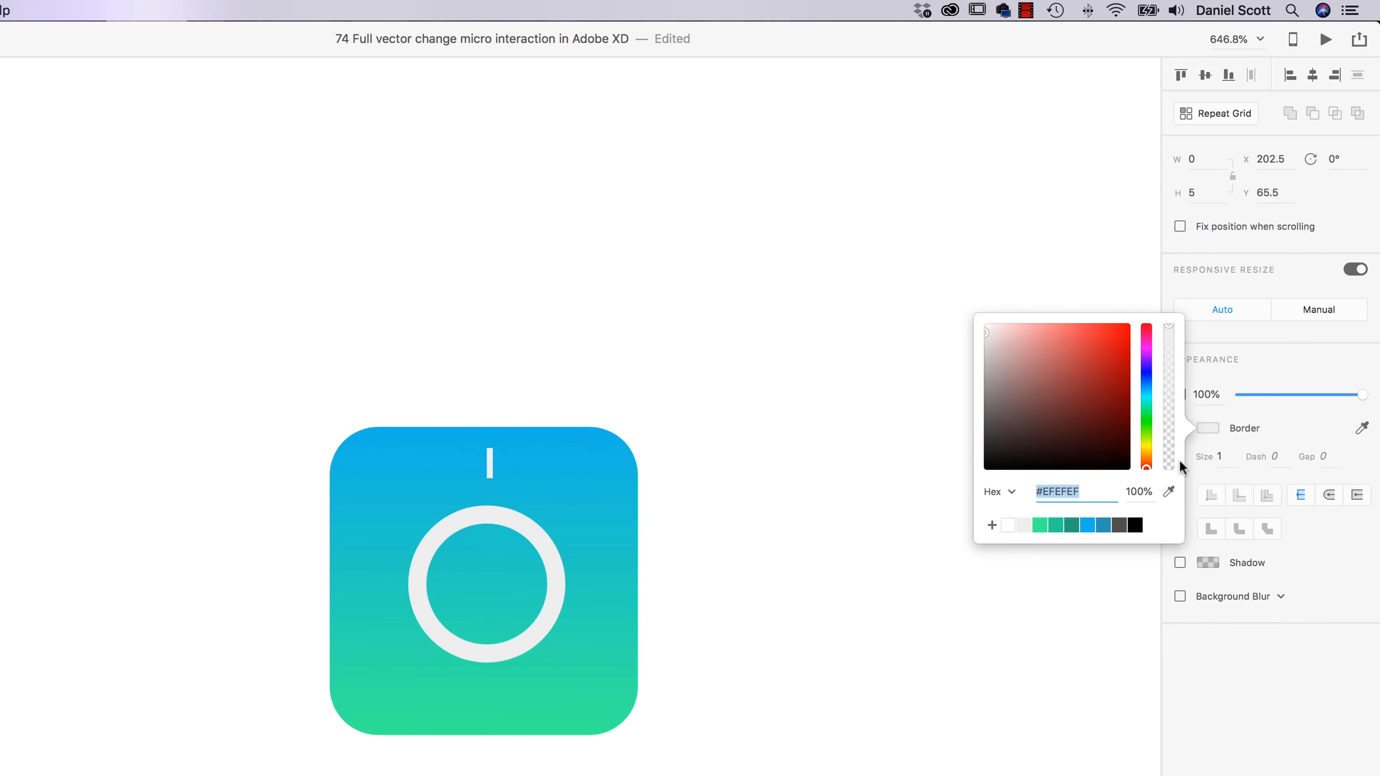
pyautogui.click(1225, 456)
pyautogui.write('3')
pyautogui.press('Return')
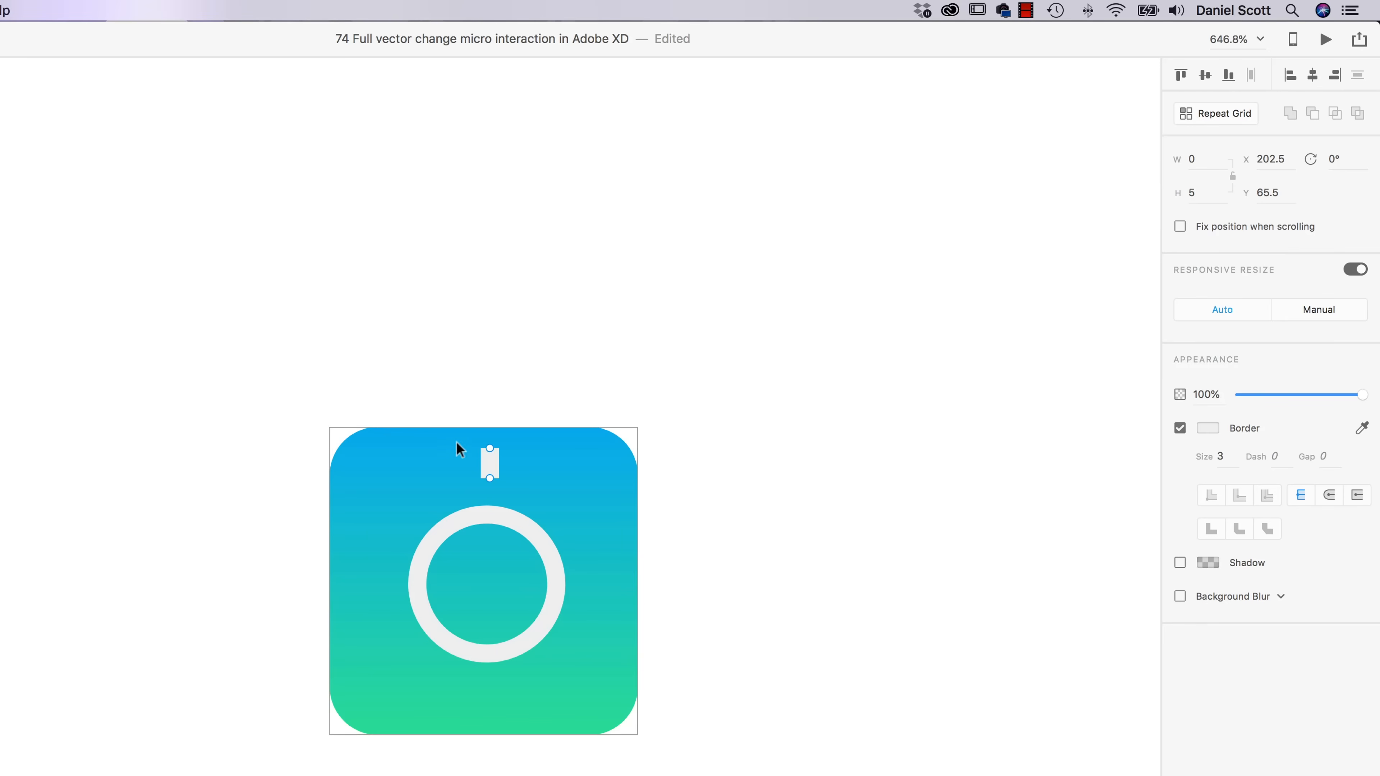
# - Move the short line down to Y 66.5 and give it round end caps
pyautogui.moveTo(491, 468); pyautogui.dragTo(490, 467)
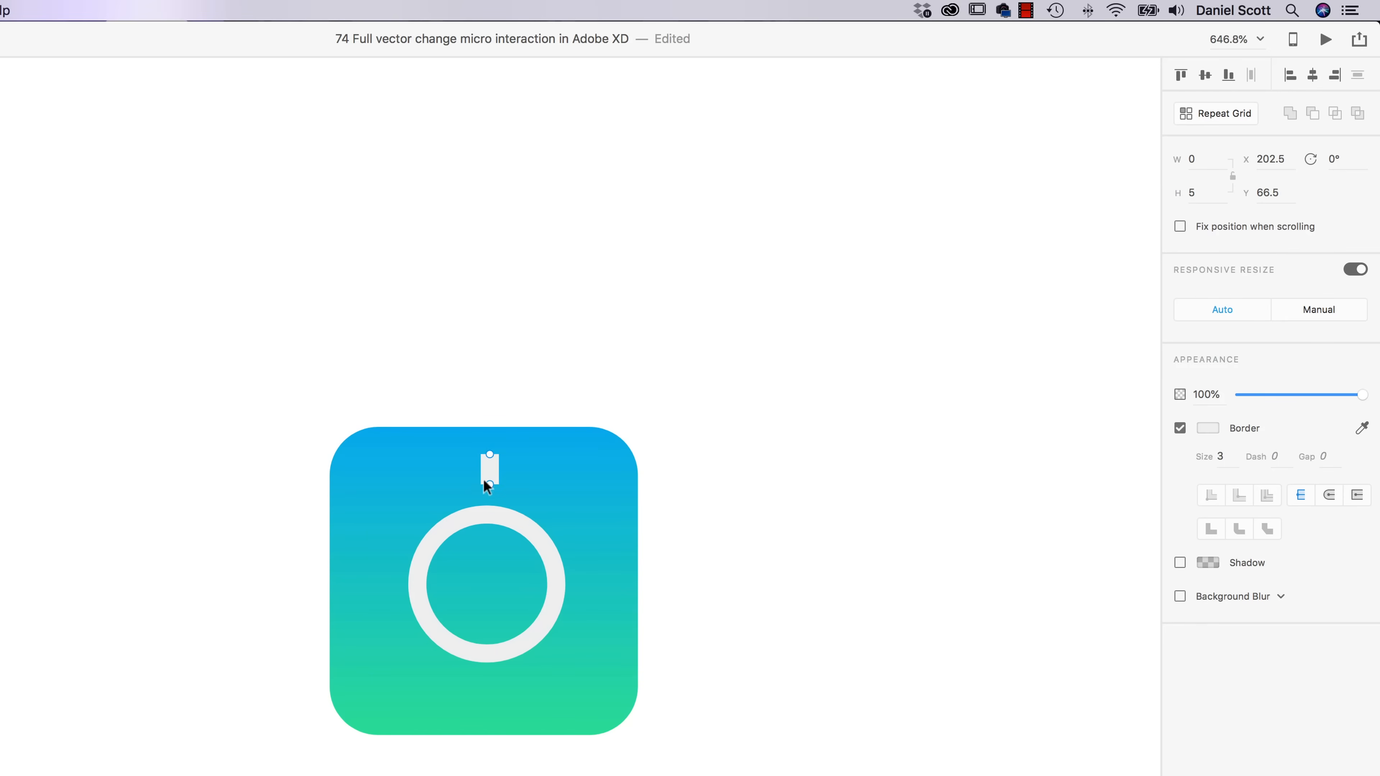
pyautogui.click(799, 517)
pyautogui.moveTo(397, 374); pyautogui.dragTo(532, 478)
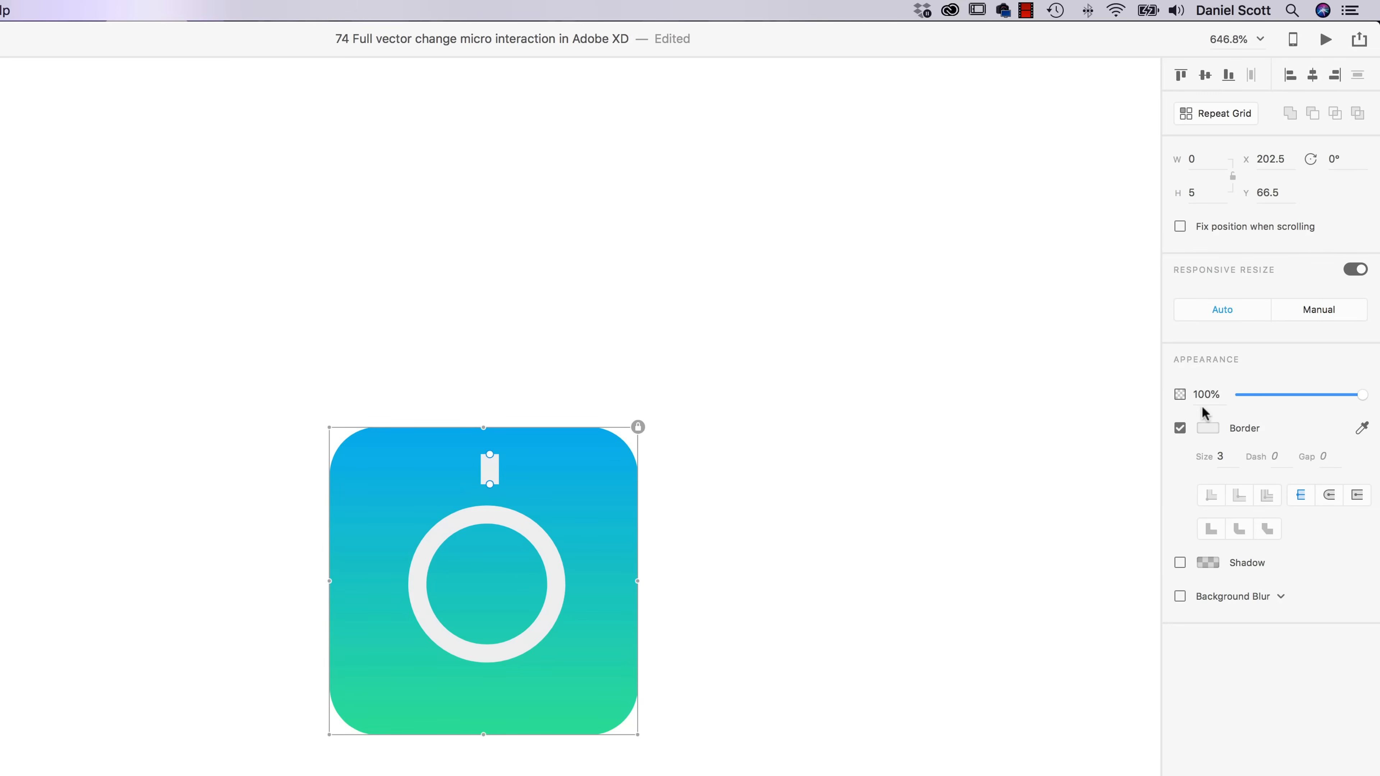
pyautogui.click(1331, 496)
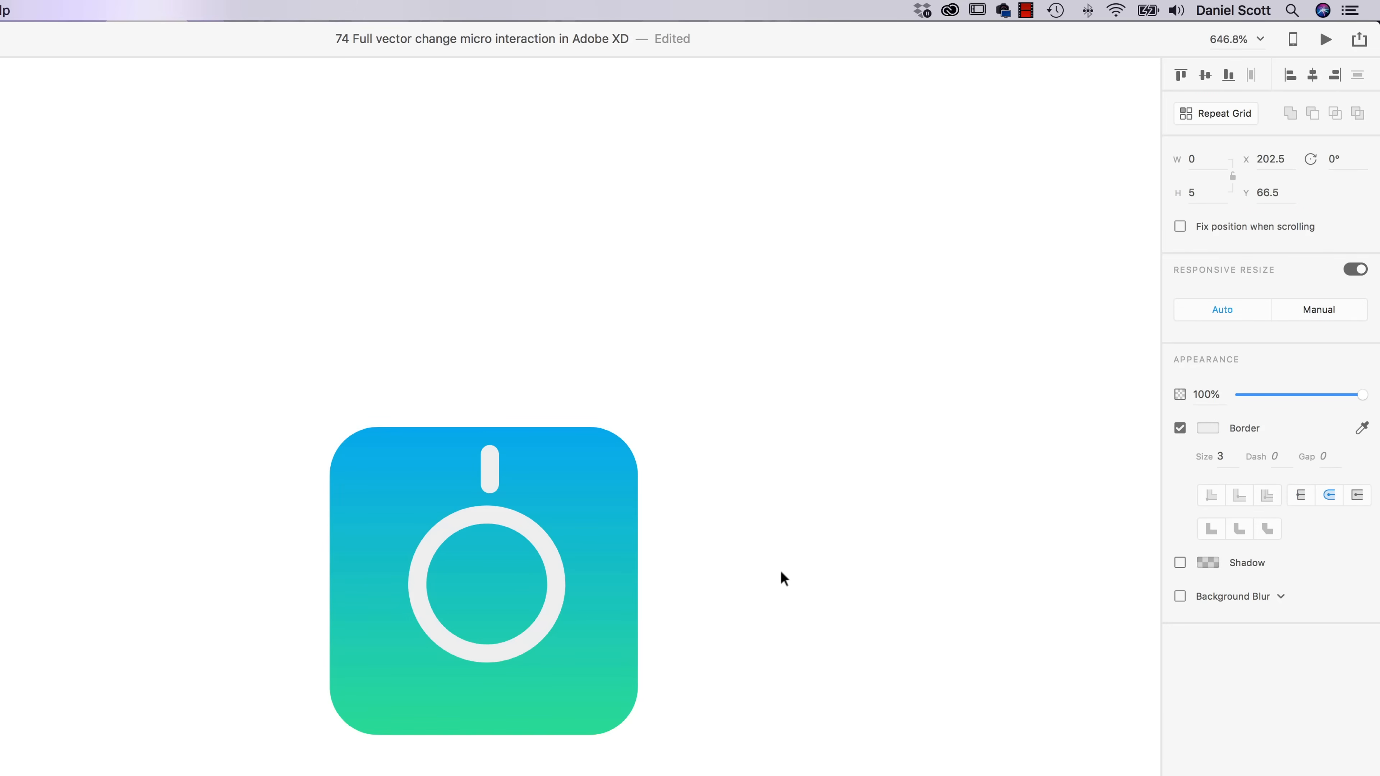
# - Duplicate the short line below the circle, and rotate copies of the pair into horizontal rays and a diagonal pair at 135°
pyautogui.moveTo(490, 468); pyautogui.dragTo(483, 698)
pyautogui.keyDown('shift'); pyautogui.click(489, 469); pyautogui.keyUp('shift')
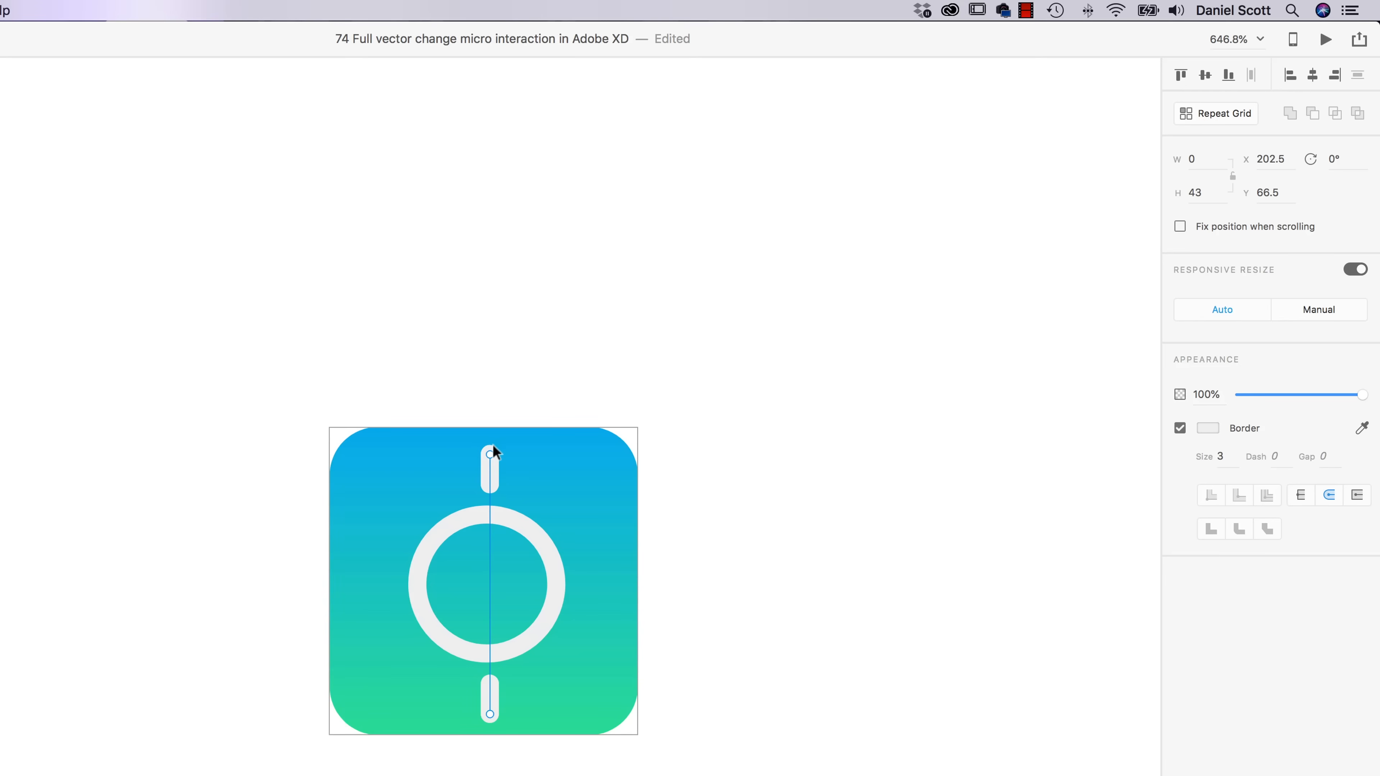
pyautogui.moveTo(492, 450); pyautogui.dragTo(573, 672)
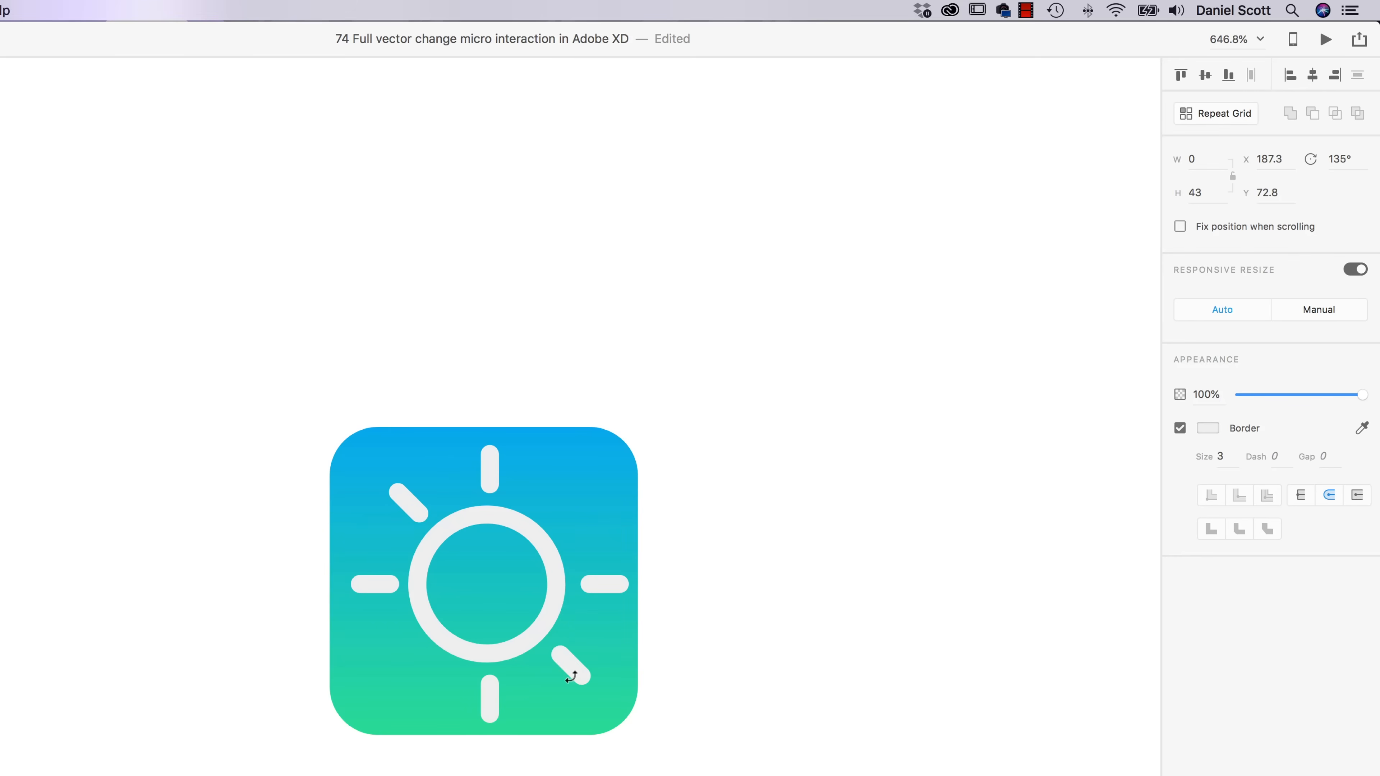
# - Copy and paste the diagonal pair of rays and rotate the copy to 45°
pyautogui.press('super+c')
pyautogui.press('super+v')
pyautogui.moveTo(585, 682); pyautogui.dragTo(585, 480)
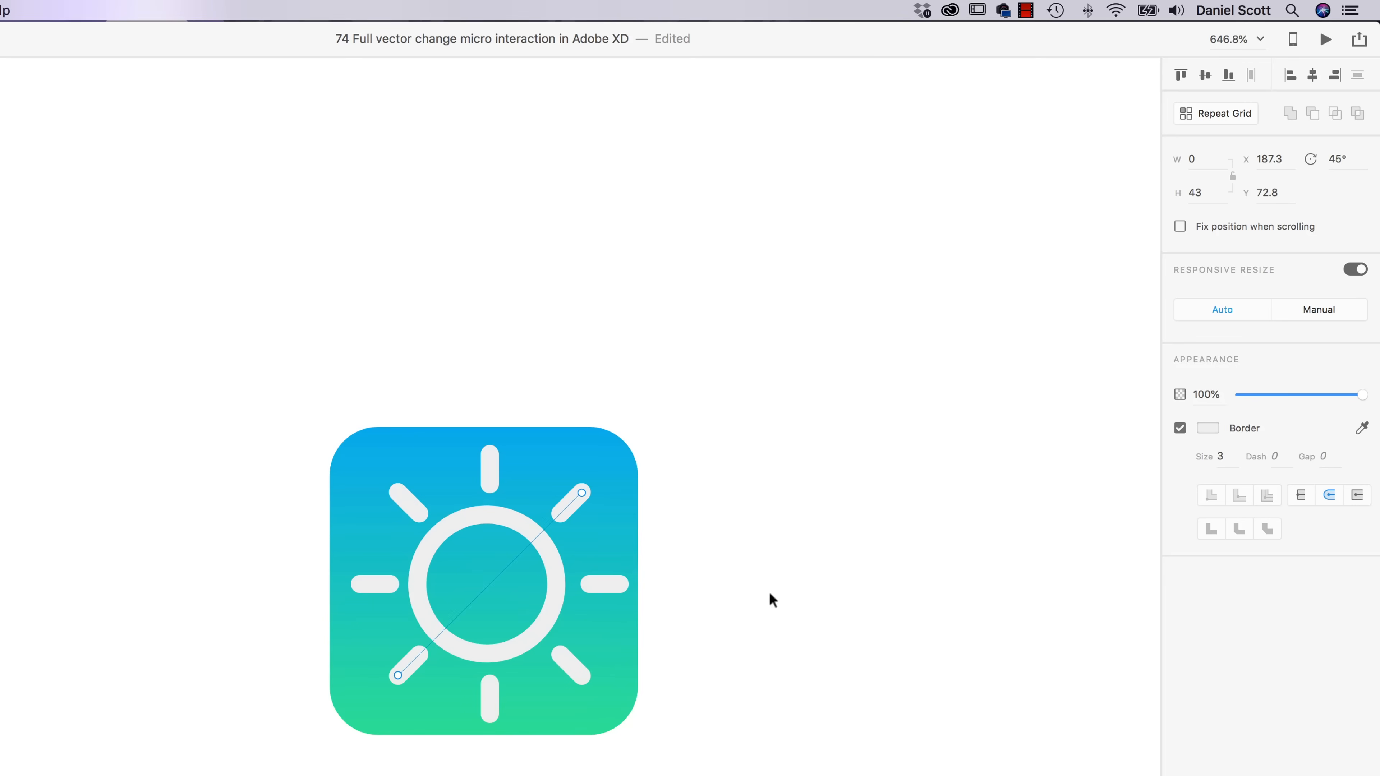
pyautogui.click(720, 463)
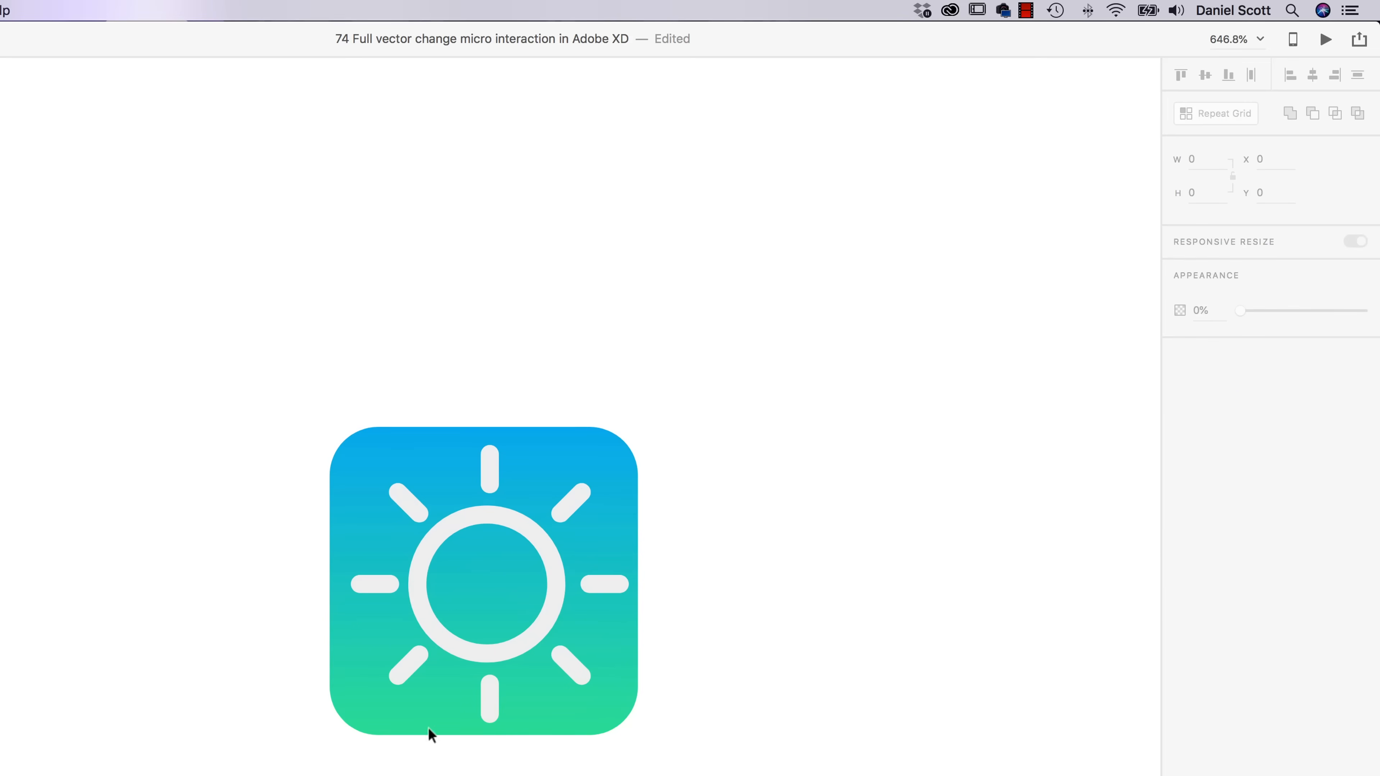
# - Select all the ray pairs around the circle and ungroup them
pyautogui.click(572, 665)
pyautogui.click(592, 589)
pyautogui.click(681, 651)
pyautogui.click(572, 501)
pyautogui.keyDown('shift'); pyautogui.click(600, 584); pyautogui.keyUp('shift')
pyautogui.keyDown('shift'); pyautogui.click(571, 662); pyautogui.keyUp('shift')
pyautogui.keyDown('shift'); pyautogui.click(489, 699); pyautogui.keyUp('shift')
pyautogui.keyDown('shift'); pyautogui.click(491, 468); pyautogui.keyUp('shift')
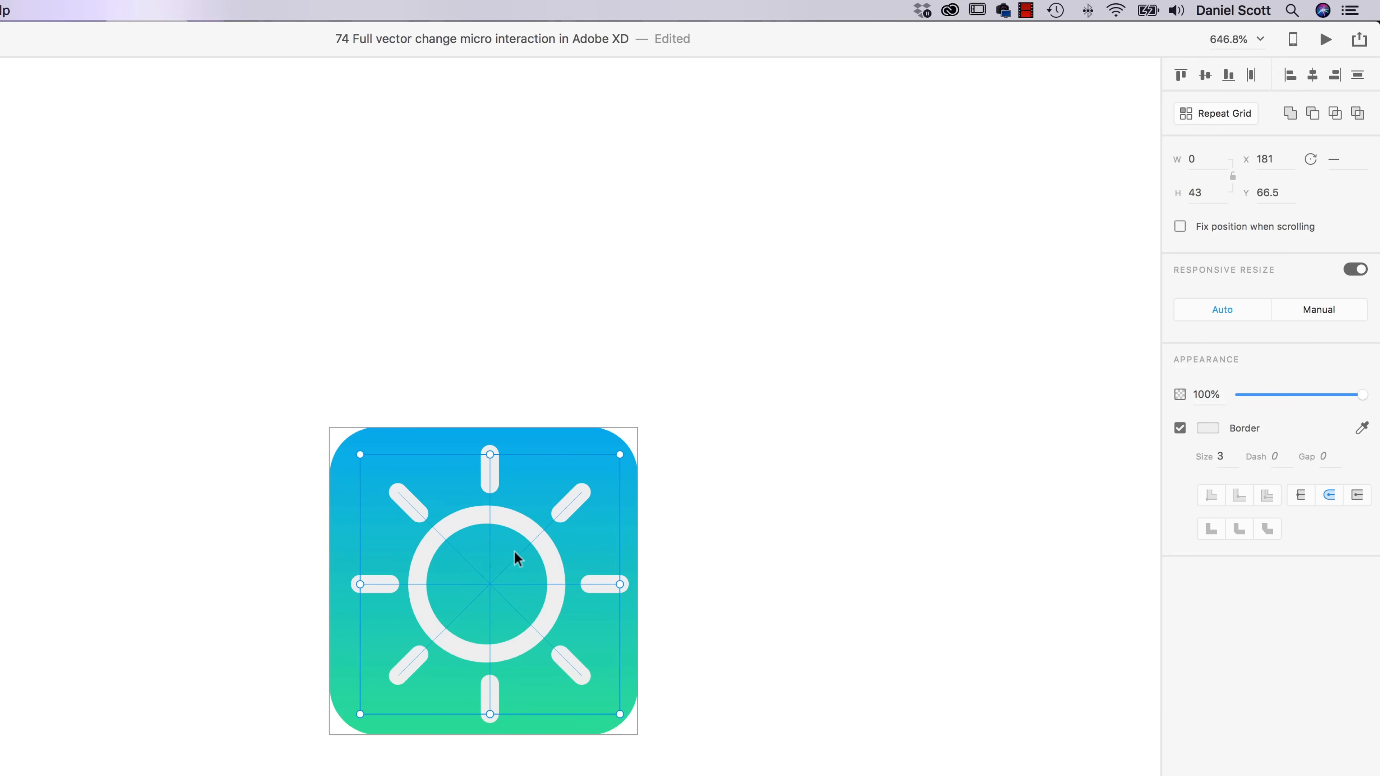
pyautogui.press('shift+super+g')
# - Select the circle and all the rays, scale them down and recentre them in the square
pyautogui.click(740, 538)
pyautogui.moveTo(708, 370); pyautogui.dragTo(341, 733)
pyautogui.click(341, 733)
pyautogui.moveTo(731, 409); pyautogui.dragTo(305, 733)
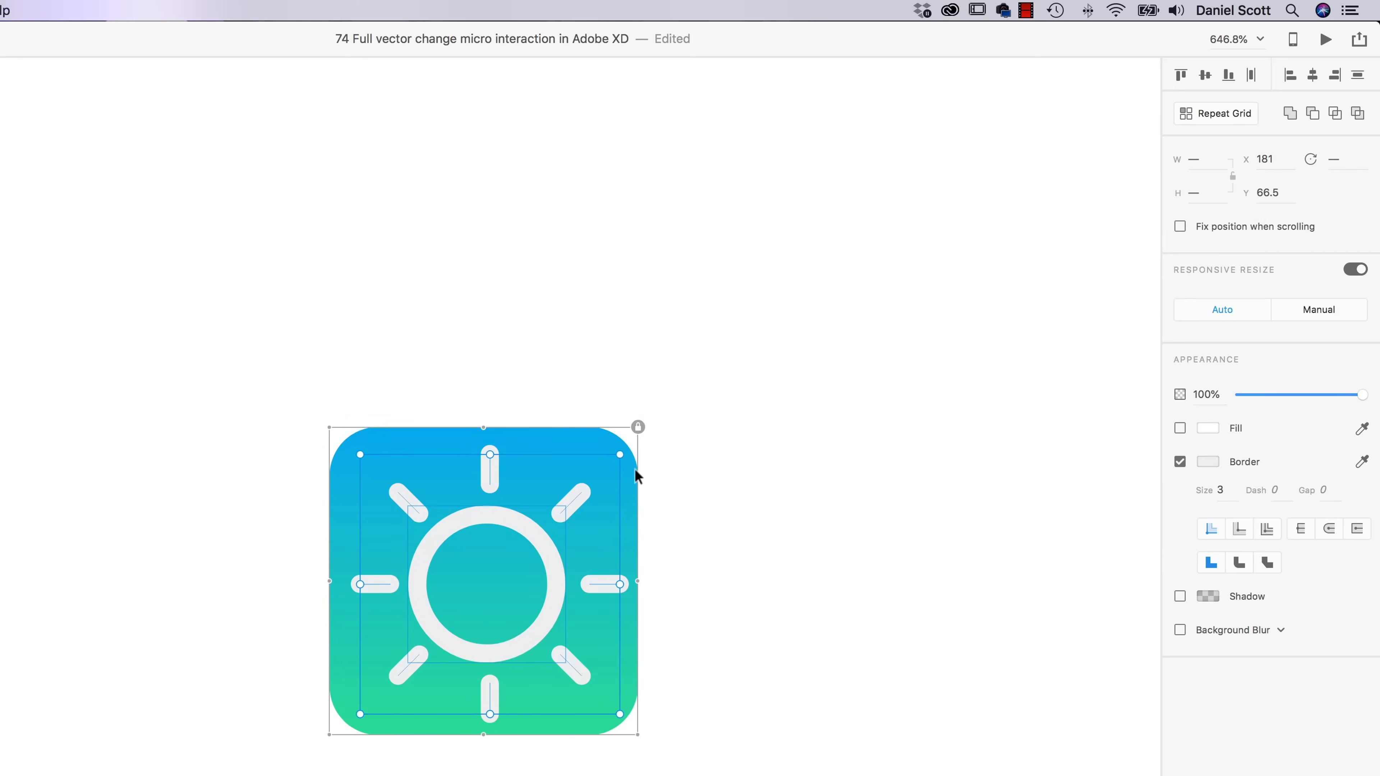
pyautogui.moveTo(625, 462); pyautogui.dragTo(606, 471)
pyautogui.moveTo(541, 605)
pyautogui.mouseDown()
pyautogui.moveTo(538, 584)
pyautogui.moveTo(538, 595)
pyautogui.mouseUp()
pyautogui.click(774, 575)
pyautogui.click(557, 502)
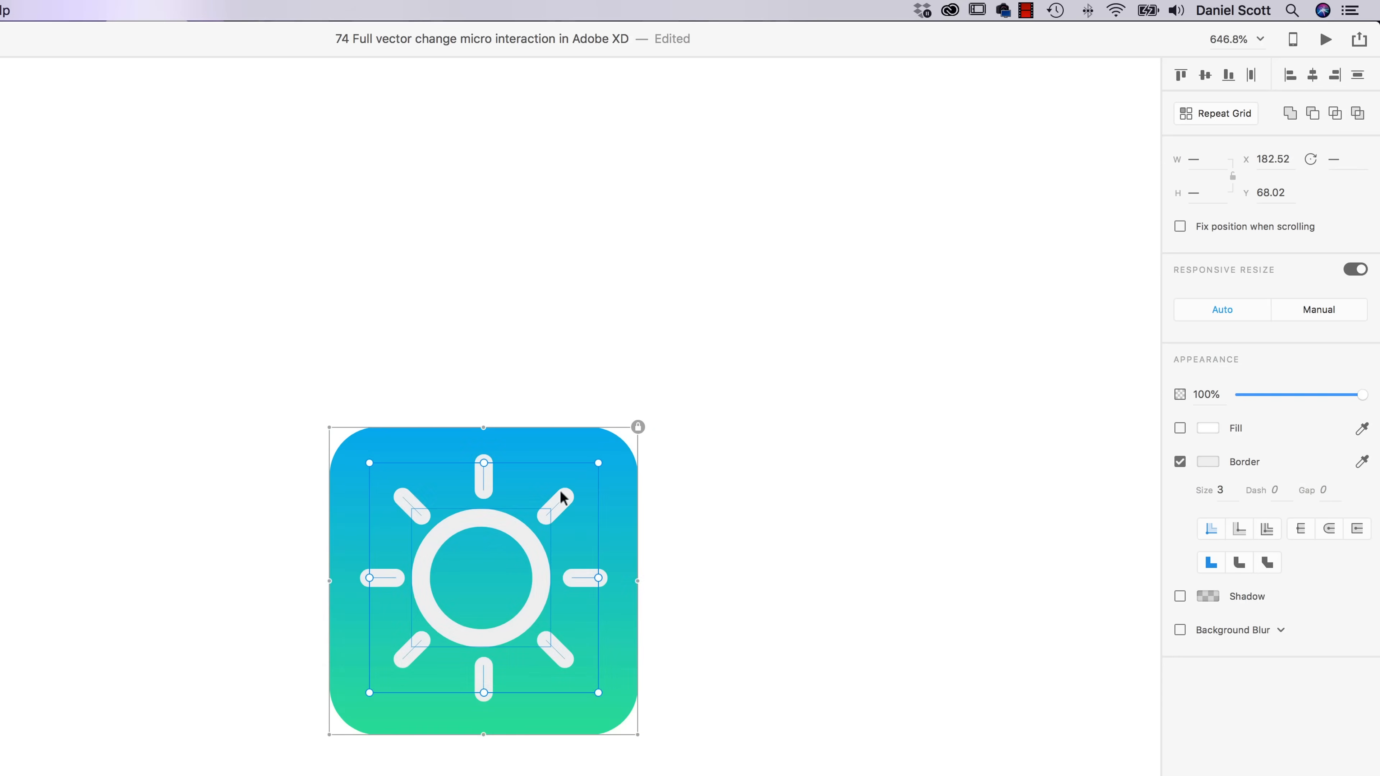
pyautogui.moveTo(596, 467); pyautogui.dragTo(589, 474)
pyautogui.moveTo(541, 566); pyautogui.dragTo(536, 569)
# - Shrink the circle and rays further, and enlarge them slightly again inside the square
pyautogui.press('super+1')
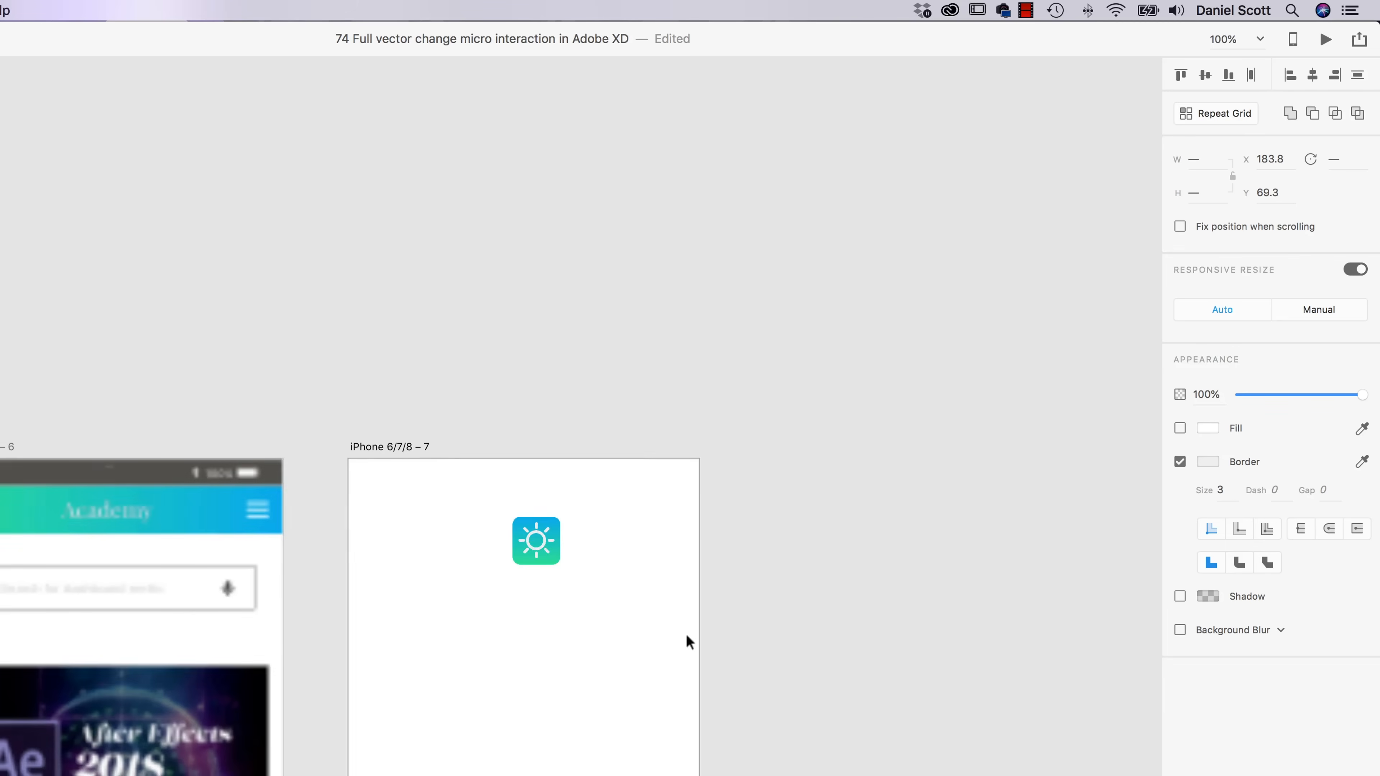
pyautogui.moveTo(463, 486); pyautogui.dragTo(622, 647)
pyautogui.moveTo(559, 528); pyautogui.dragTo(553, 557)
pyautogui.scroll(-4, 552, 557)
pyautogui.scroll(10, 550, 556)
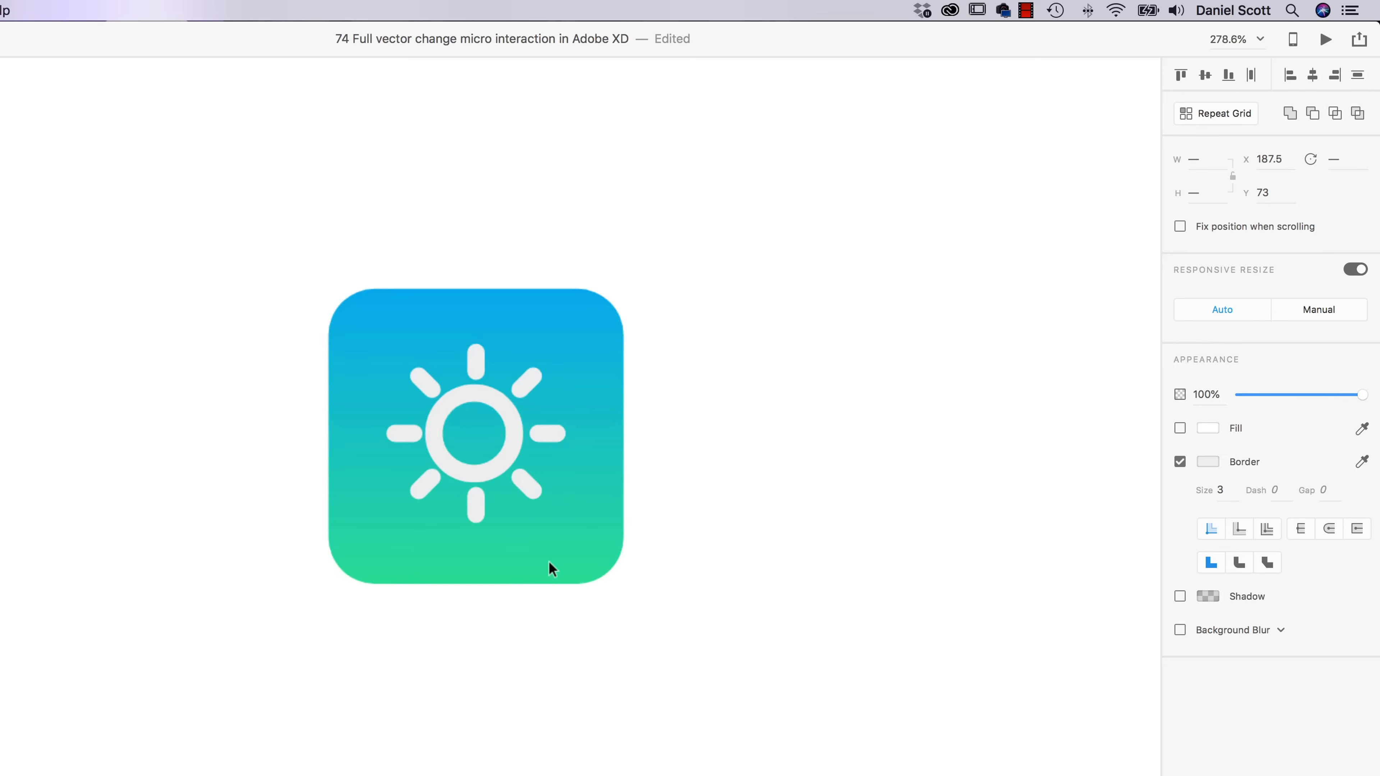
pyautogui.moveTo(558, 353); pyautogui.dragTo(567, 343)
pyautogui.click(649, 509)
pyautogui.moveTo(596, 509); pyautogui.dragTo(570, 576)
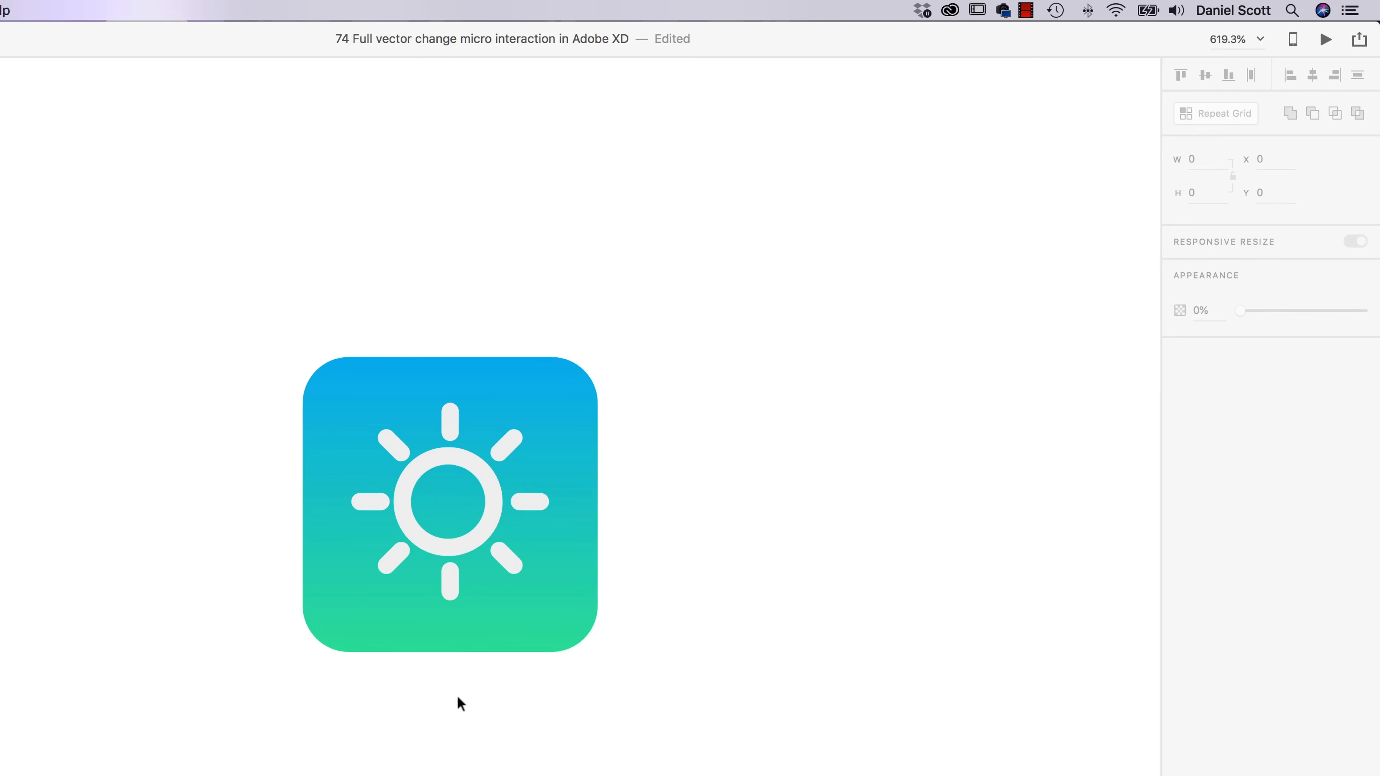
# - Nudge the circle right, and group the rays and enlarge them around it
pyautogui.click(439, 549)
pyautogui.press('Right')
pyautogui.moveTo(319, 372); pyautogui.dragTo(577, 698)
pyautogui.keyDown('shift'); pyautogui.click(490, 538); pyautogui.keyUp('shift')
pyautogui.moveTo(541, 592); pyautogui.dragTo(523, 568)
# - Align the circle and ray group with the gradient square, centring them vertically and horizontally
pyautogui.keyDown('shift'); pyautogui.click(487, 531); pyautogui.keyUp('shift')
pyautogui.click(1205, 75)
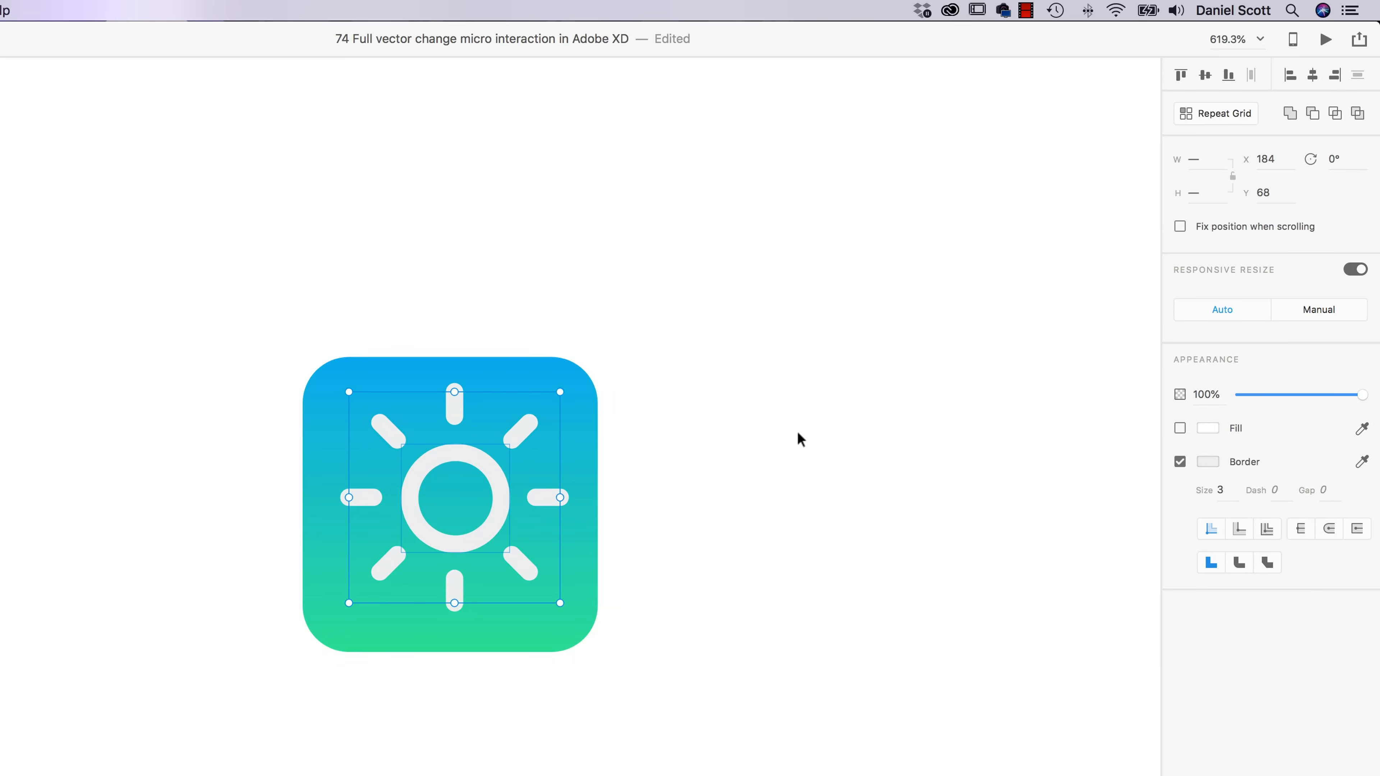
pyautogui.keyDown('shift'); pyautogui.click(579, 446); pyautogui.keyUp('shift')
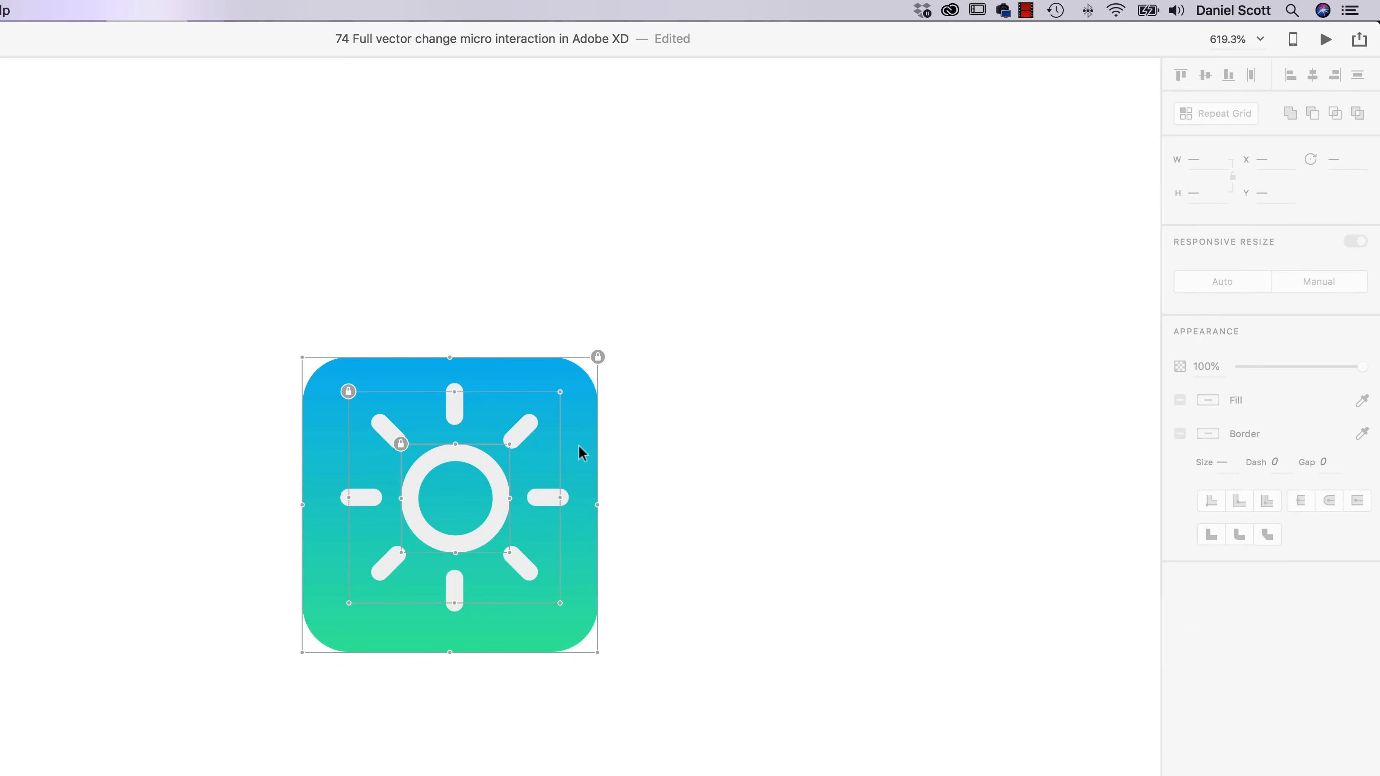
pyautogui.click(1205, 74)
pyautogui.click(1313, 75)
pyautogui.click(718, 496)
pyautogui.click(596, 482)
pyautogui.click(715, 441)
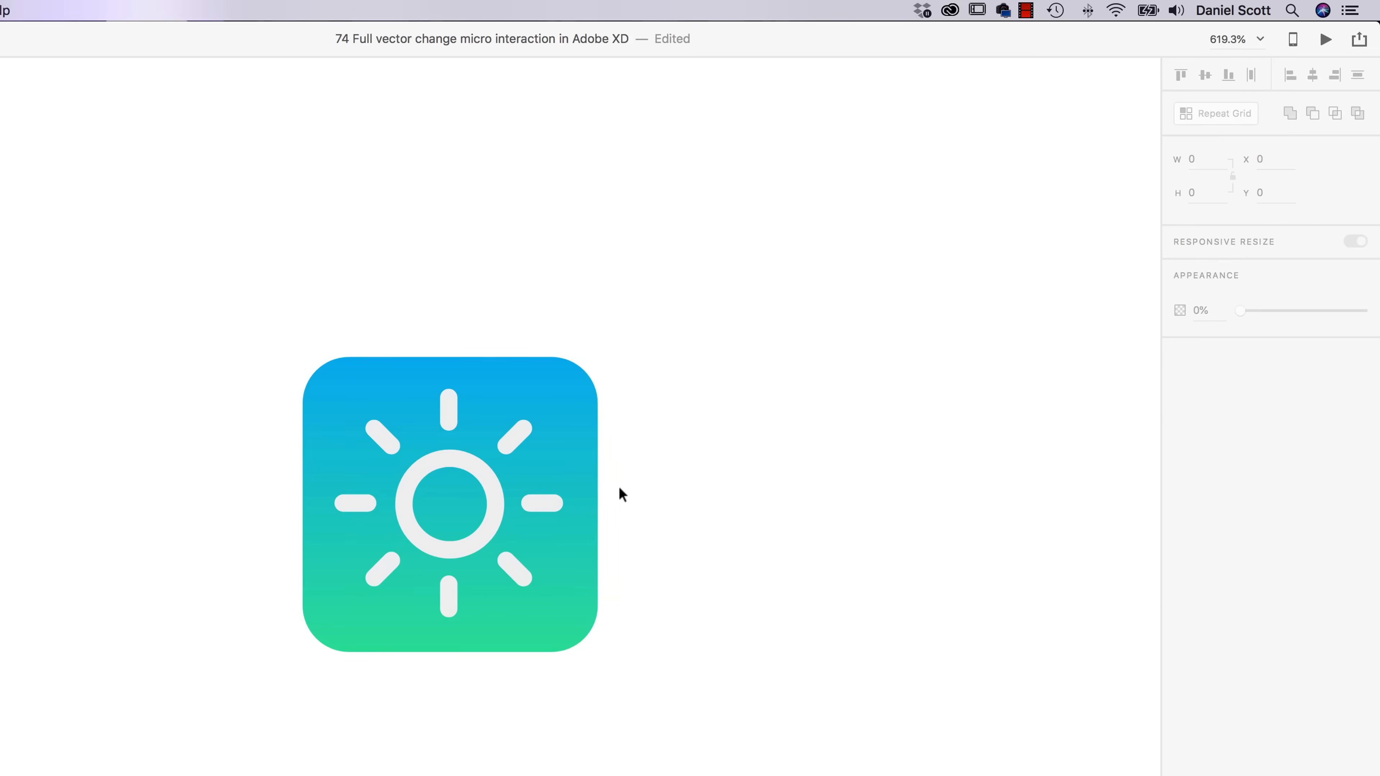
# - Duplicate the sun icon artboard and place the copy beside the original
pyautogui.scroll(-10, 620, 492)
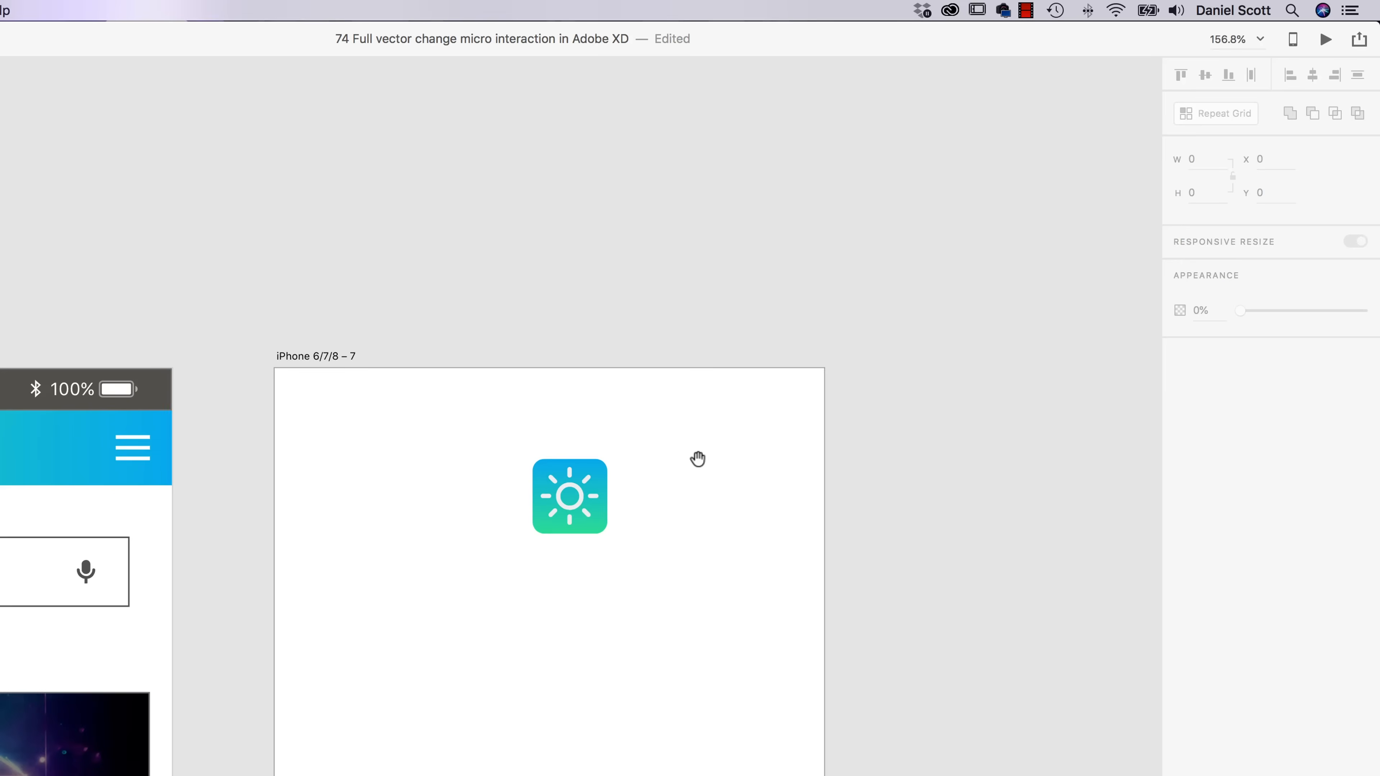
pyautogui.hscroll(5, 675, 481)
pyautogui.scroll(-1, 676, 481)
pyautogui.moveTo(87, 309); pyautogui.dragTo(670, 356)
pyautogui.hscroll(5, 551, 382)
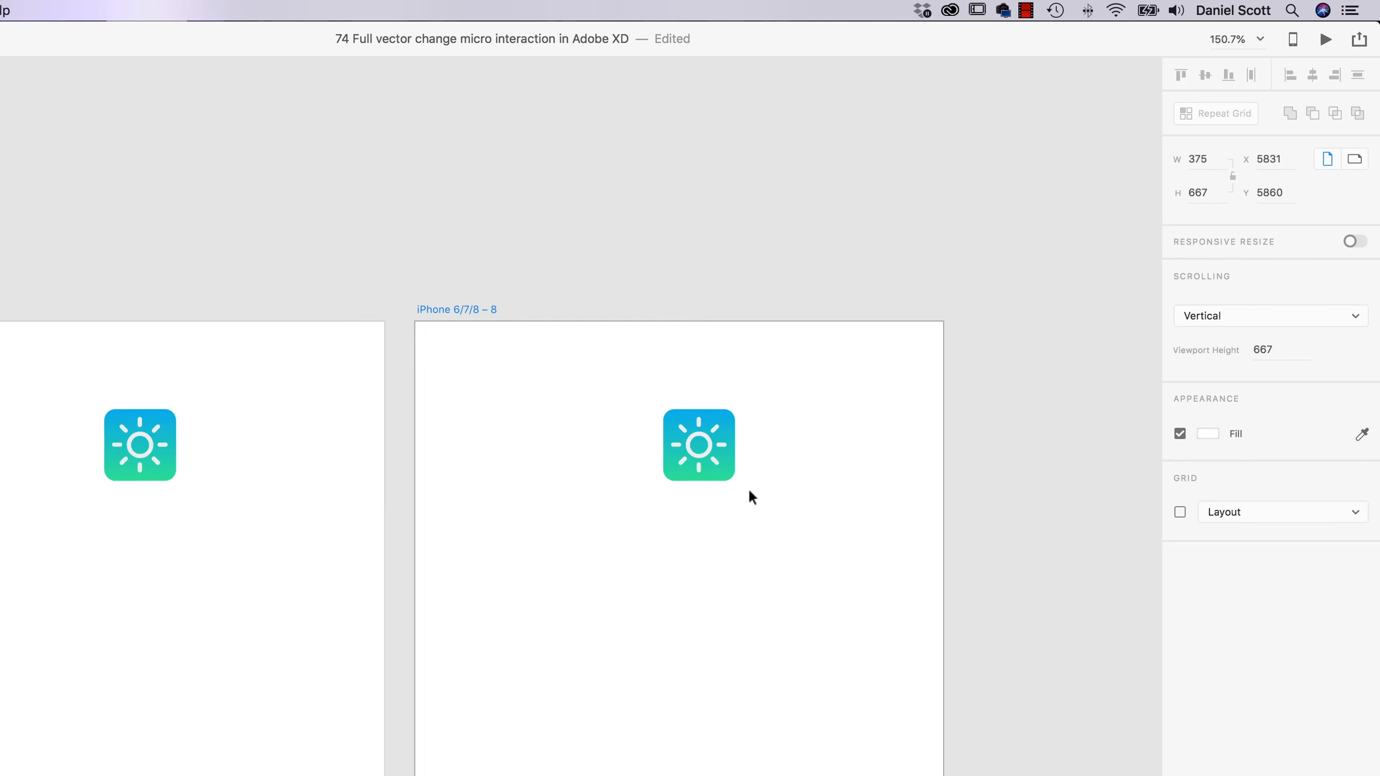
# - Reshape the circle on the duplicated artboard into a crescent by moving its right anchor point about 10 px left
pyautogui.scroll(10, 748, 495)
pyautogui.scroll(5, 683, 478)
pyautogui.scroll(5, 648, 339)
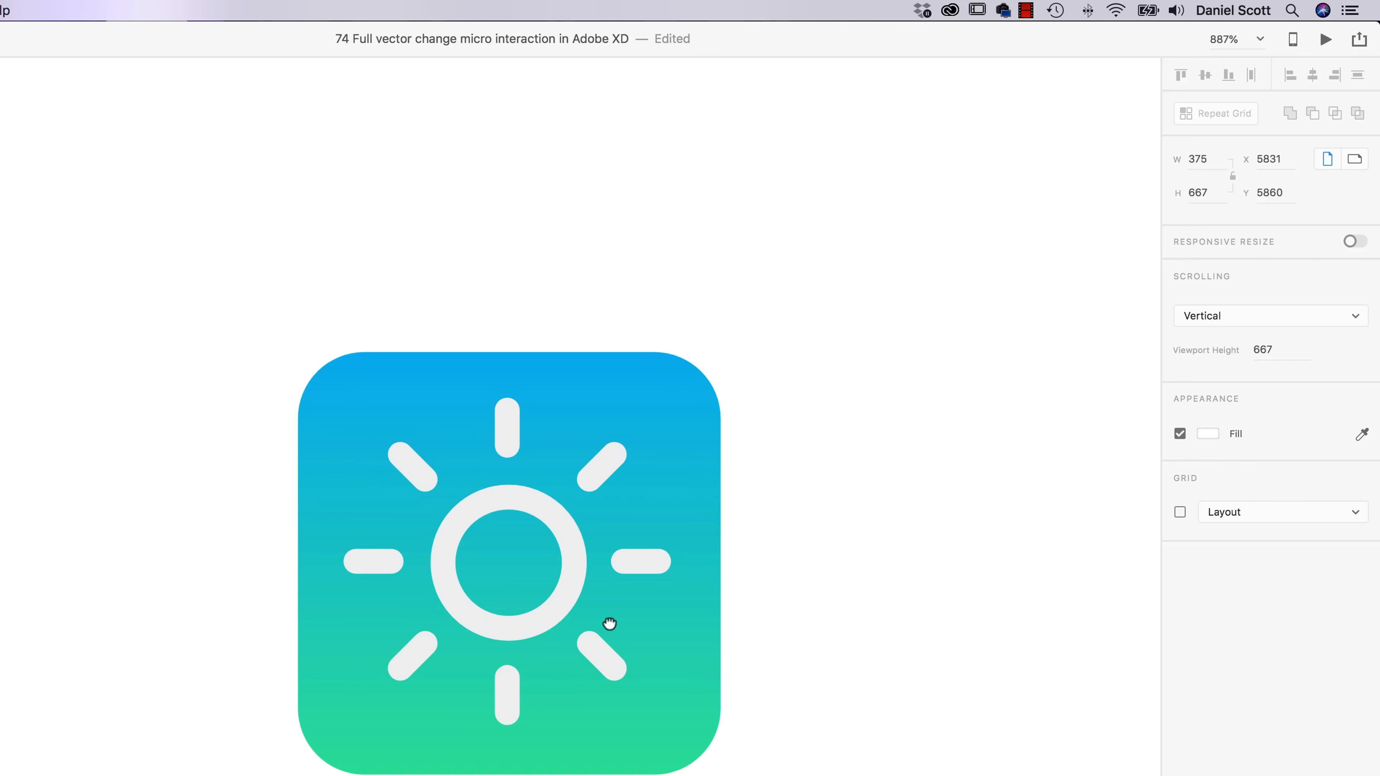
pyautogui.hscroll(-2, 610, 625)
pyautogui.click(616, 575)
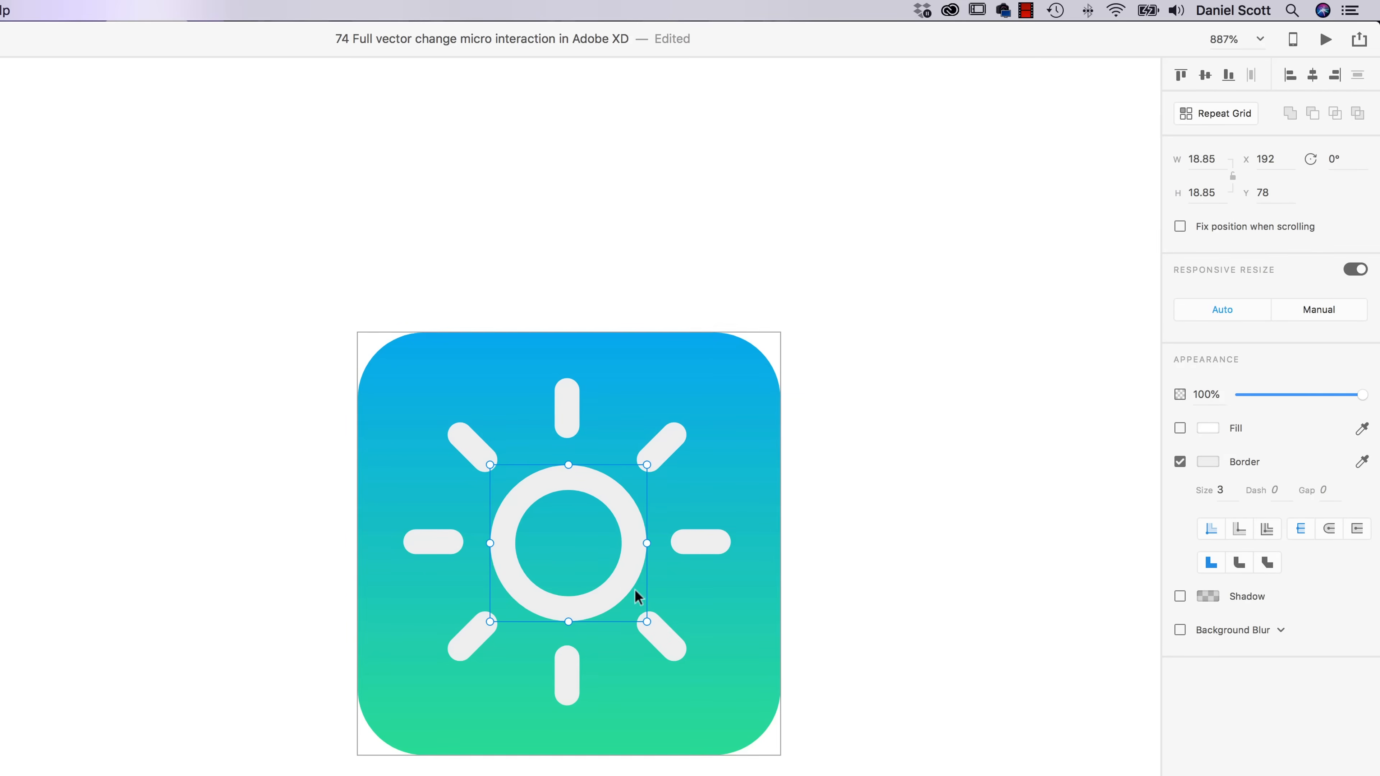
pyautogui.doubleClick(630, 581)
pyautogui.click(646, 543)
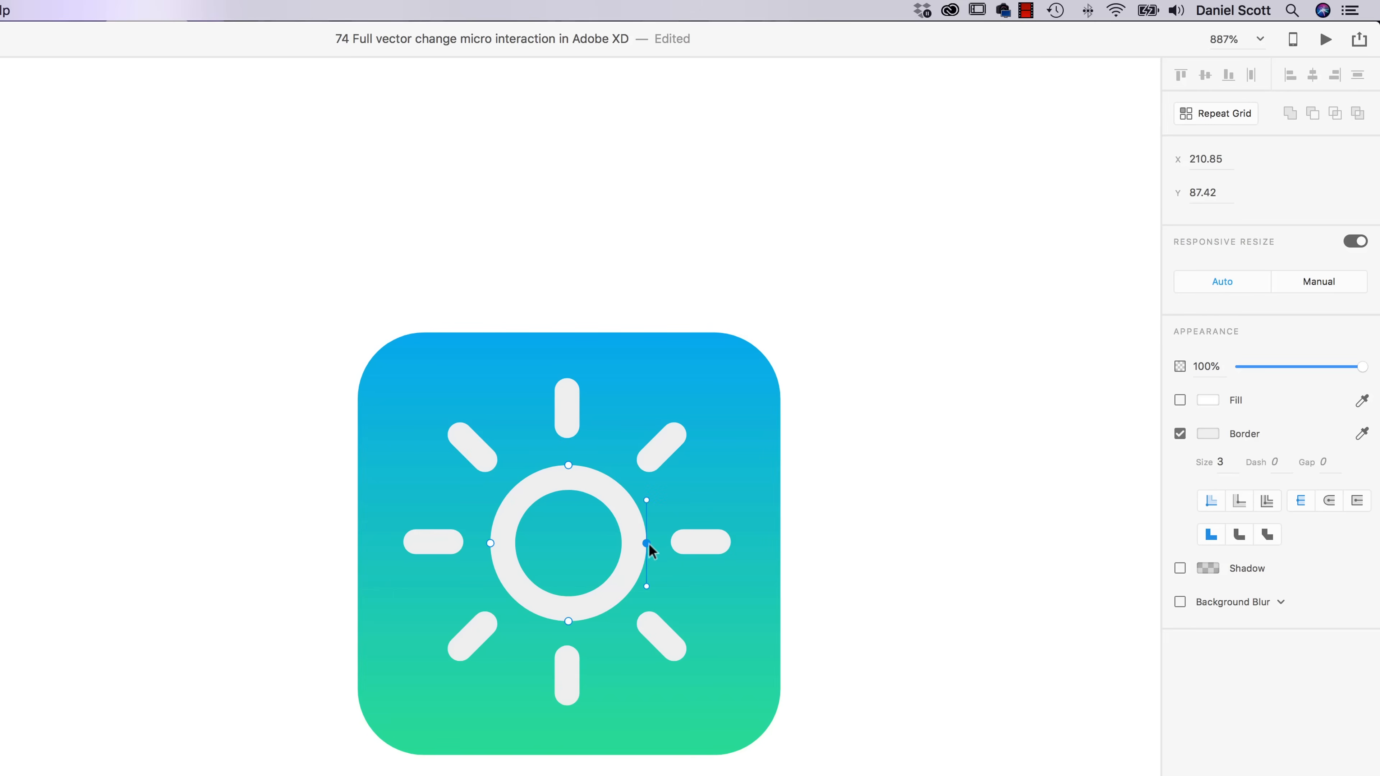
pyautogui.moveTo(648, 544); pyautogui.dragTo(562, 545)
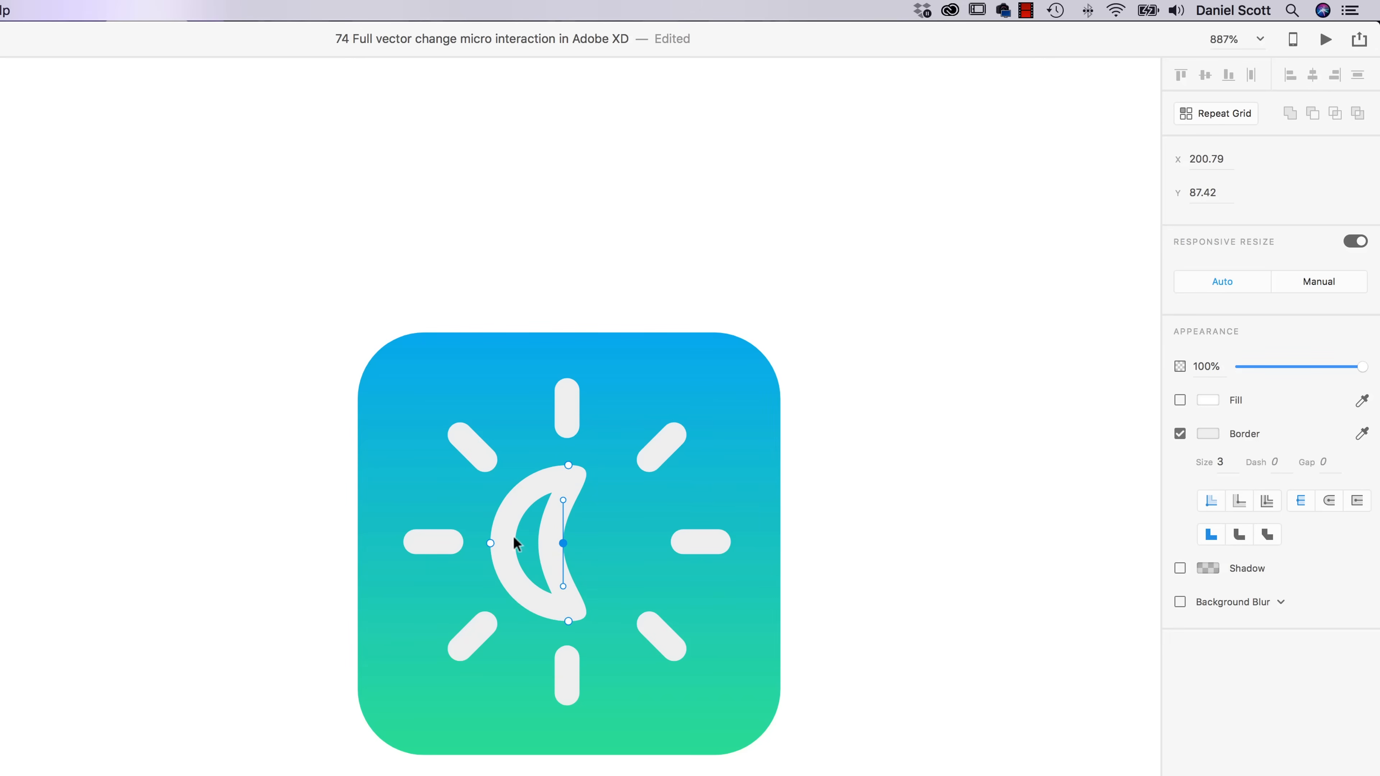
pyautogui.click(895, 499)
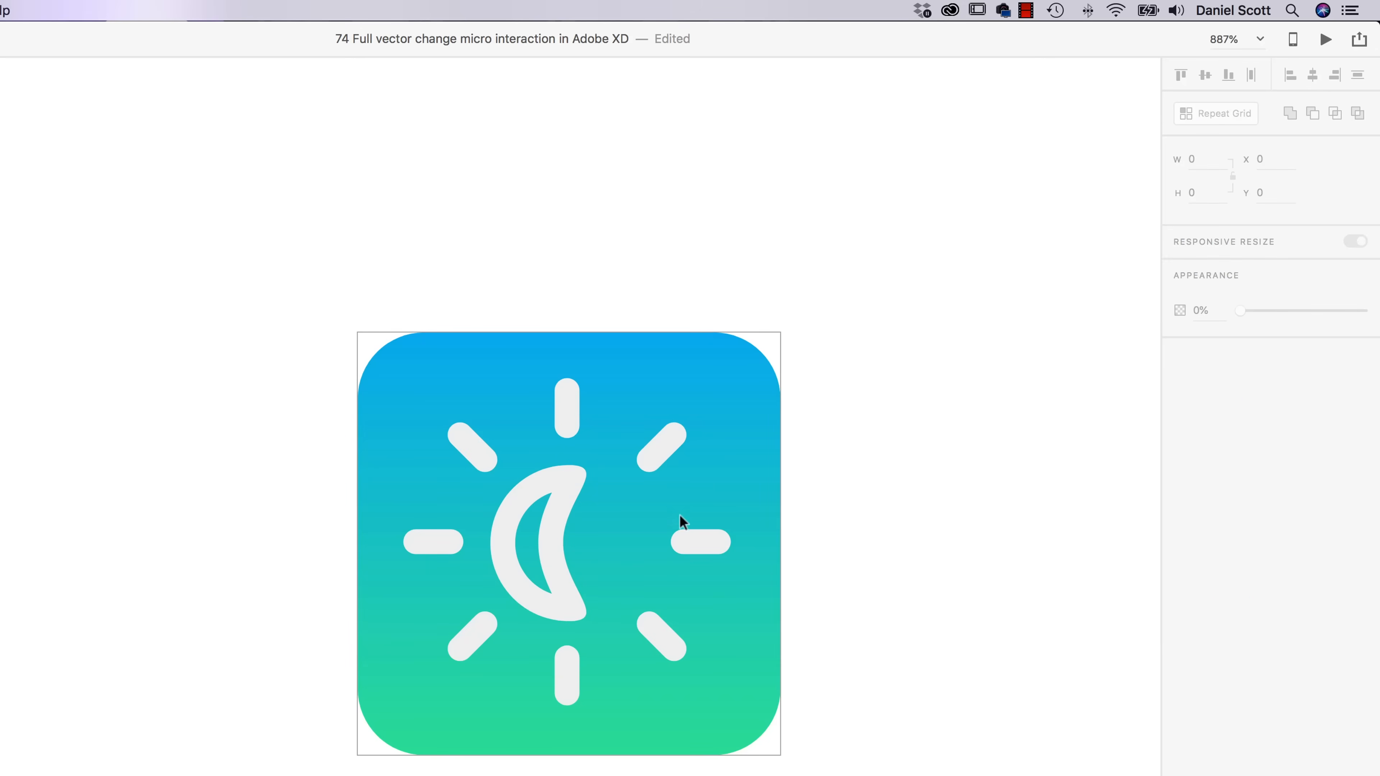
# - Enlarge the crescent to about 14.22 by 23.14 and rotate it to -38° to form a tilted moon
pyautogui.click(565, 554)
pyautogui.moveTo(586, 622); pyautogui.dragTo(608, 656)
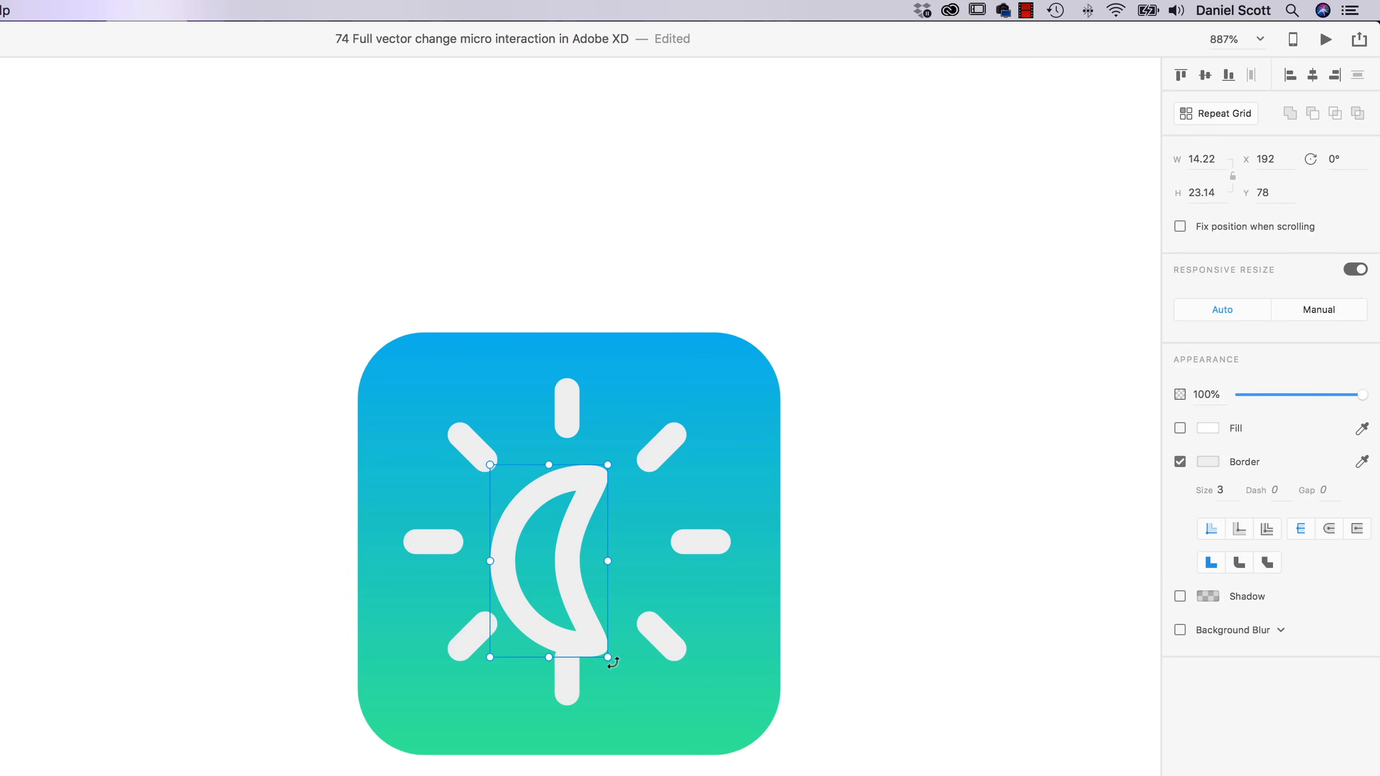
pyautogui.moveTo(612, 663); pyautogui.dragTo(612, 577)
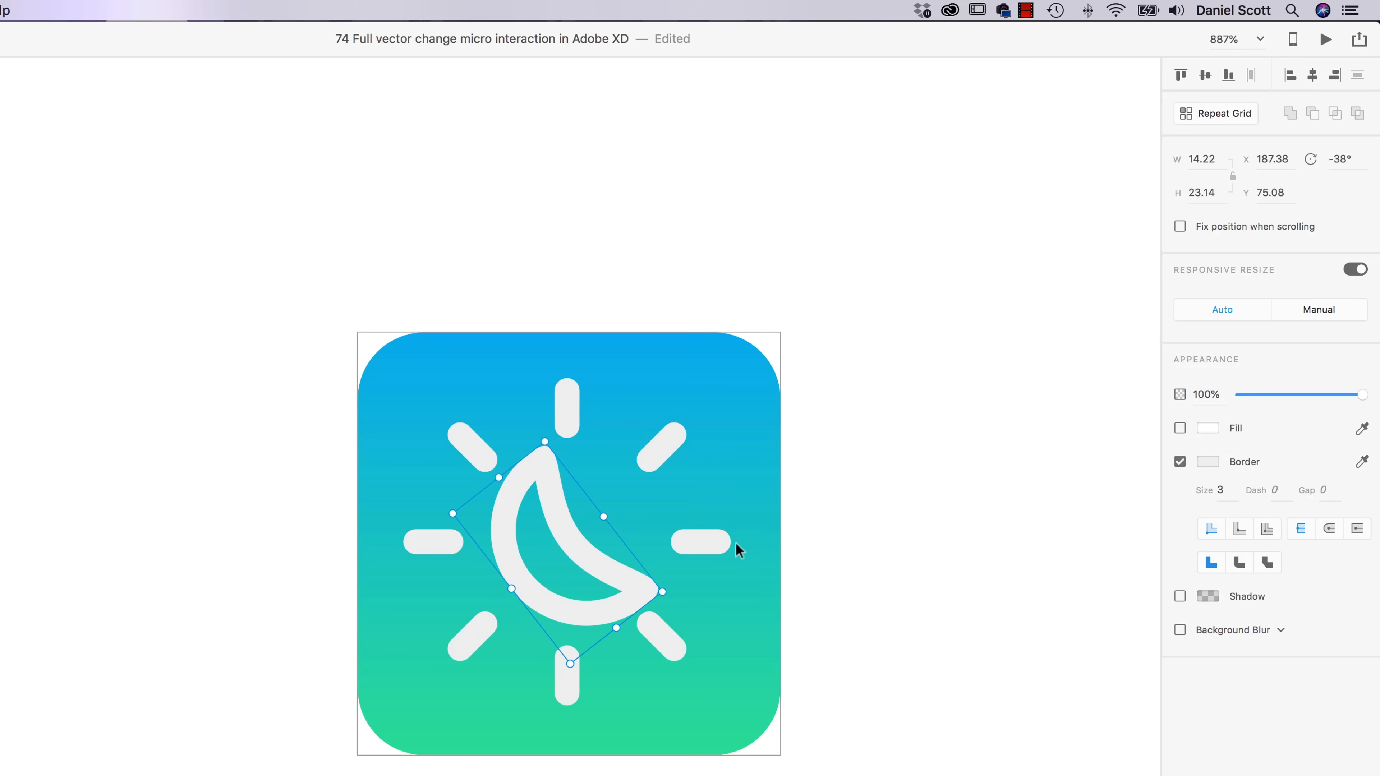
pyautogui.click(720, 544)
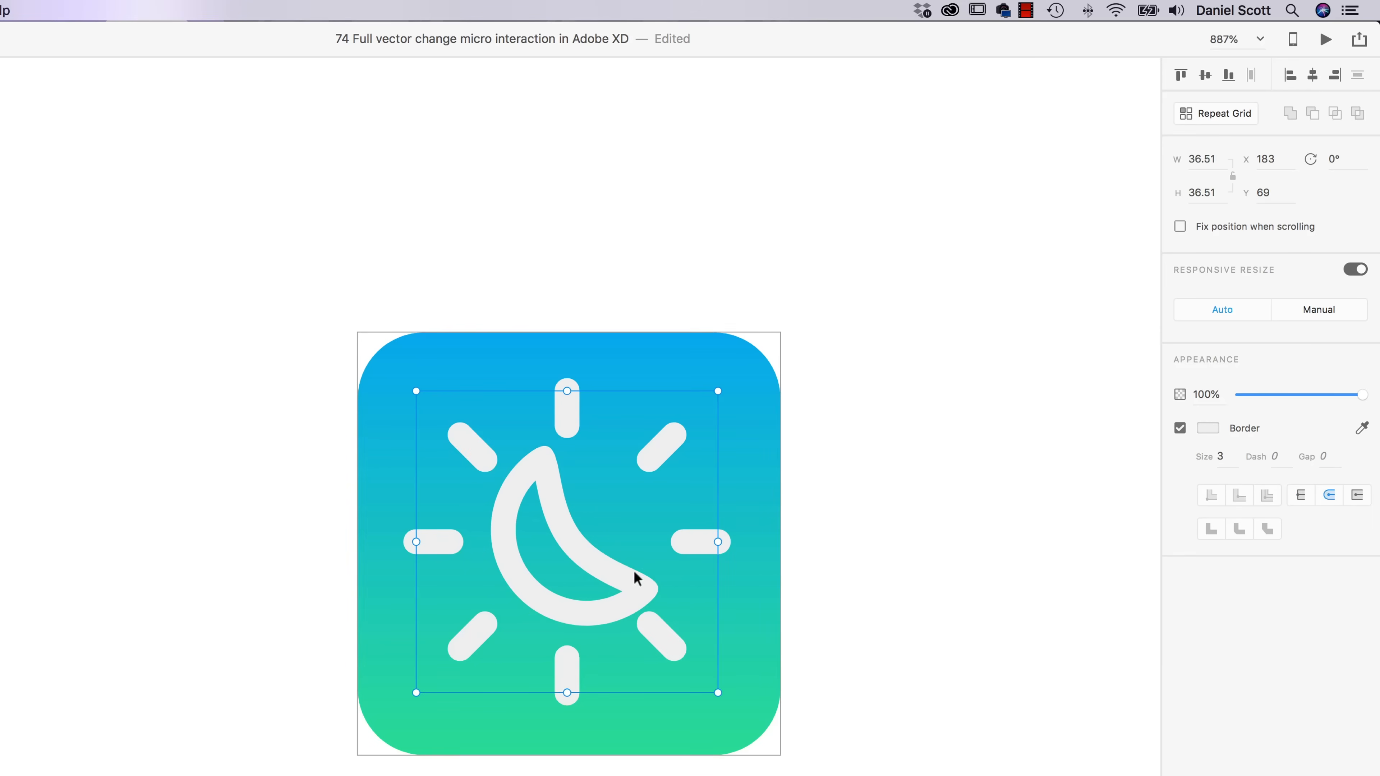
pyautogui.click(237, 548)
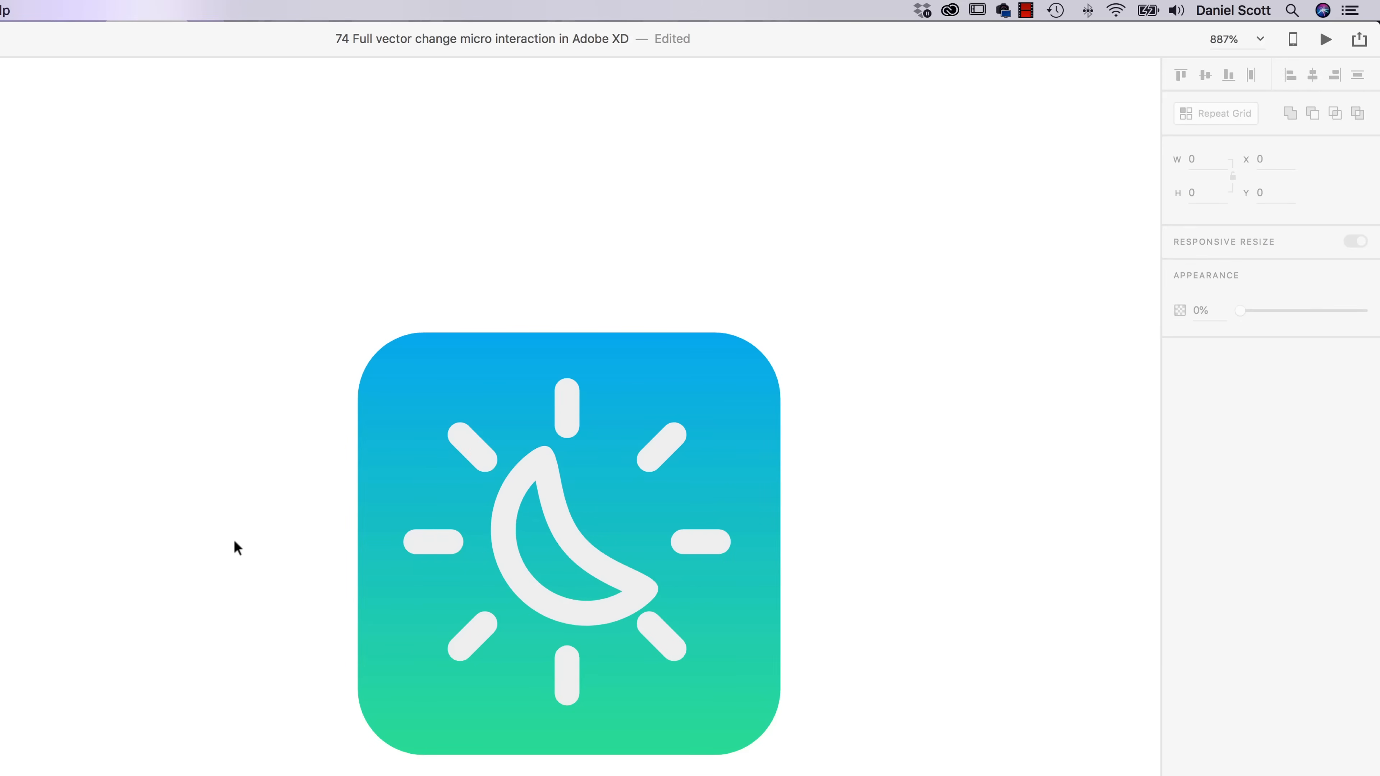
# - Preview the original sun artboard and close the preview
pyautogui.scroll(-5, 296, 537)
pyautogui.hscroll(-10, 299, 538)
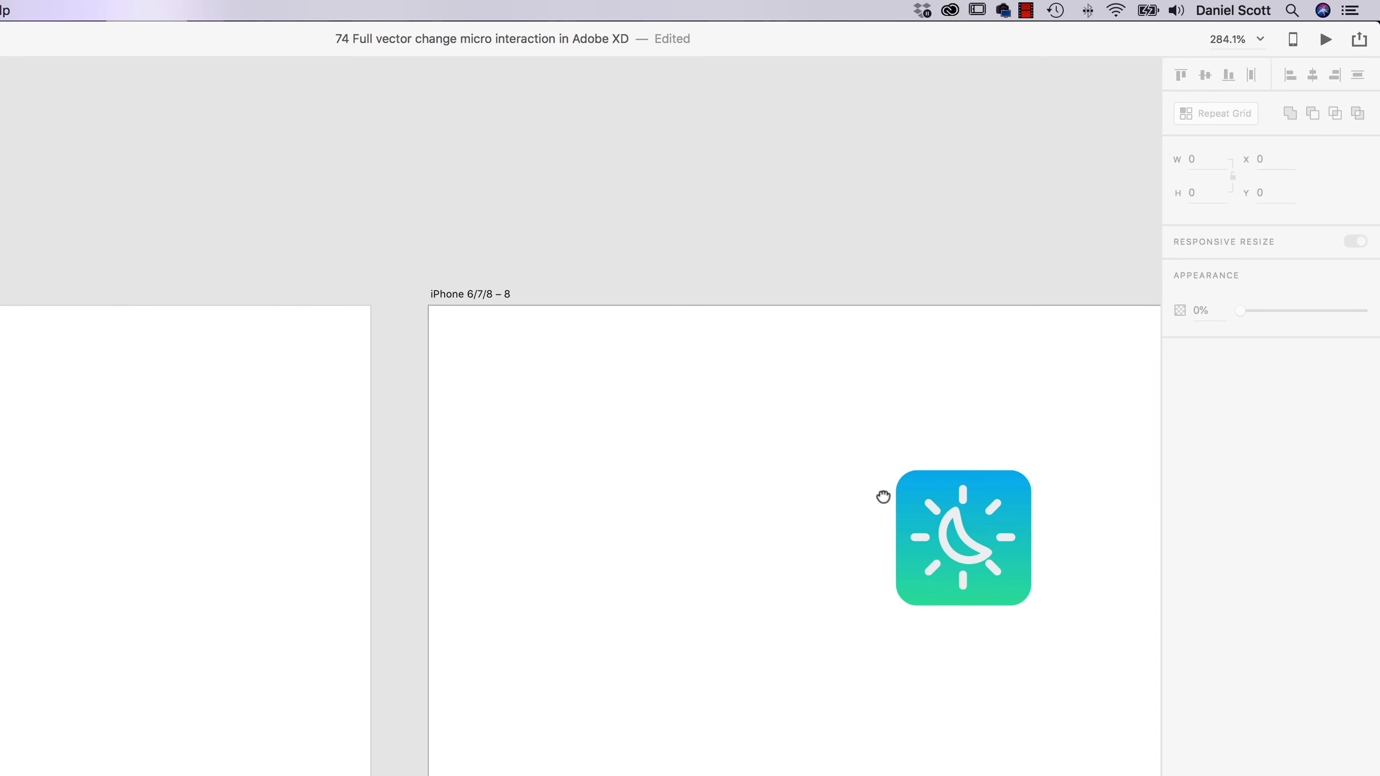
pyautogui.hscroll(-8, 101, 442)
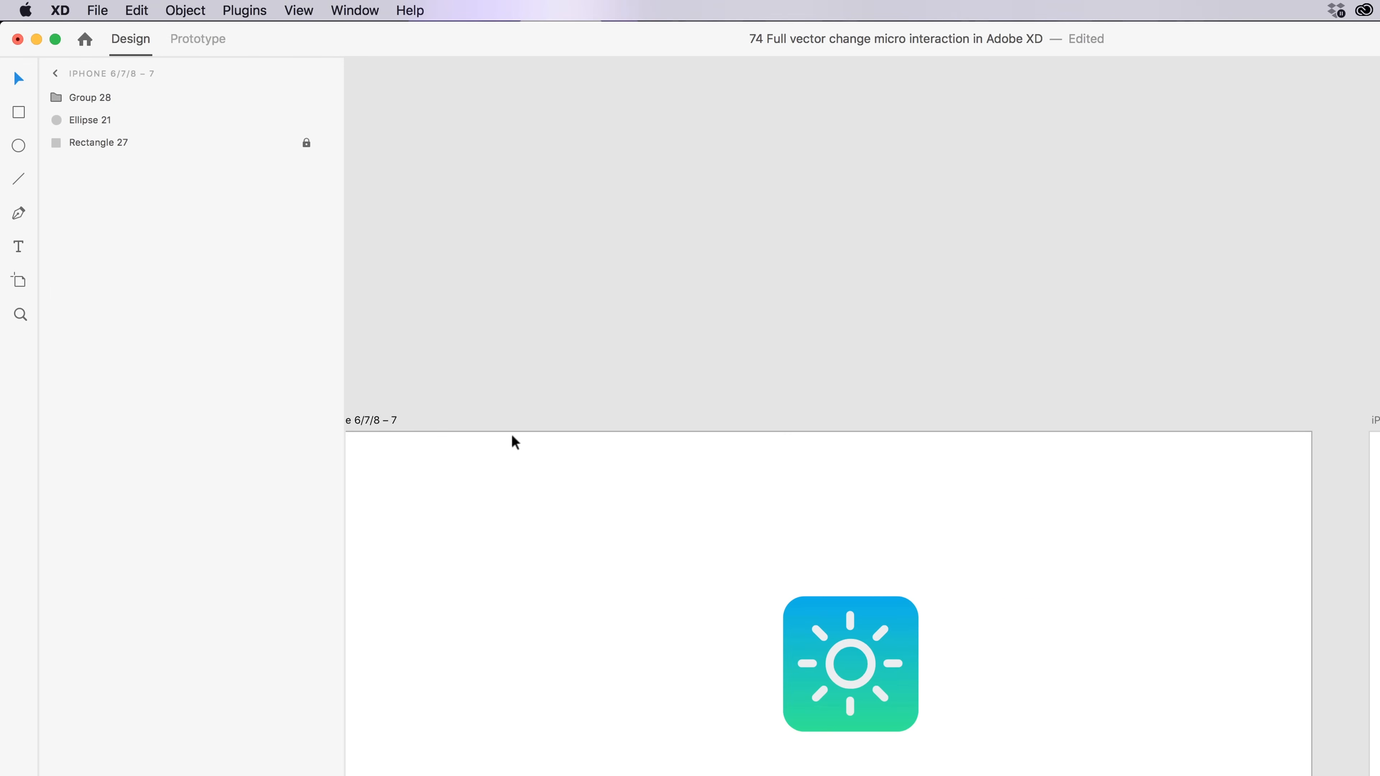
pyautogui.click(380, 422)
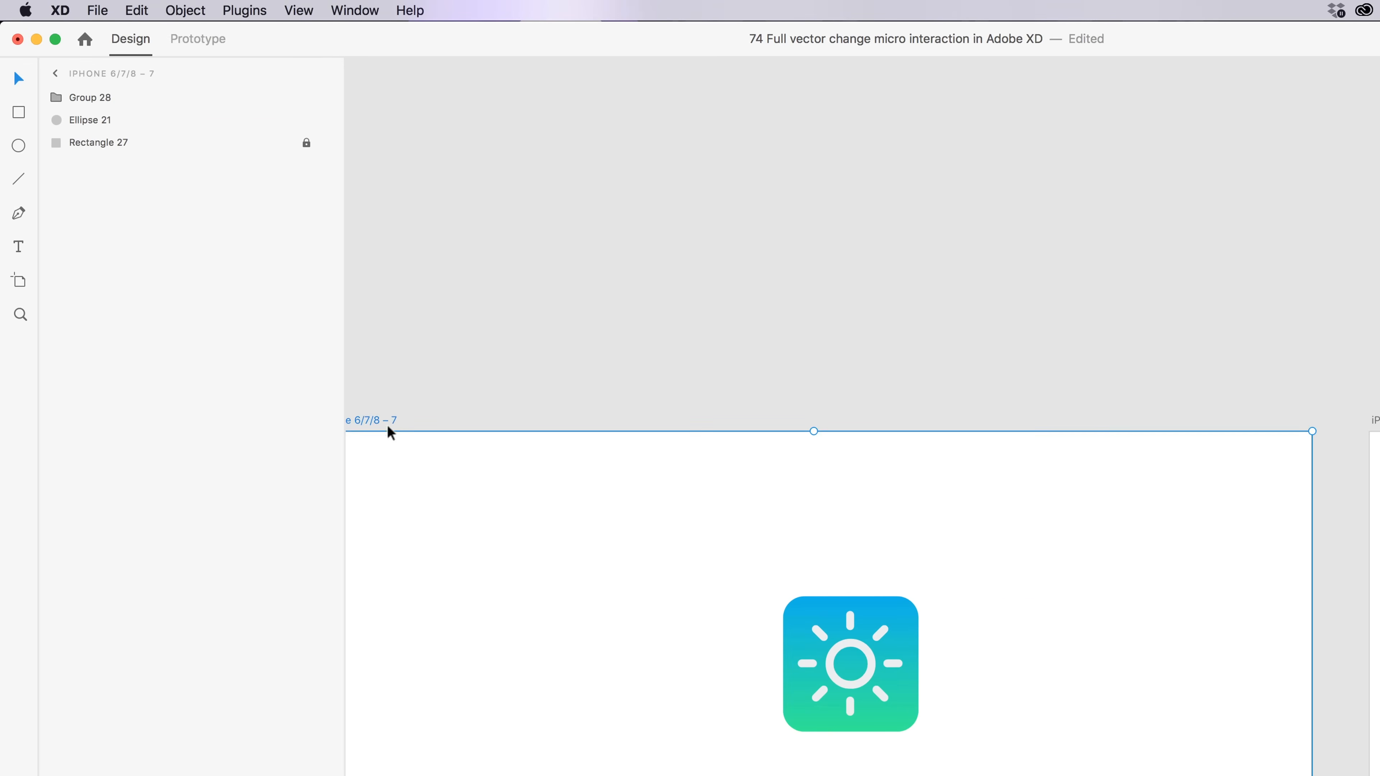
pyautogui.press('super+Return')
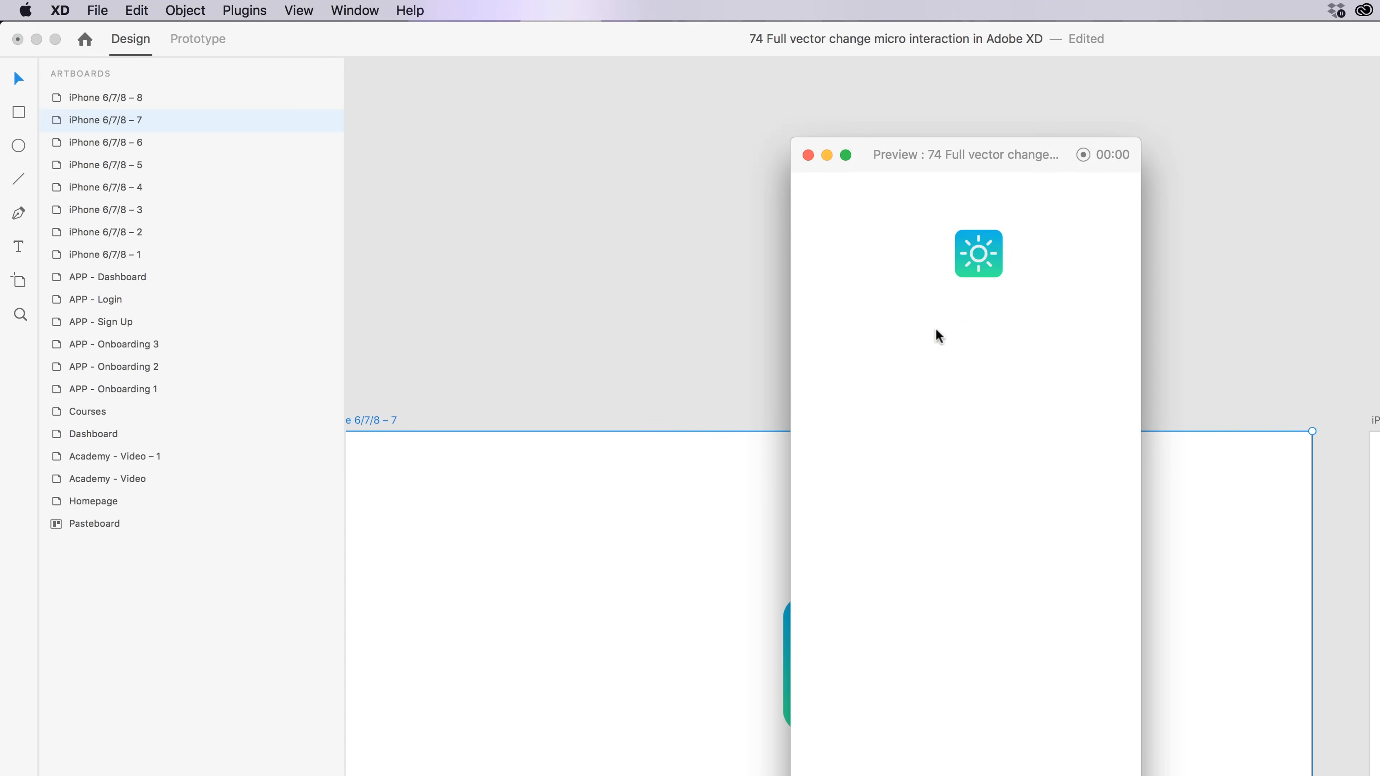
pyautogui.click(808, 156)
# - Prototype a tap on the sun's gradient square that auto-animates to the artboard iPhone 6/7/8 – 8
pyautogui.moveTo(973, 640); pyautogui.dragTo(930, 488)
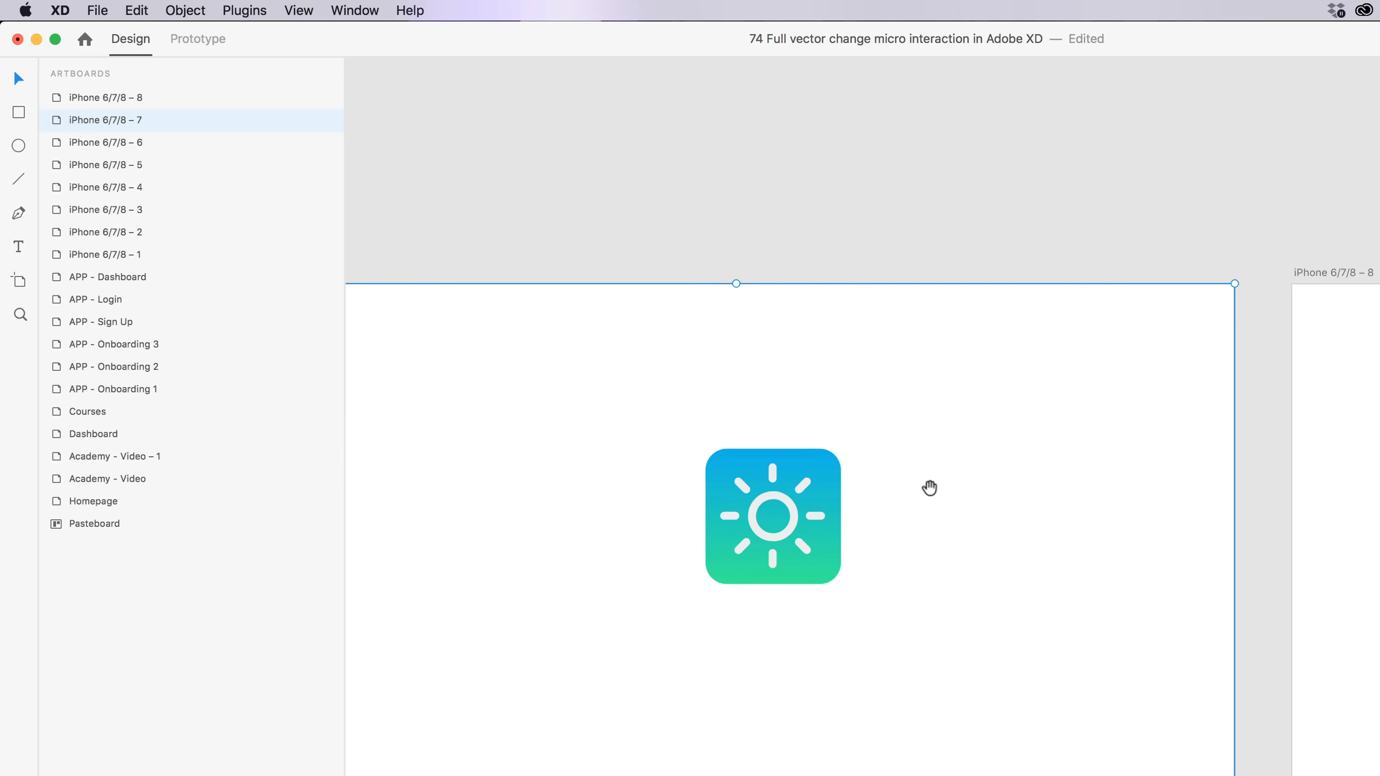
pyautogui.click(837, 575)
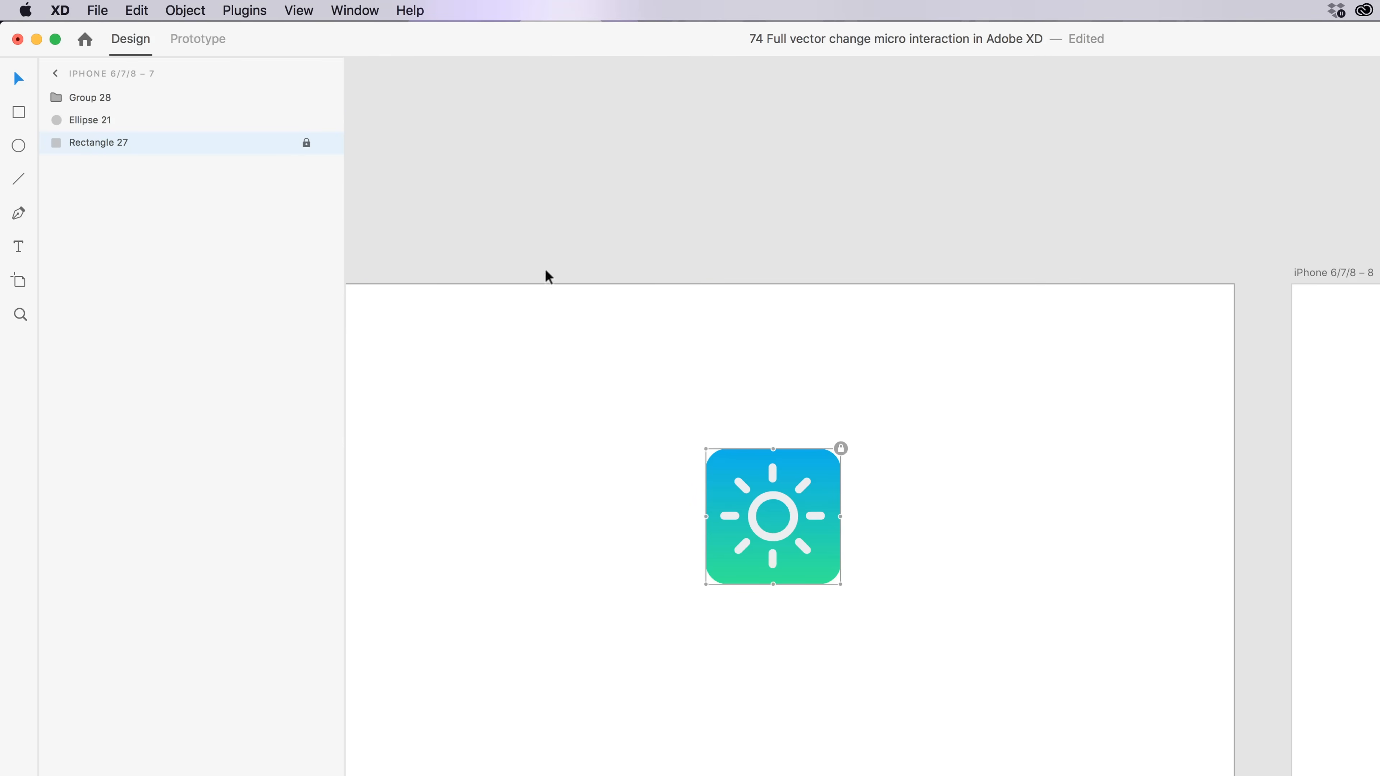
pyautogui.click(217, 54)
pyautogui.moveTo(843, 517); pyautogui.dragTo(1379, 775)
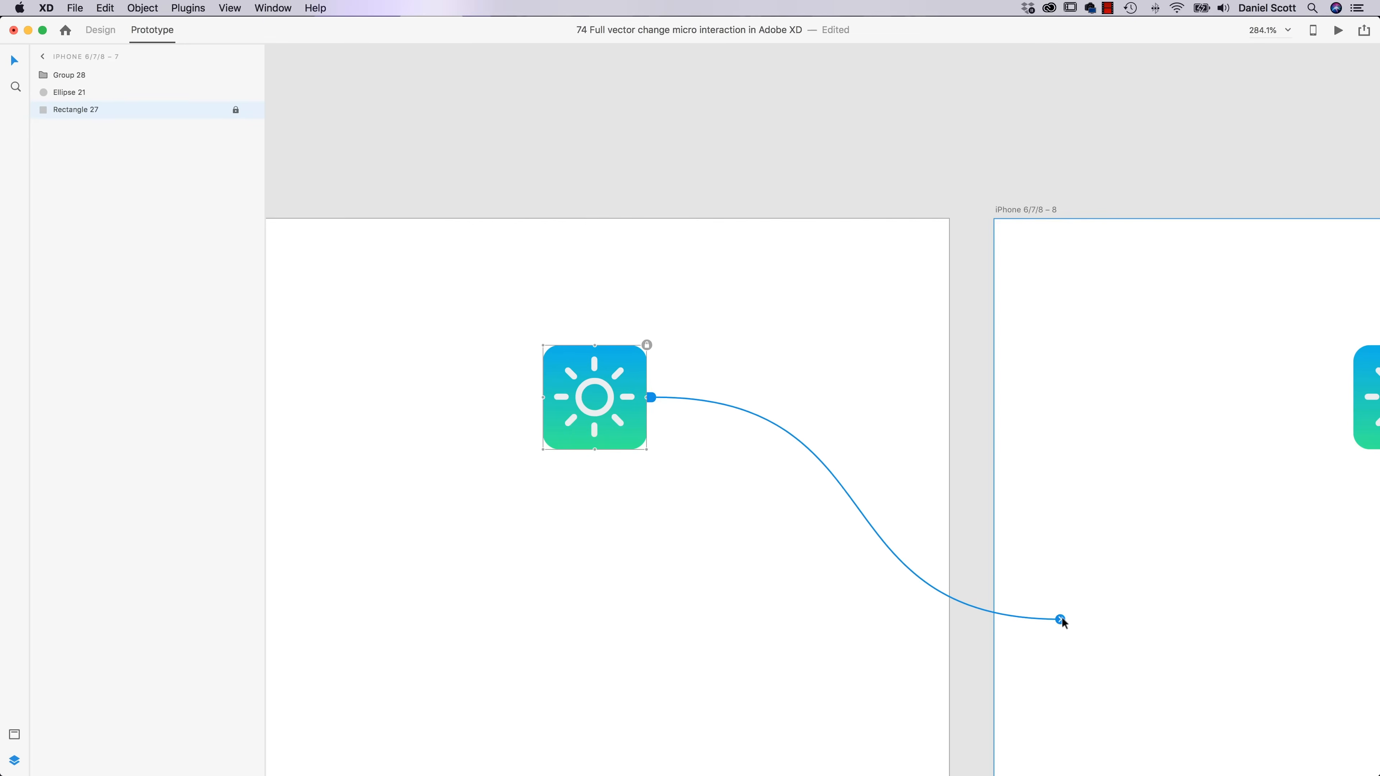
pyautogui.moveTo(1063, 620); pyautogui.dragTo(1057, 619)
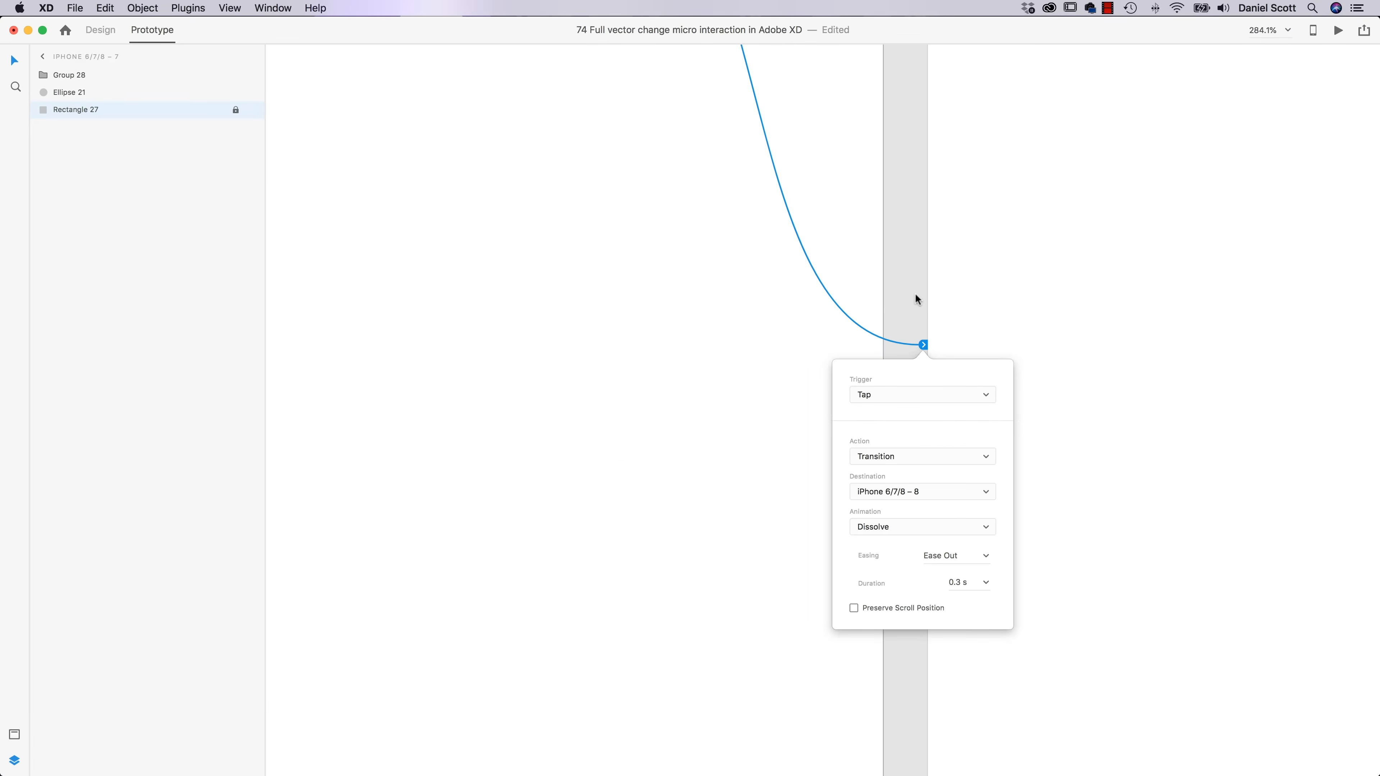
pyautogui.click(896, 456)
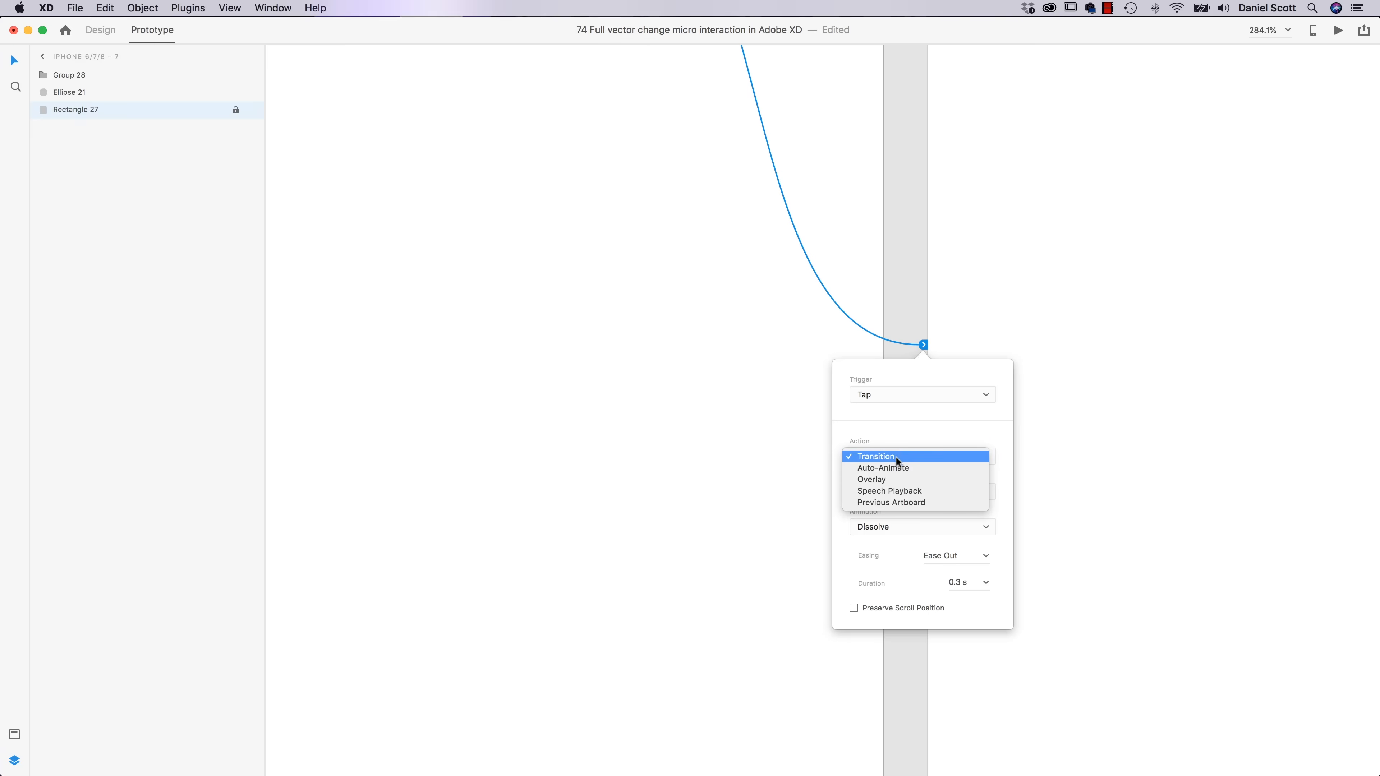
pyautogui.click(892, 467)
pyautogui.click(596, 277)
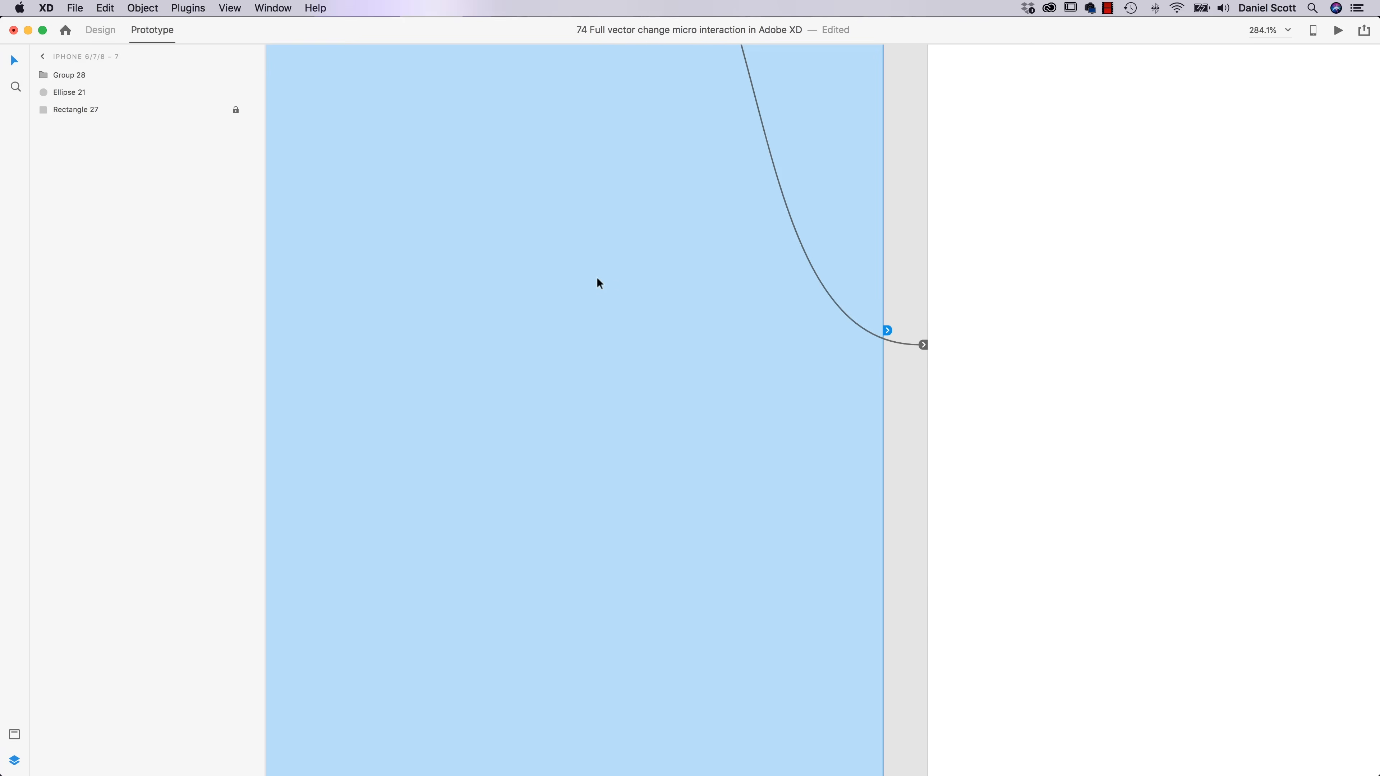
# - Preview the sun-to-moon transition twice and close the preview
pyautogui.press('super+Return')
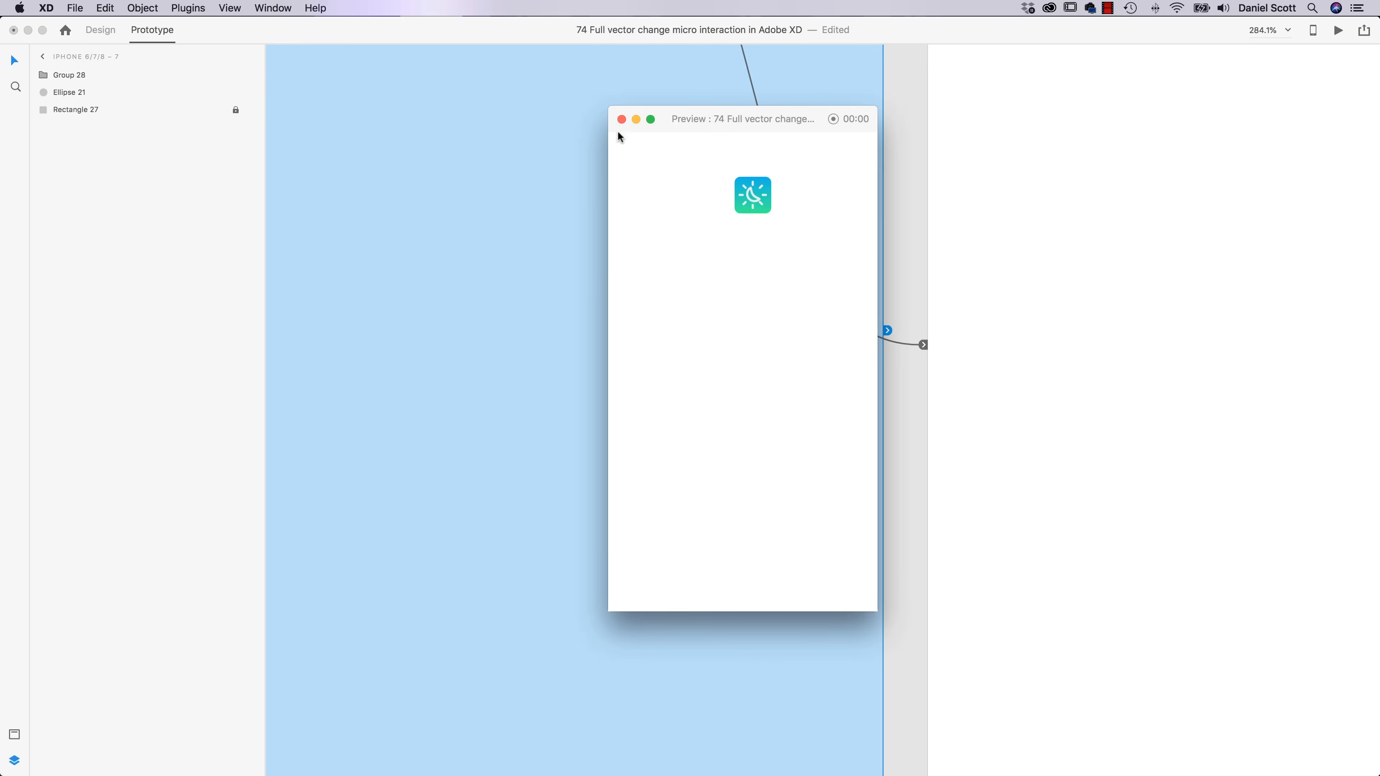
pyautogui.click(623, 120)
pyautogui.press('super+Return')
pyautogui.click(621, 120)
# - Compare the layers of the sun's circle and the moon on the two artboards in Design mode
pyautogui.scroll(4, 872, 250)
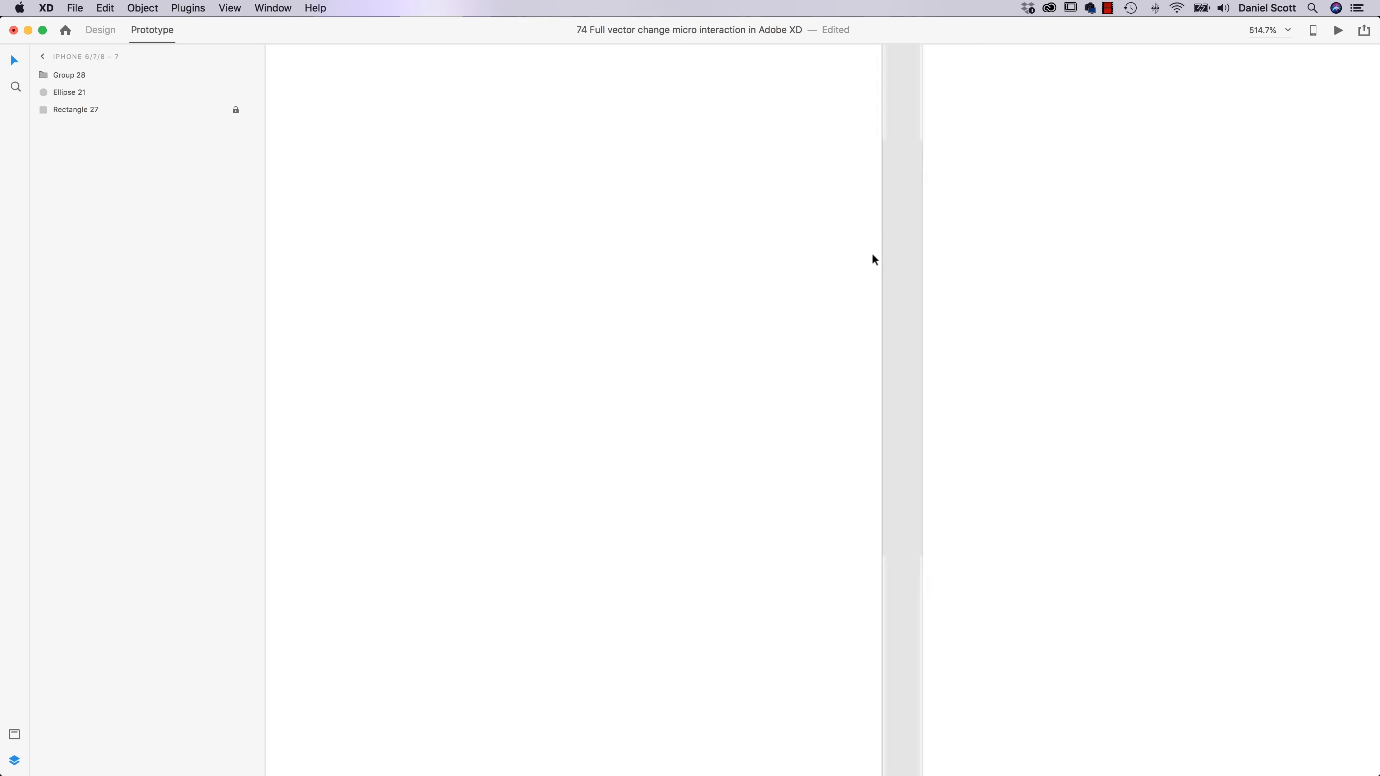
pyautogui.scroll(-10, 872, 253)
pyautogui.scroll(2, 872, 240)
pyautogui.moveTo(870, 151); pyautogui.dragTo(708, 466)
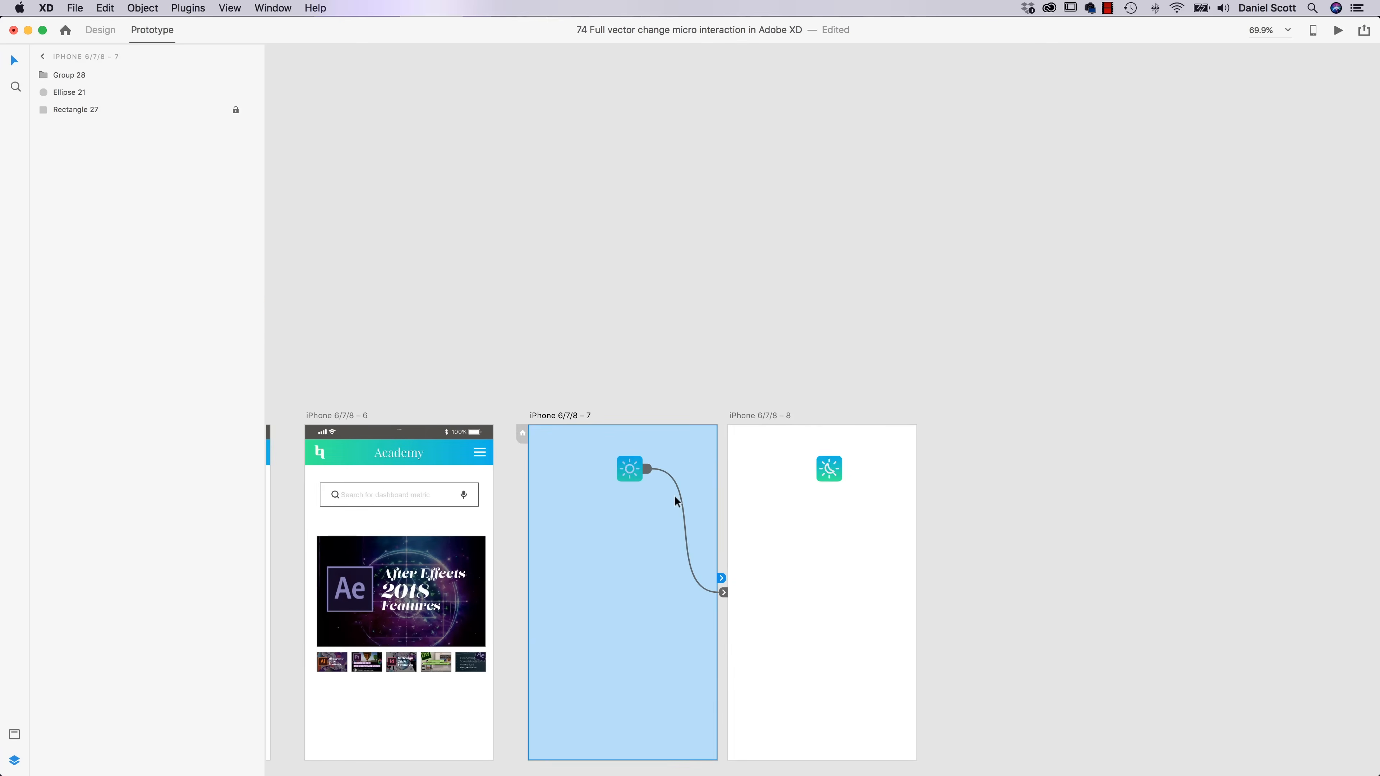
pyautogui.scroll(8, 676, 494)
pyautogui.click(662, 493)
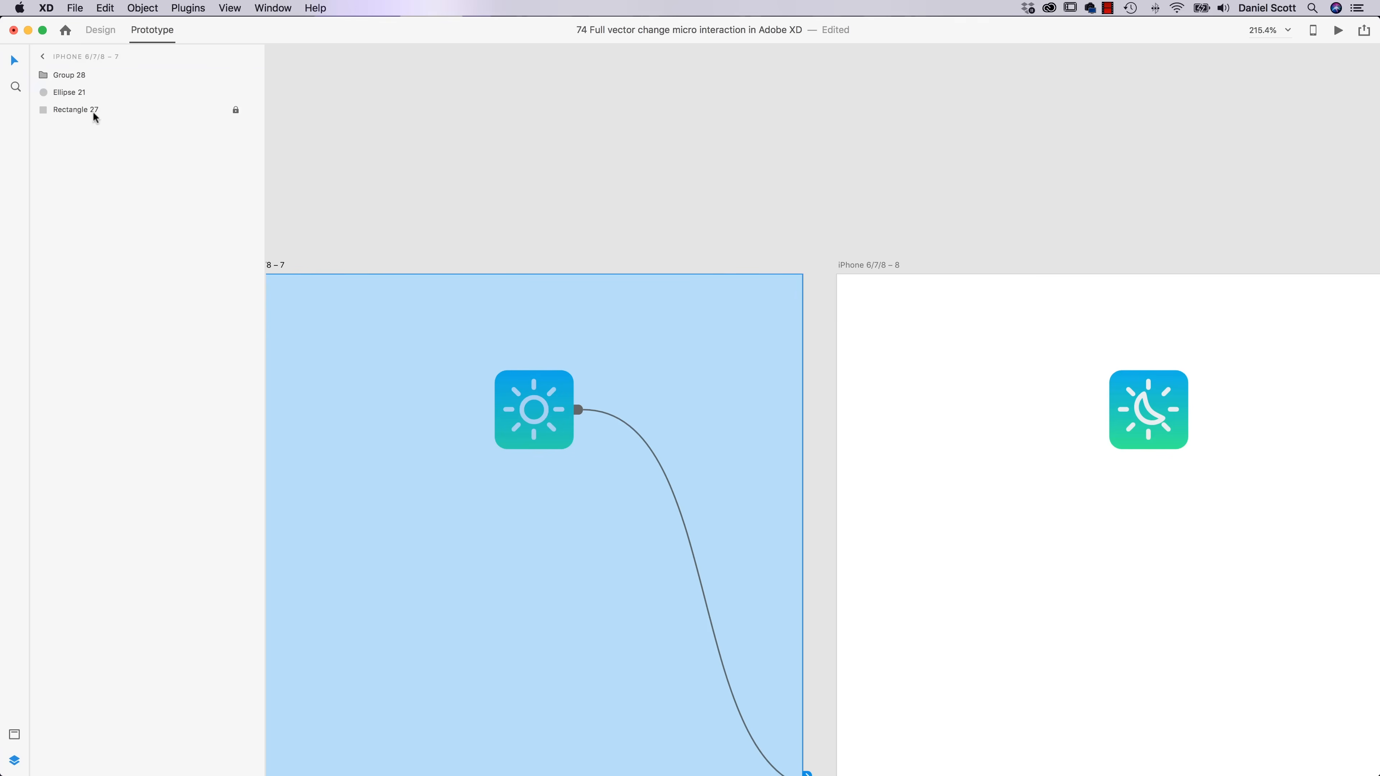
pyautogui.click(532, 427)
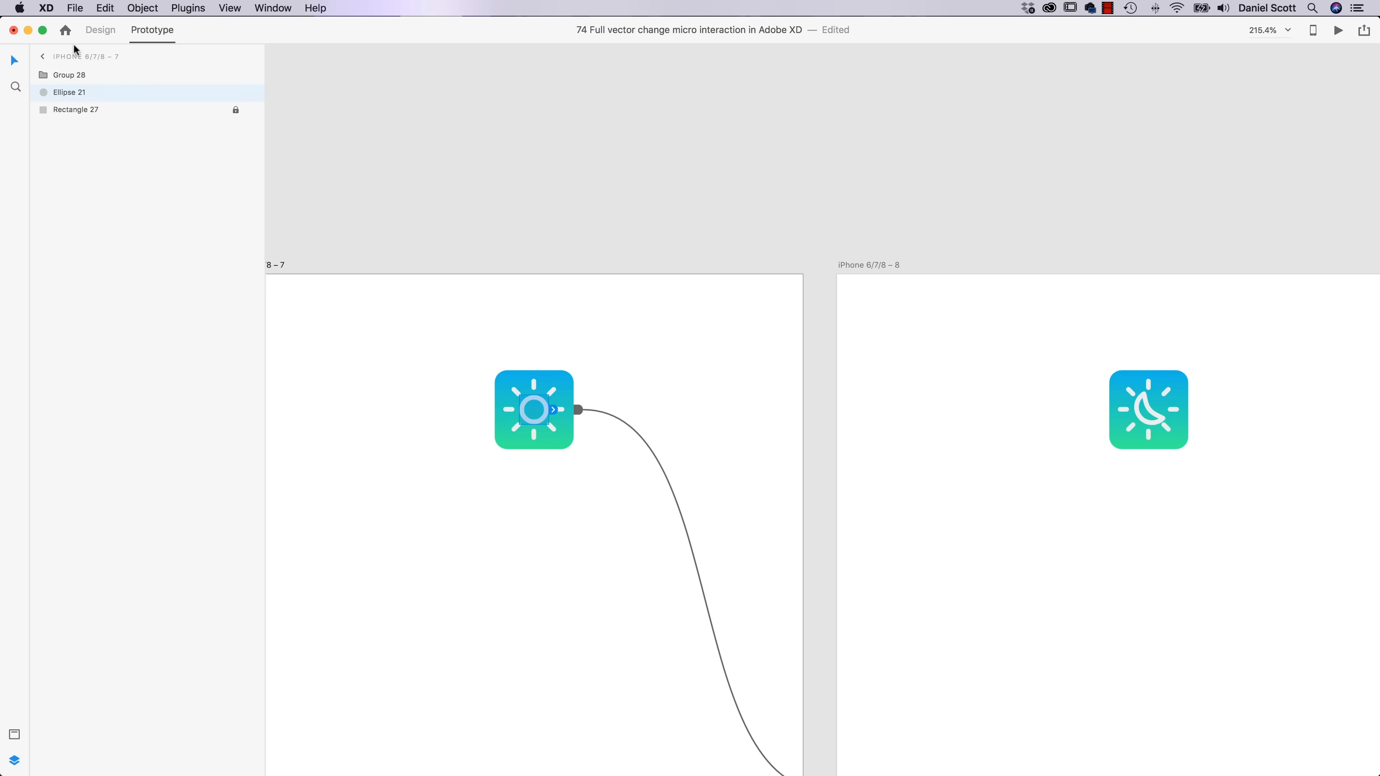
pyautogui.click(106, 36)
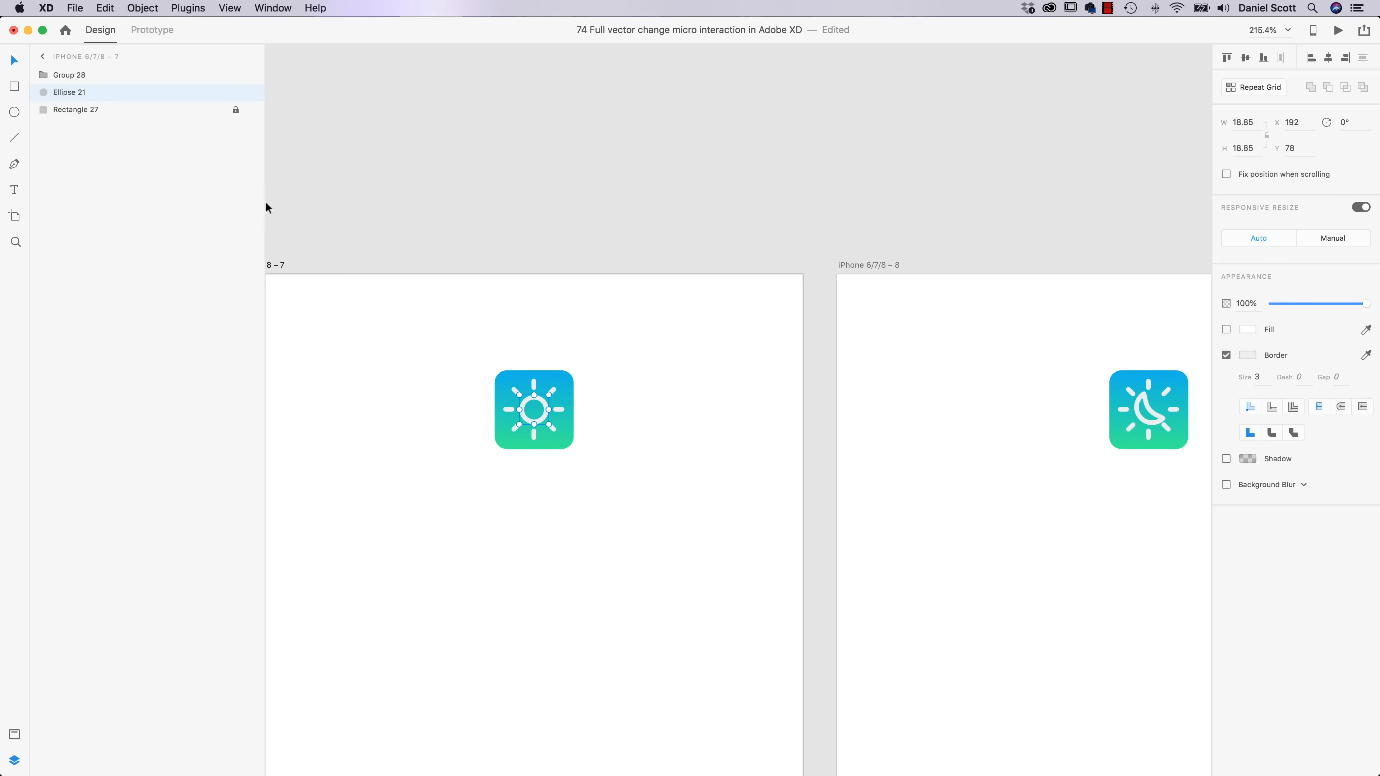
pyautogui.doubleClick(1151, 413)
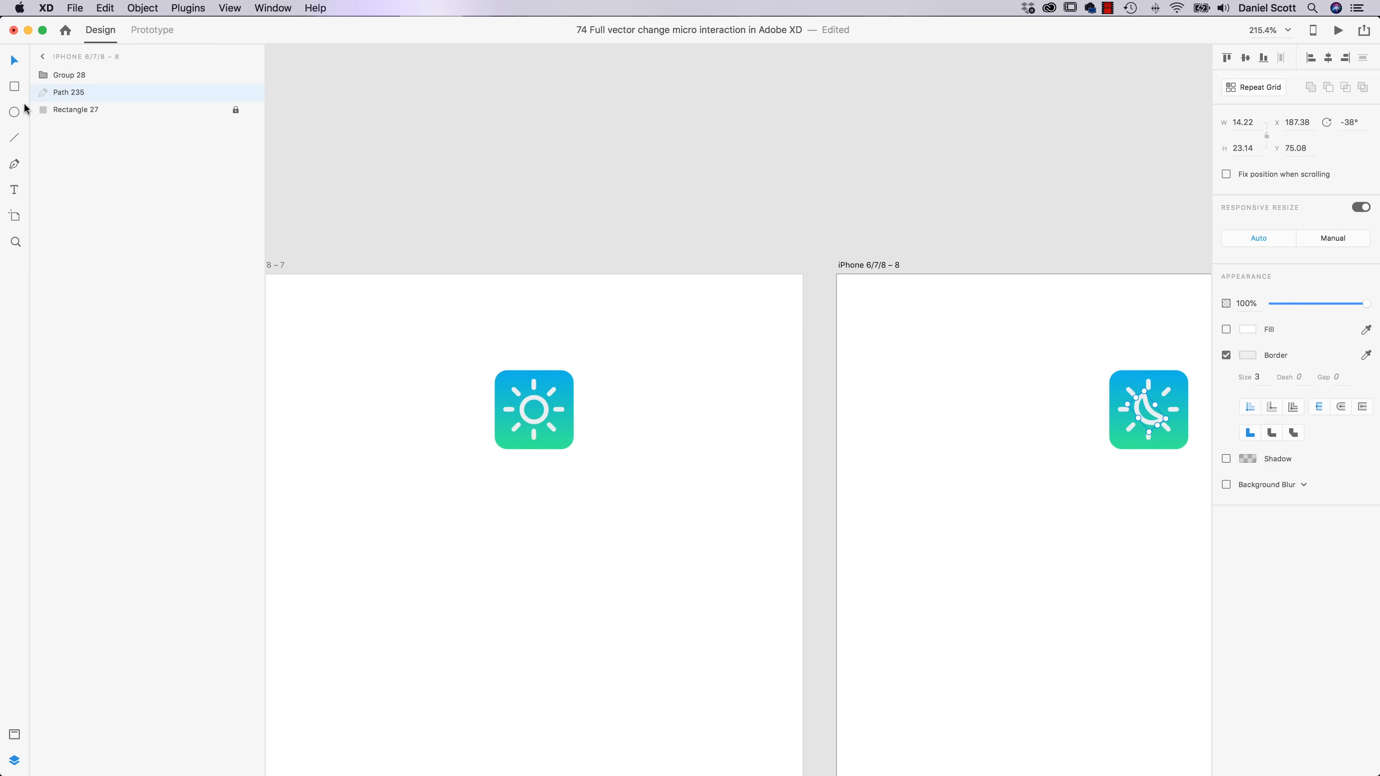
# - Convert the sun's circle on the first artboard to a path
pyautogui.hscroll(1, 543, 403)
pyautogui.click(505, 408)
pyautogui.scroll(-1, 504, 405)
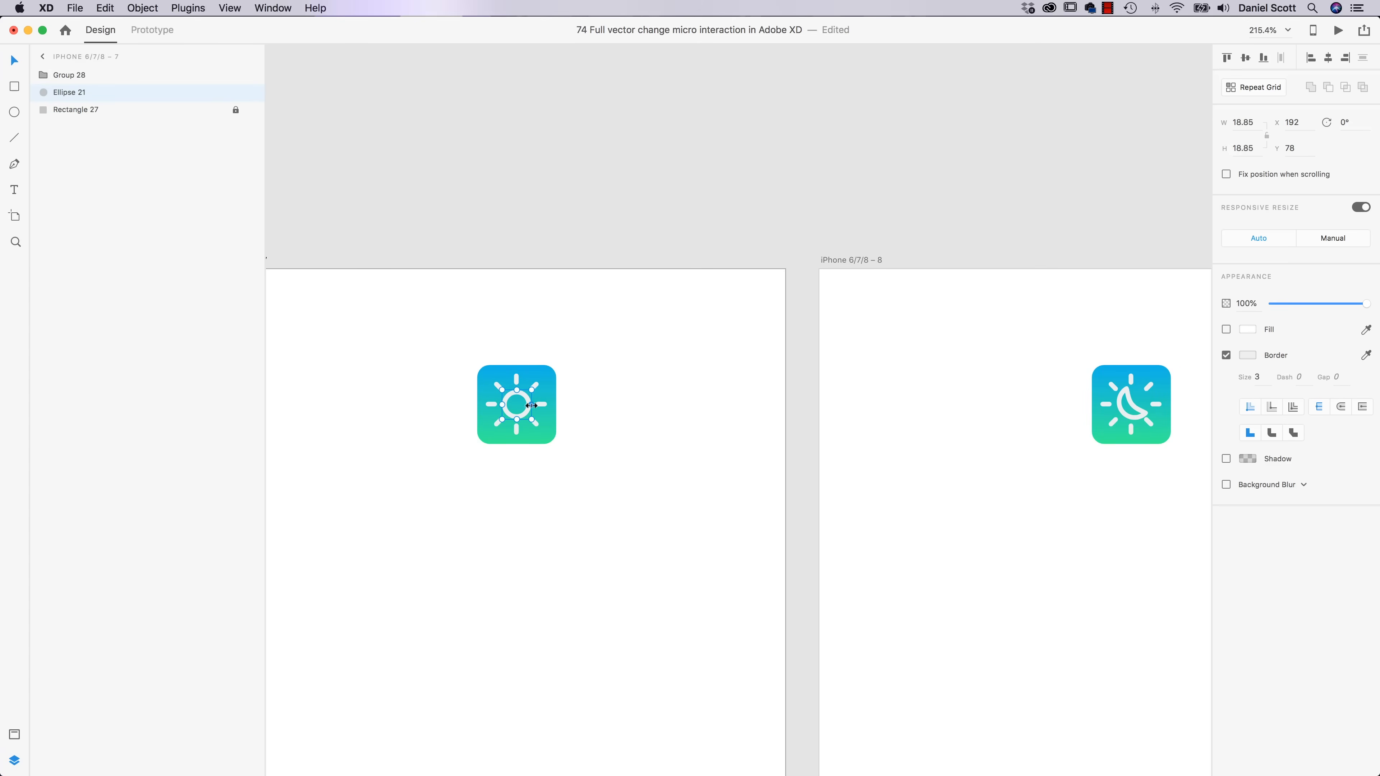
pyautogui.click(142, 7)
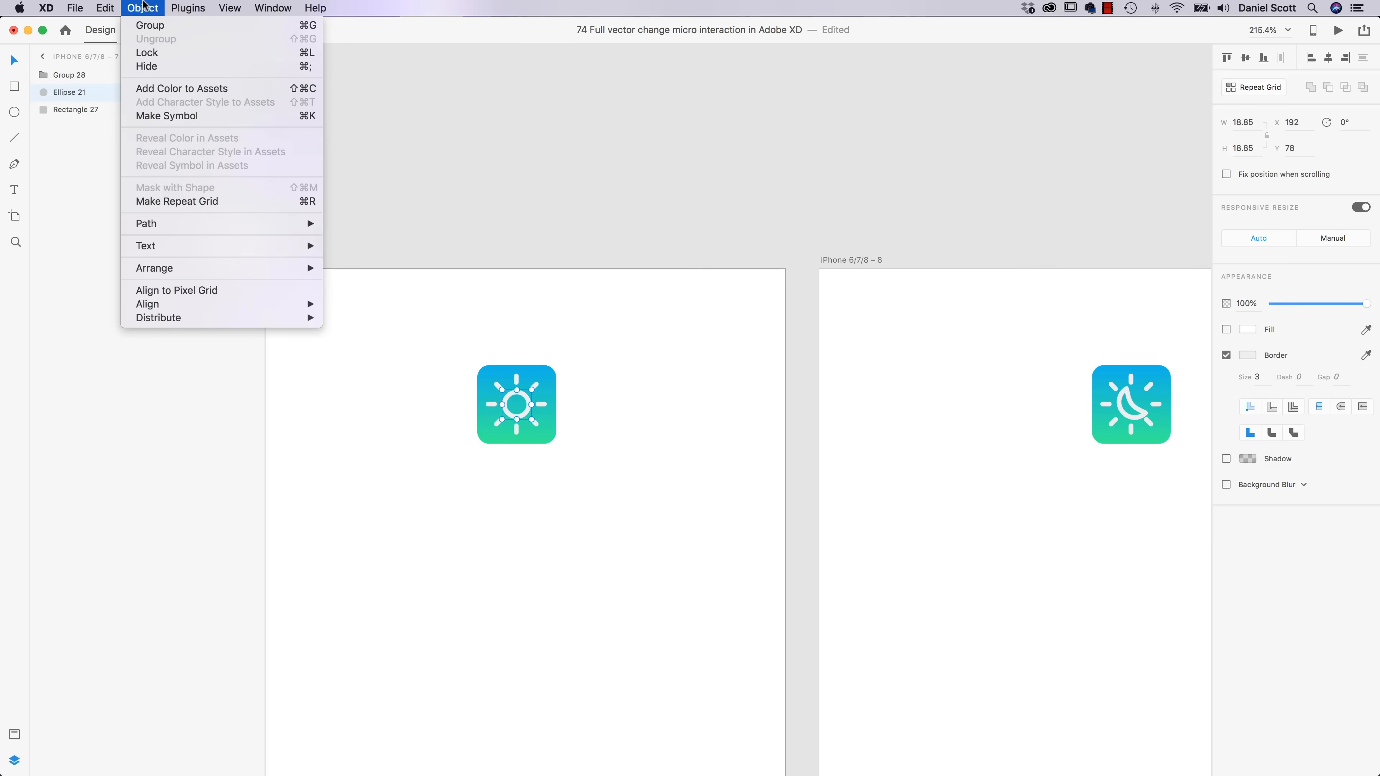
pyautogui.moveTo(220, 224)
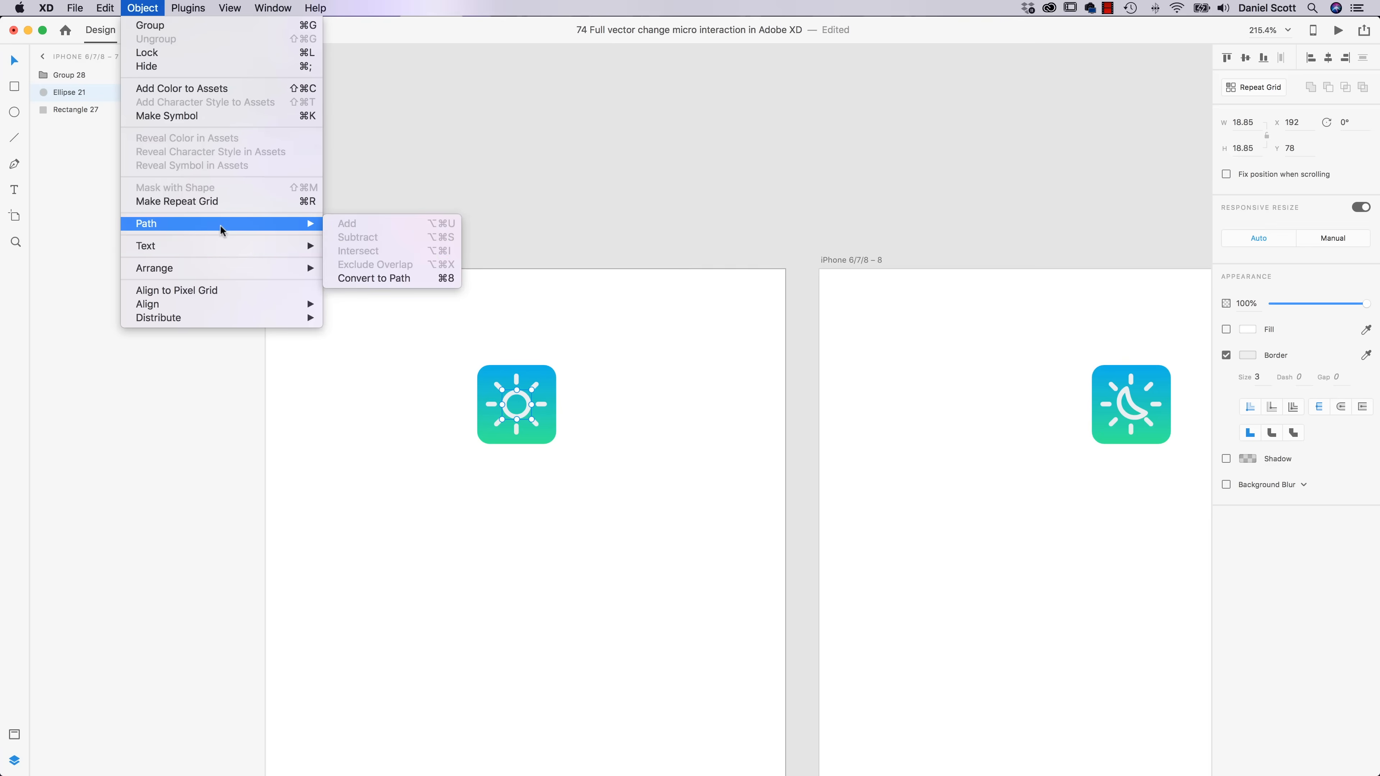
pyautogui.click(391, 279)
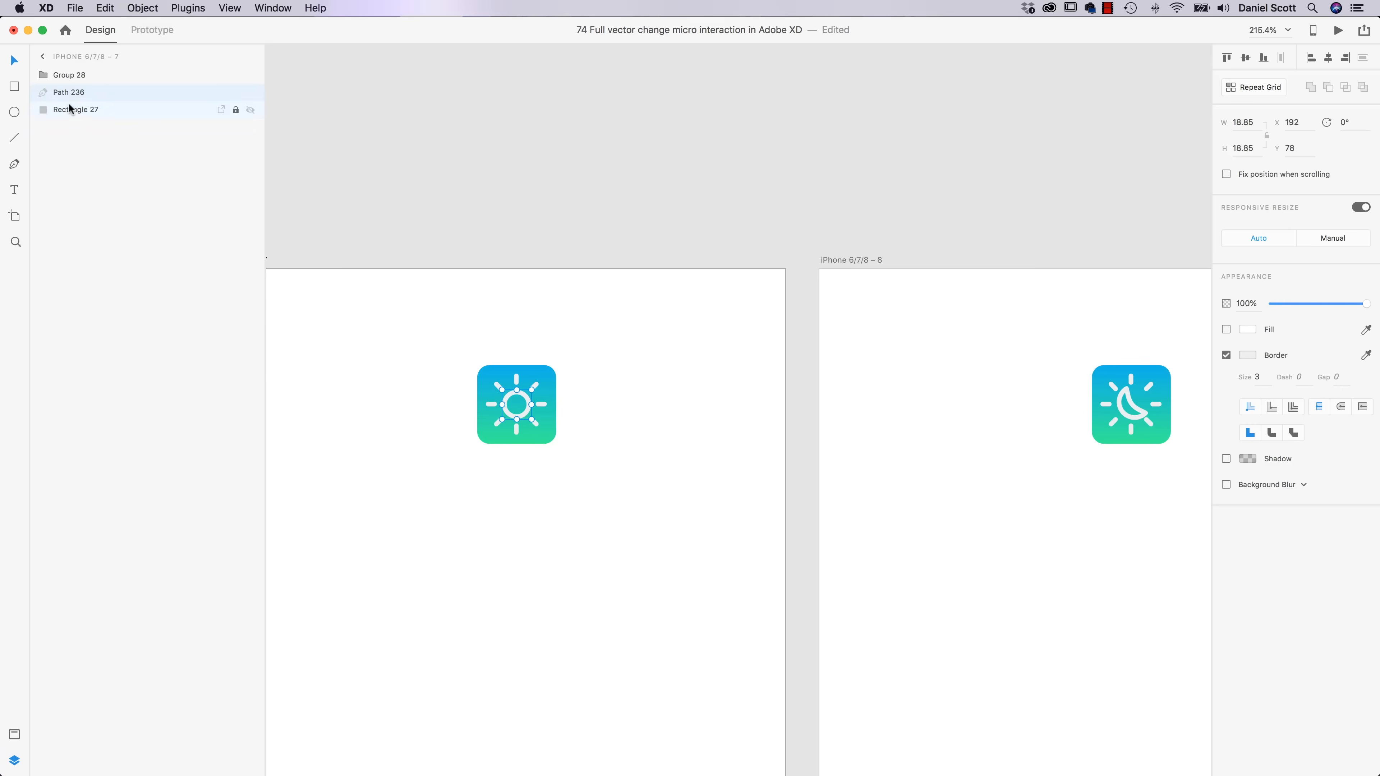
# - Rename the moon's path layer on artboard iPhone 6/7/8 – 8 to "sun moon"
pyautogui.click(1145, 419)
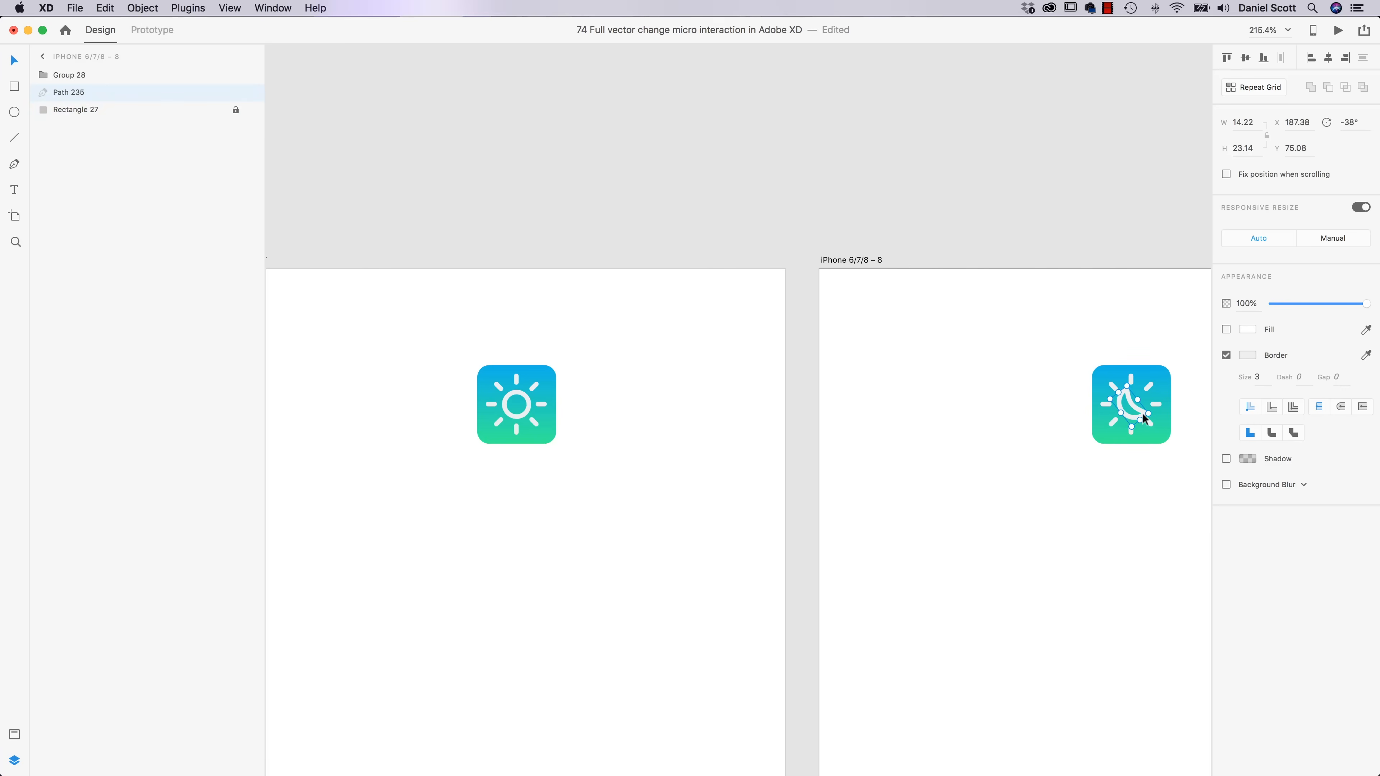
pyautogui.doubleClick(78, 95)
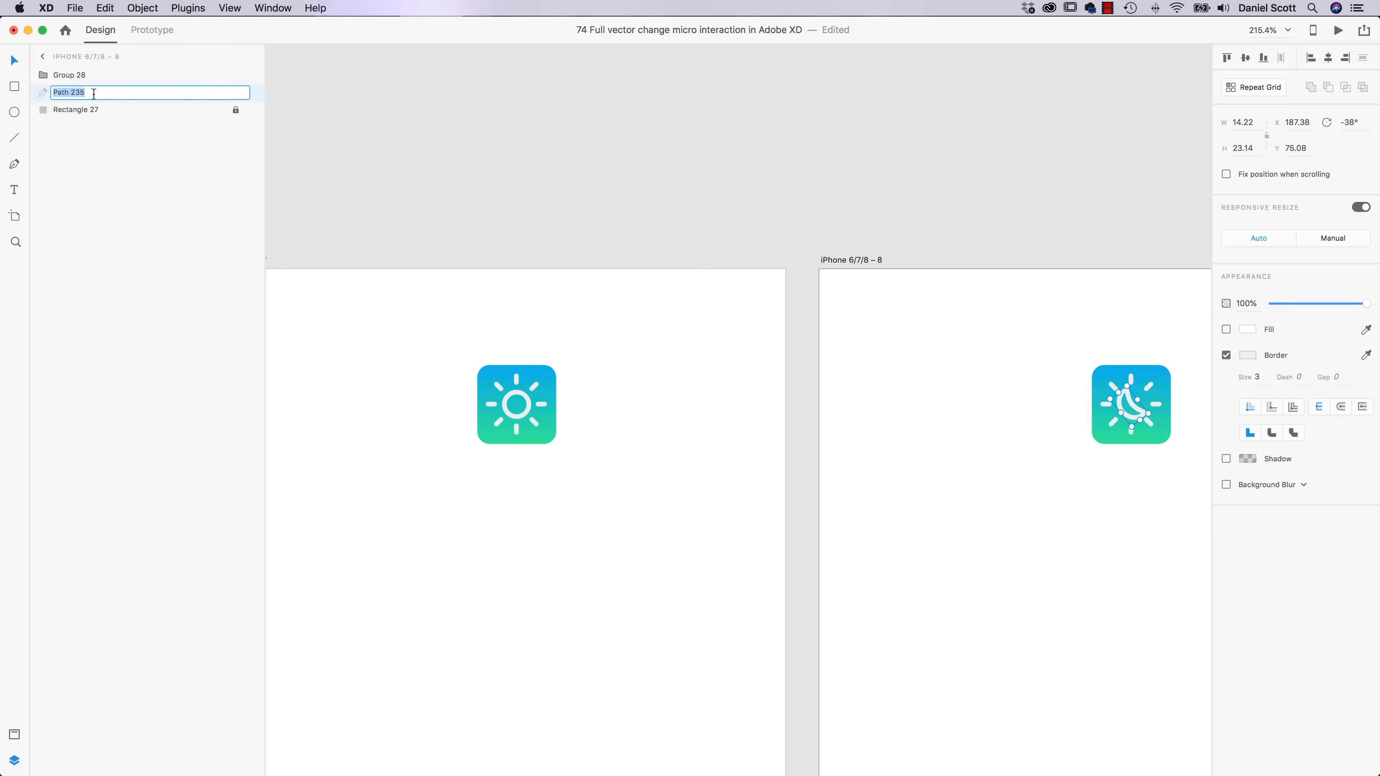
pyautogui.write('su')
pyautogui.press('super+a')
pyautogui.press('Return')
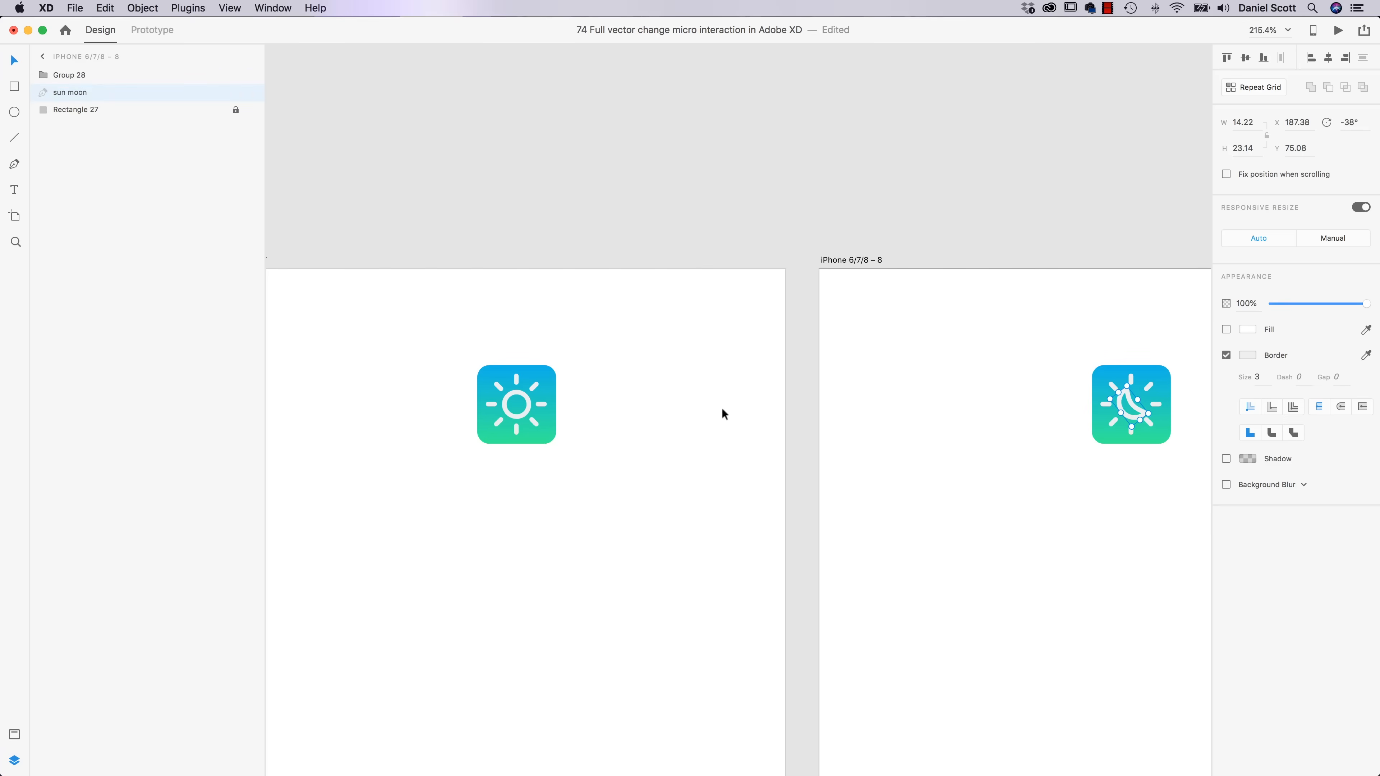
# - Give the path of the sun's circle on artboard iPhone 6/7/8 – 7 the matching layer name "sun moon"
pyautogui.click(525, 414)
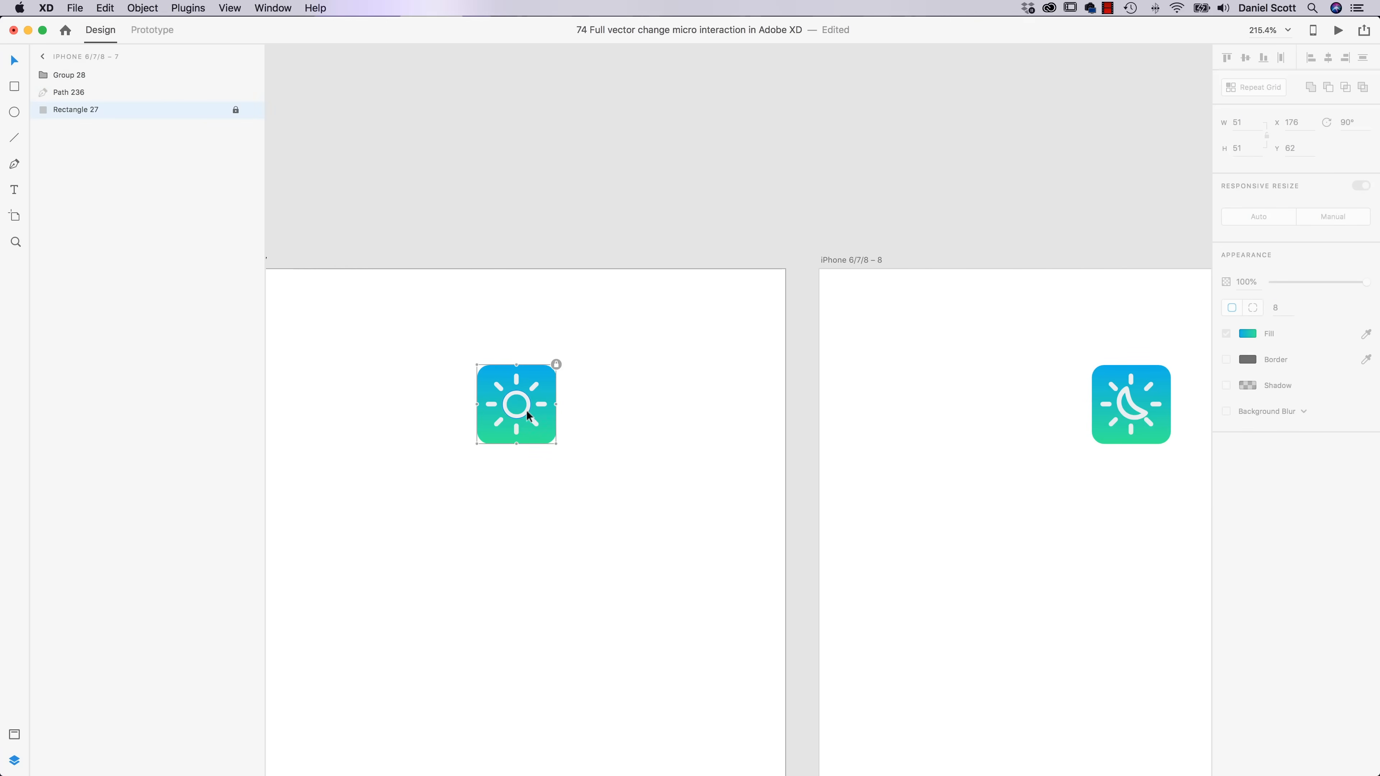
pyautogui.click(525, 414)
pyautogui.doubleClick(69, 94)
pyautogui.write('circle')
pyautogui.press('Return')
pyautogui.click(350, 169)
# - Preview the sun-to-moon morph from the first artboard and close the preview
pyautogui.click(653, 301)
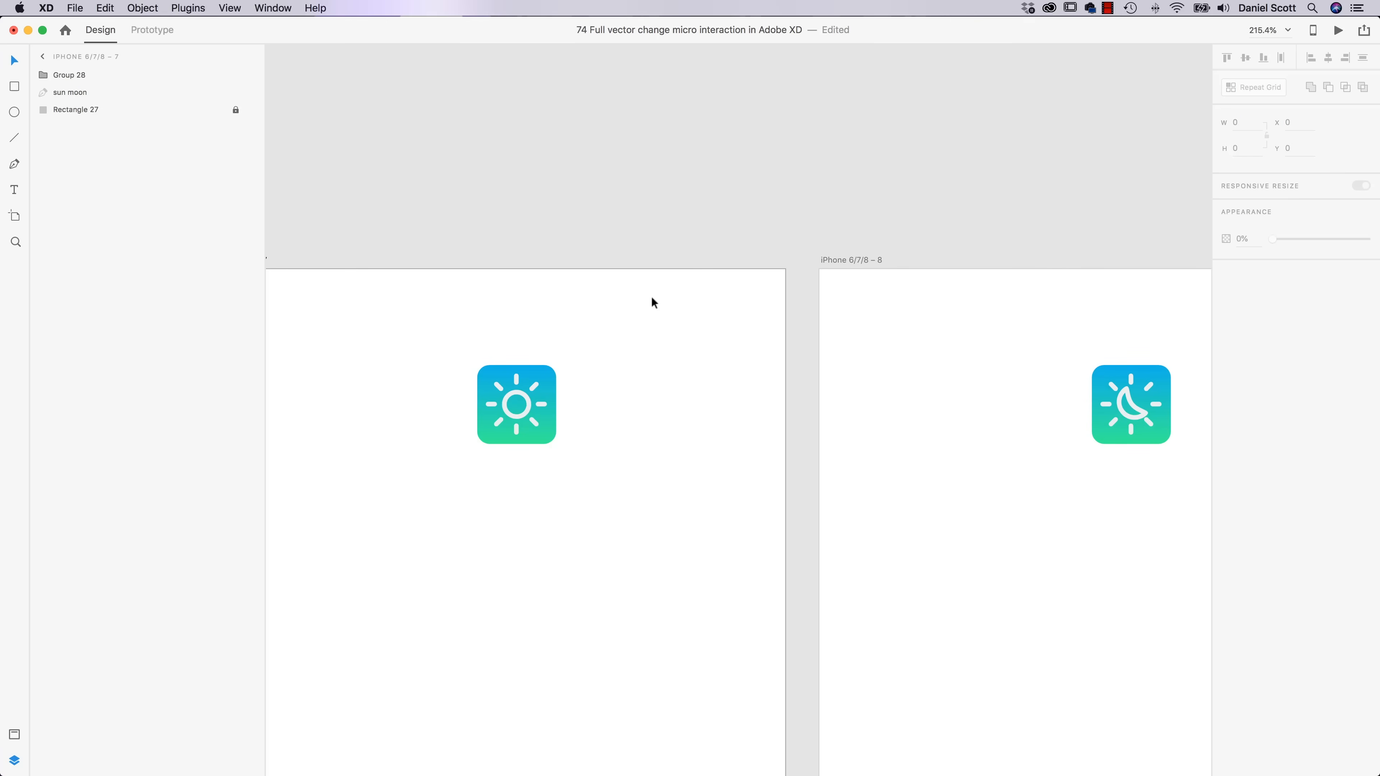
pyautogui.press('super+Return')
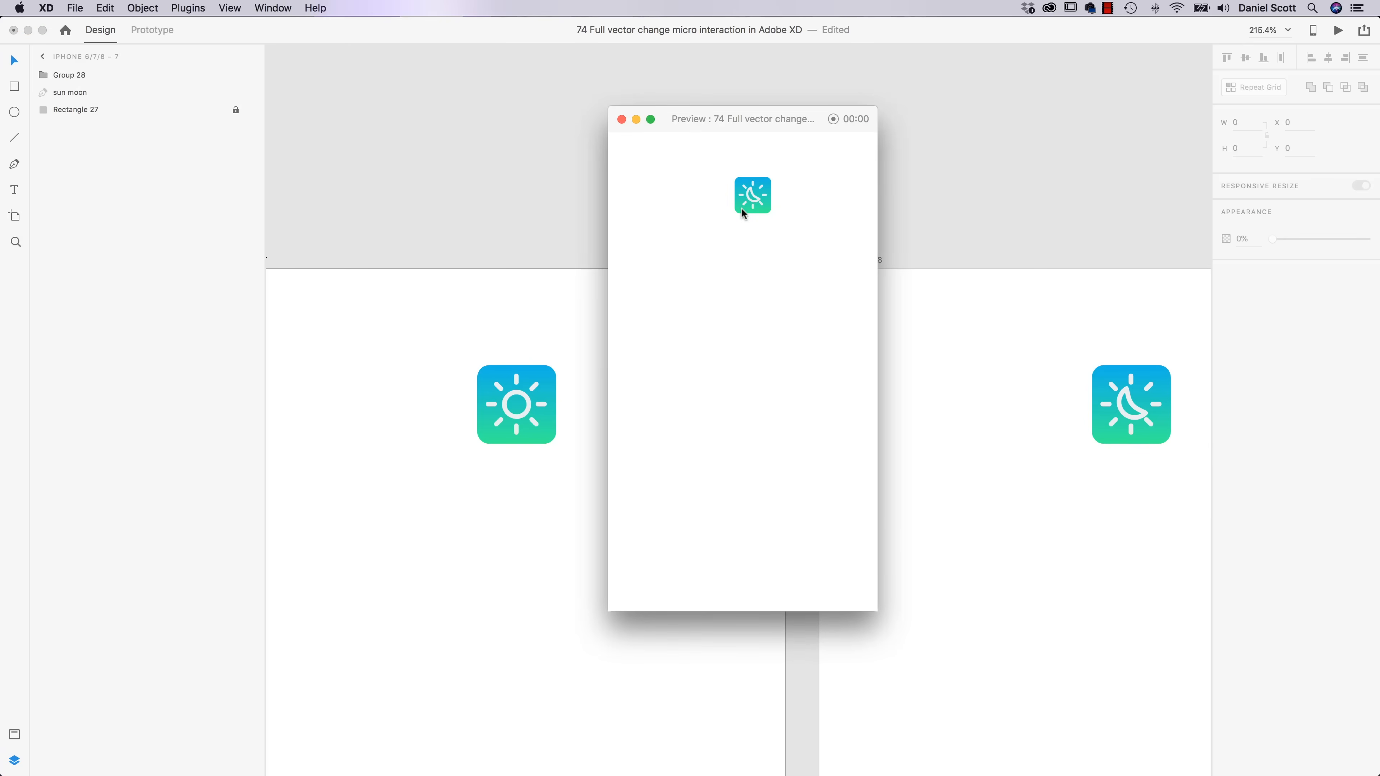
pyautogui.click(620, 119)
# - Prototype a tap on the moon's gradient square with the Previous Artboard action
pyautogui.click(1095, 431)
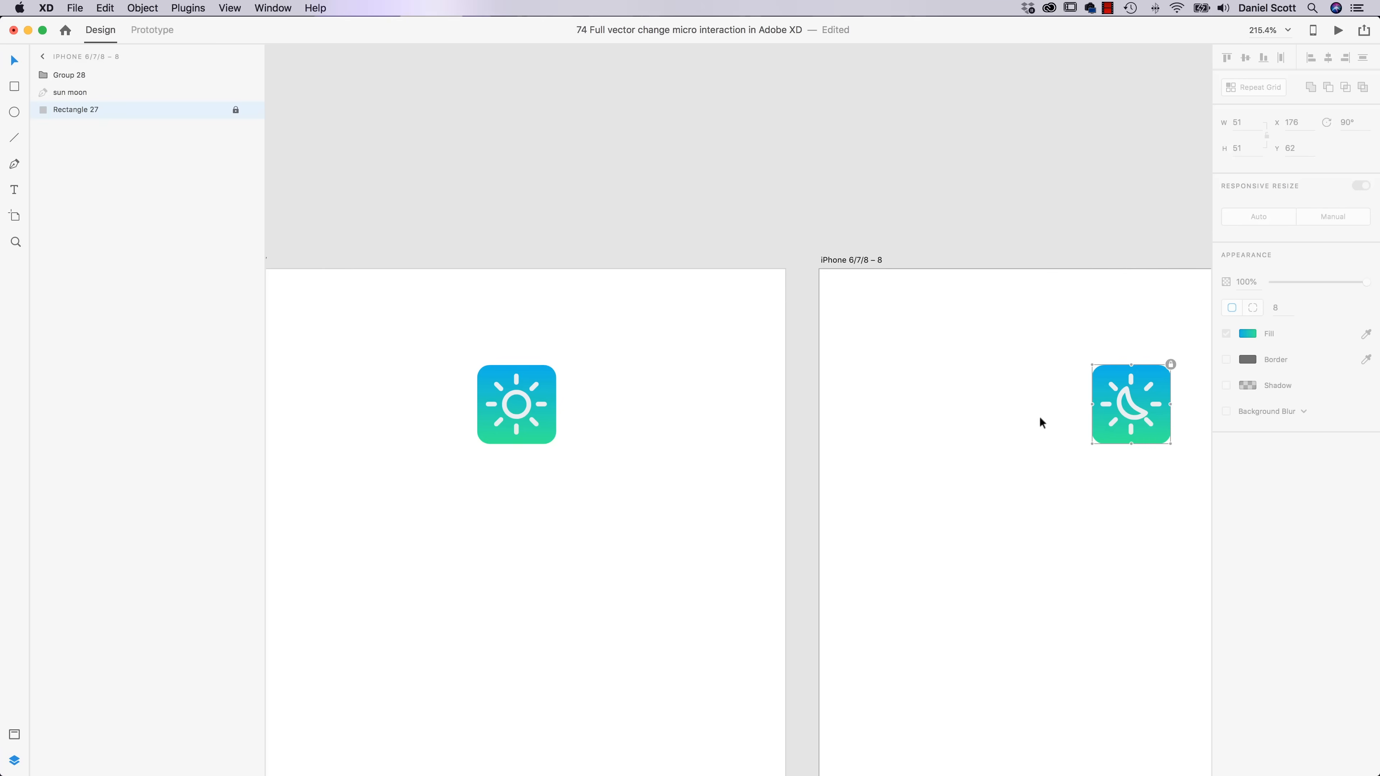
pyautogui.click(862, 260)
pyautogui.scroll(-5, 873, 381)
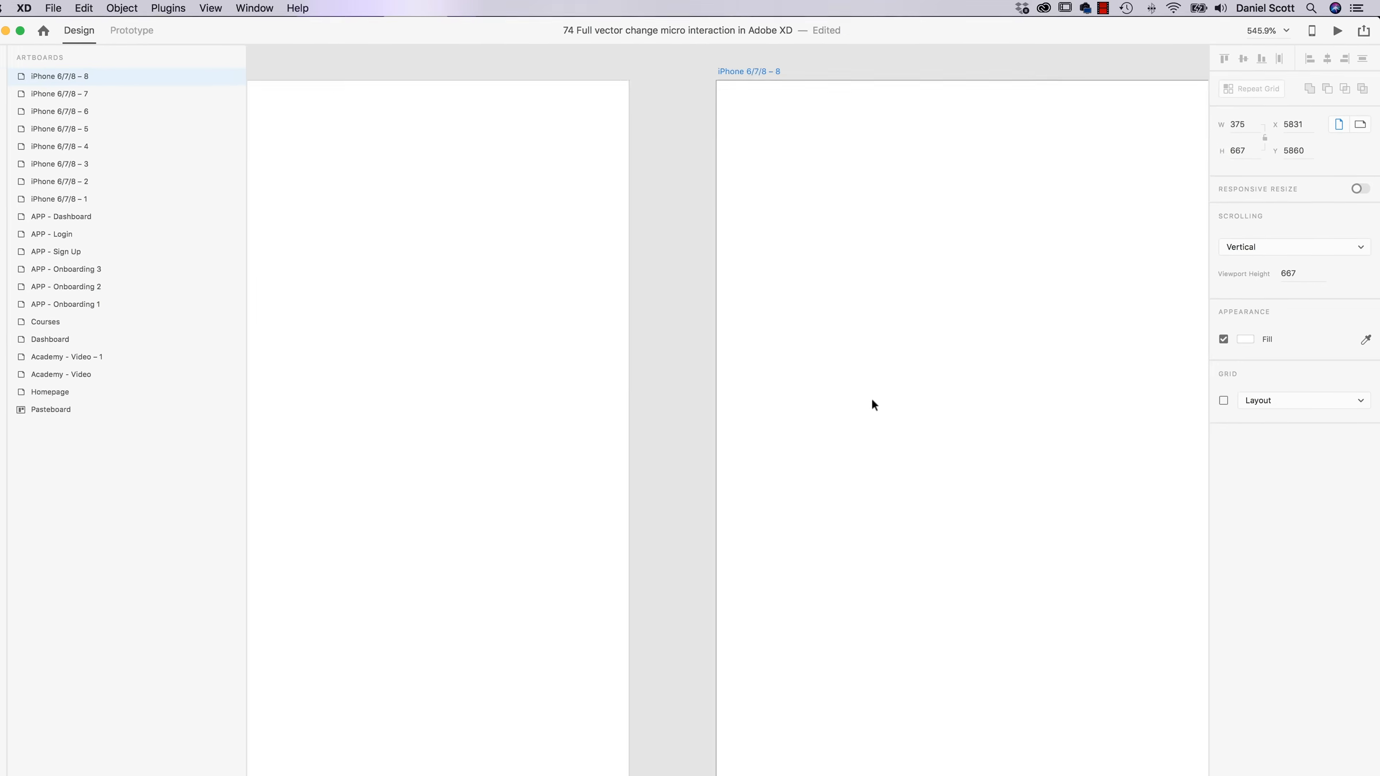
pyautogui.click(945, 500)
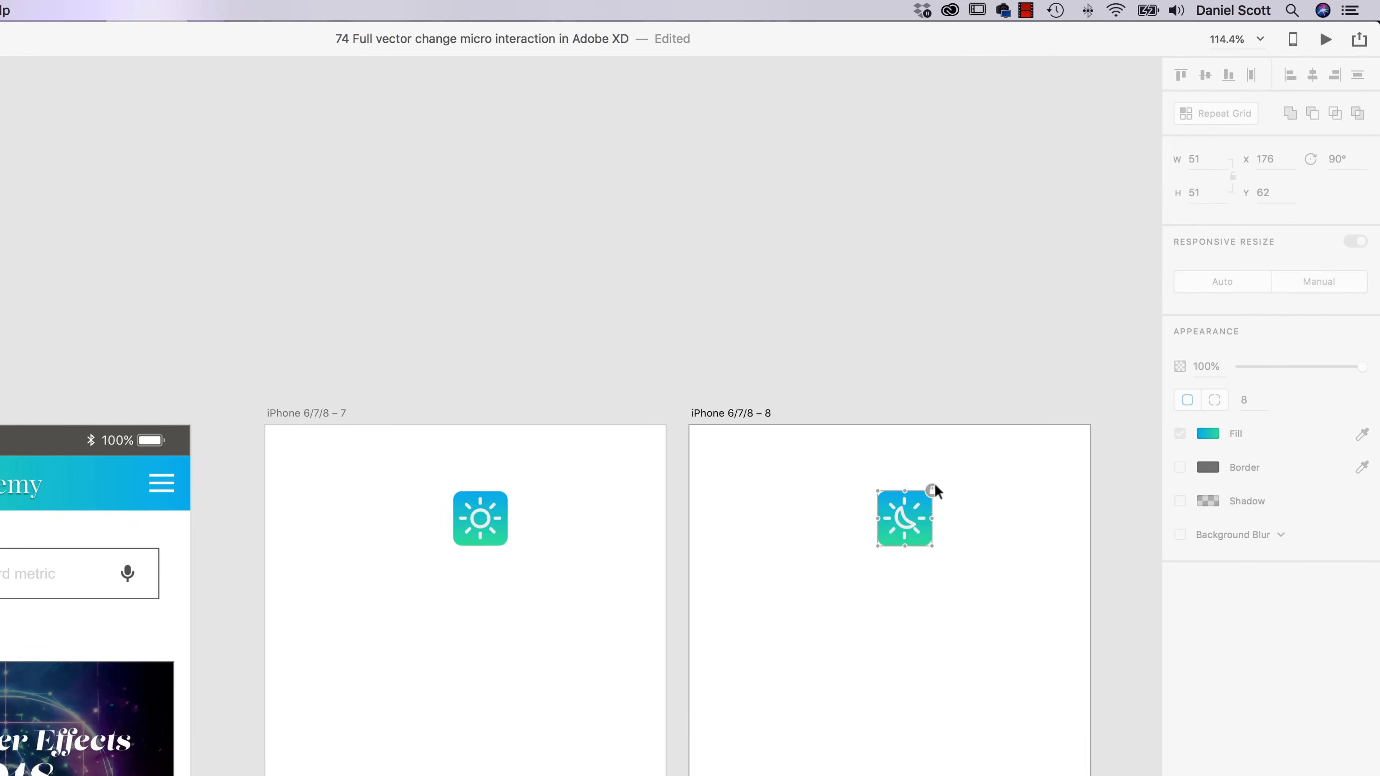
pyautogui.hotkey('ctrl', 'Tab')
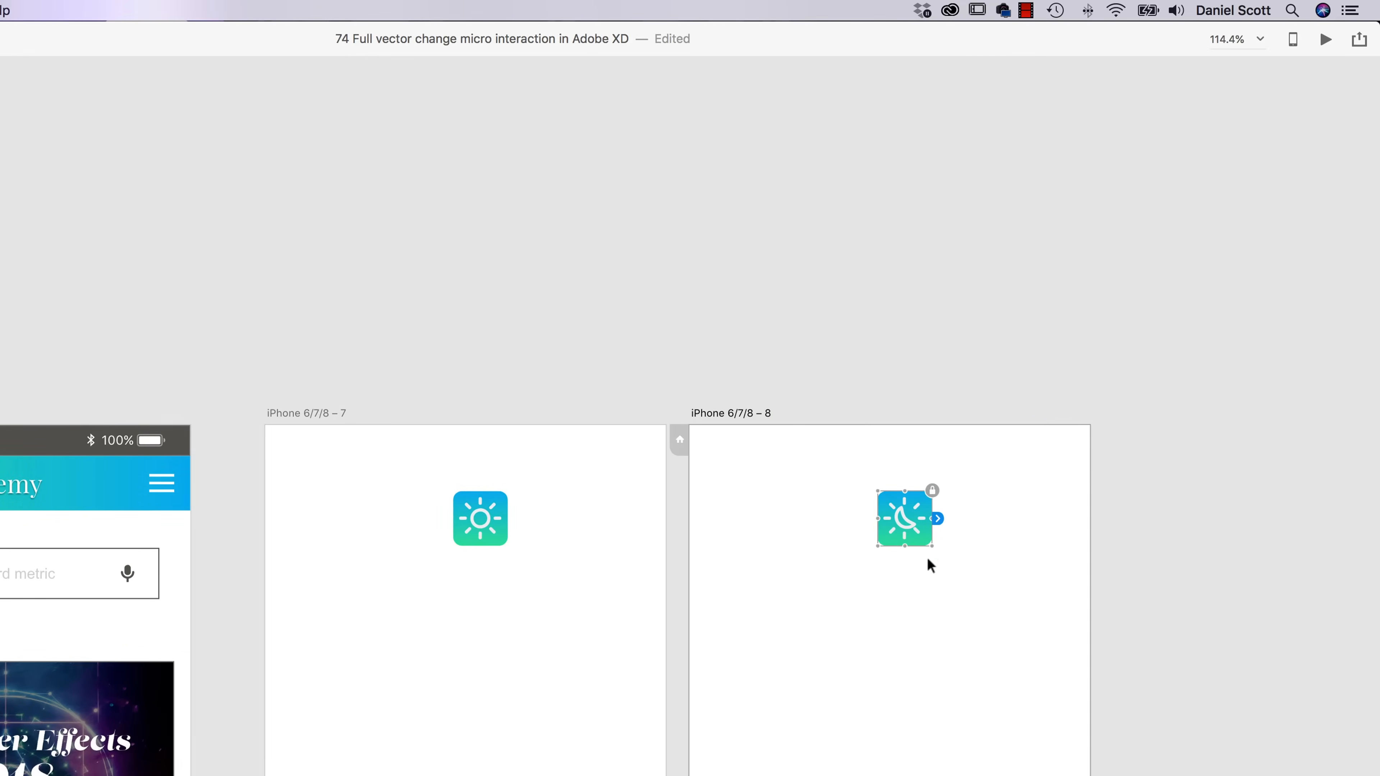
pyautogui.click(939, 521)
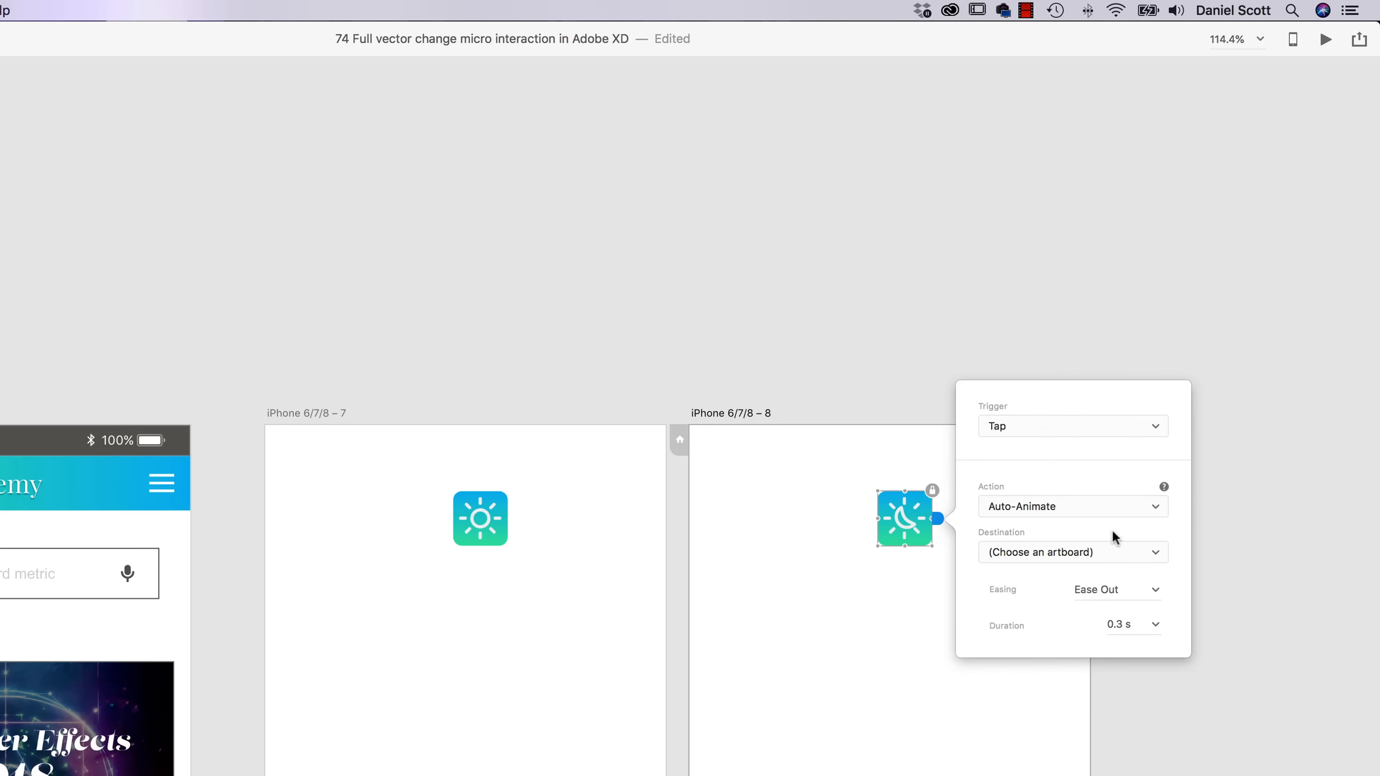
pyautogui.click(1025, 509)
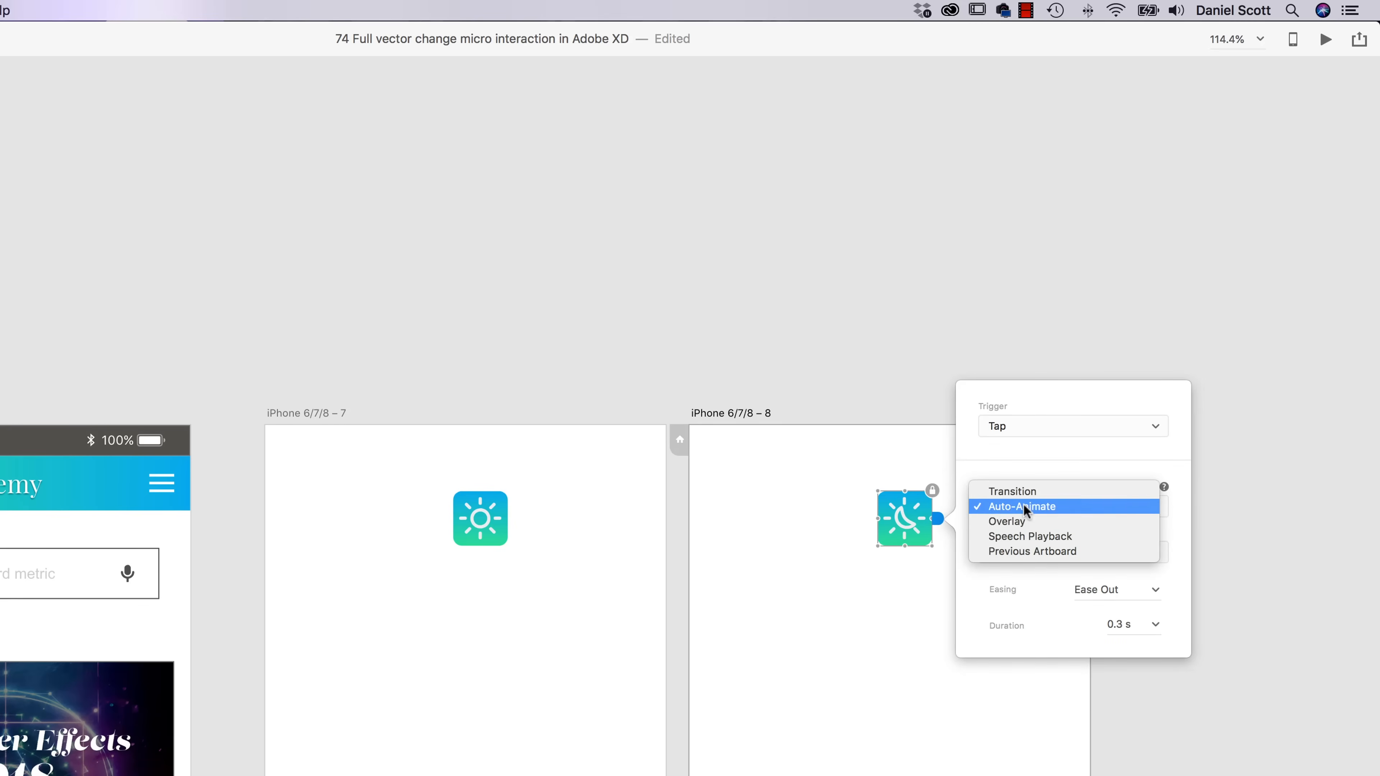
pyautogui.click(1028, 552)
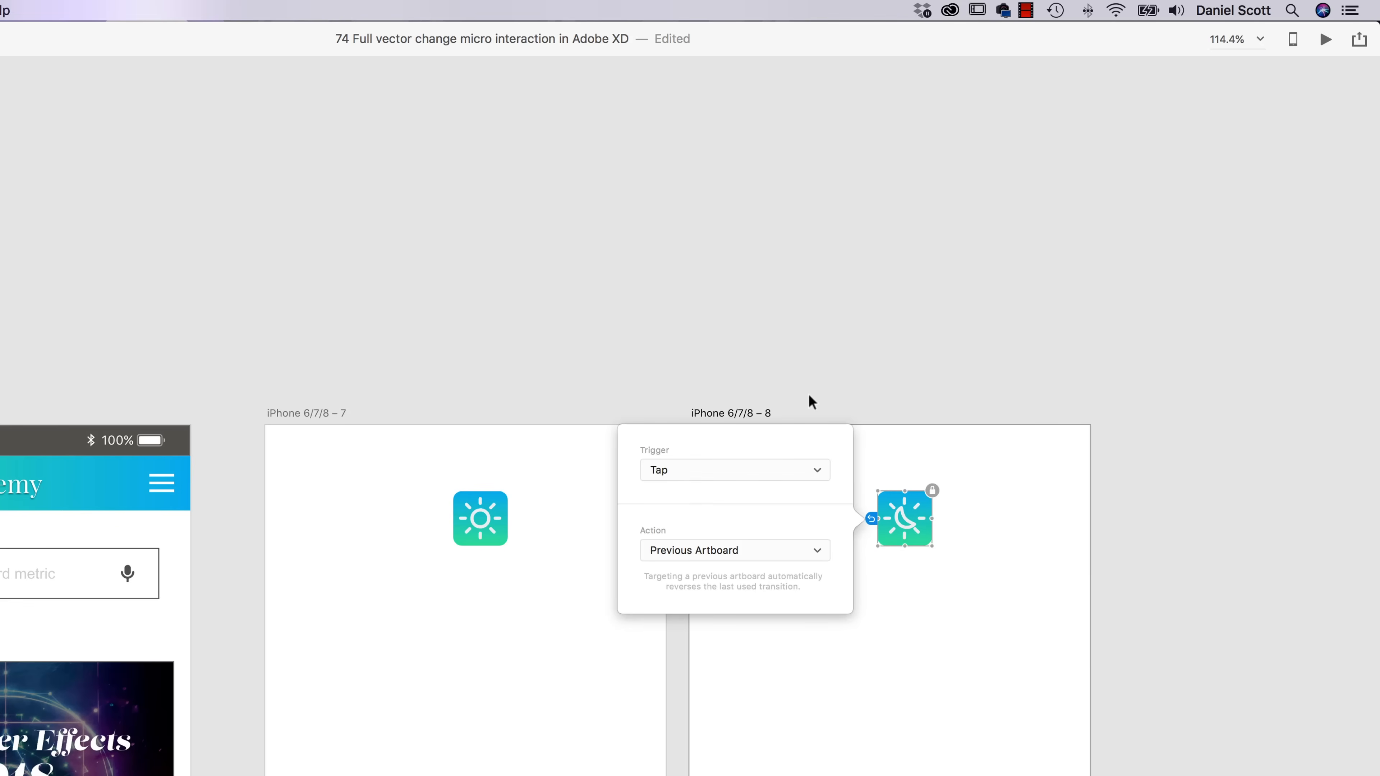
pyautogui.click(790, 372)
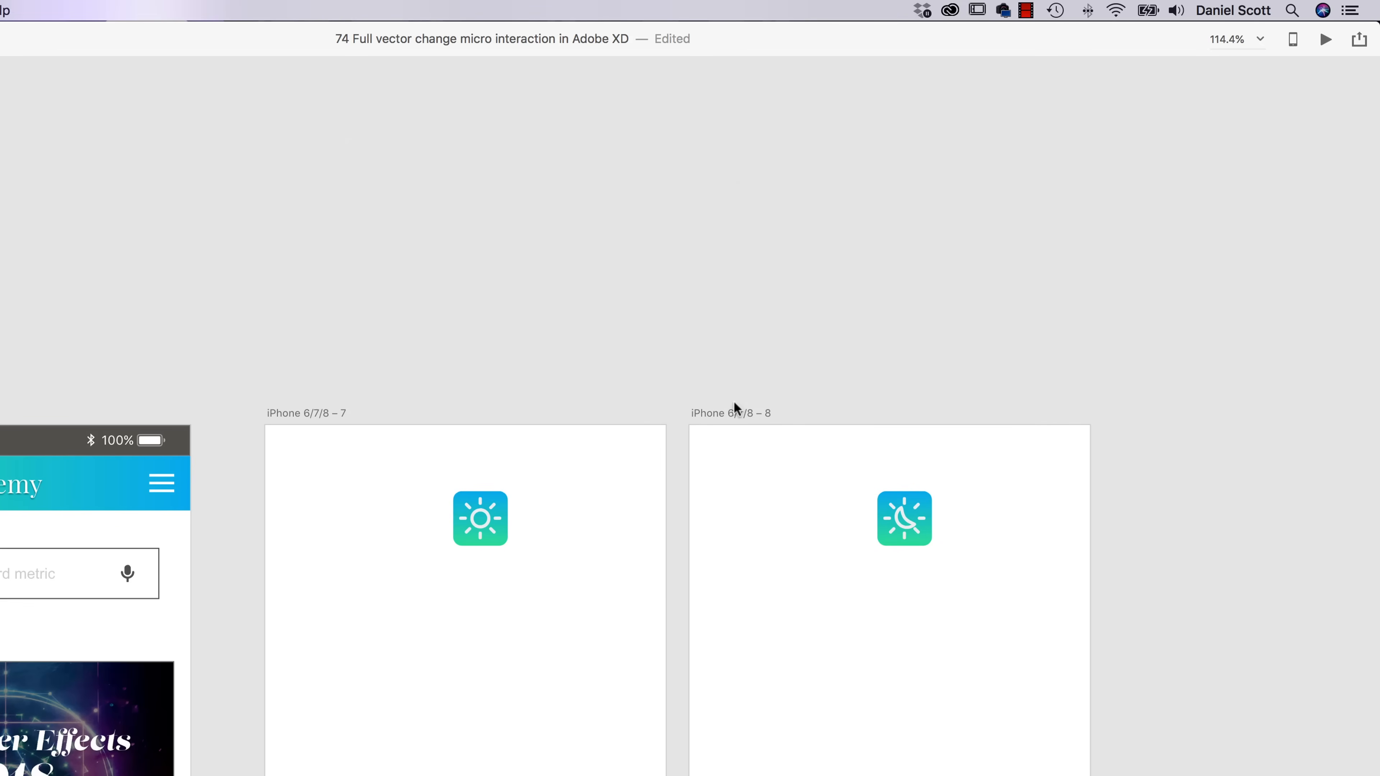
# - Preview the interaction from artboard iPhone 6/7/8 – 7, tapping the icon to switch between sun and moon, and close the preview
pyautogui.press('super+Return')
pyautogui.click(391, 154)
pyautogui.click(318, 416)
pyautogui.press('super+Return')
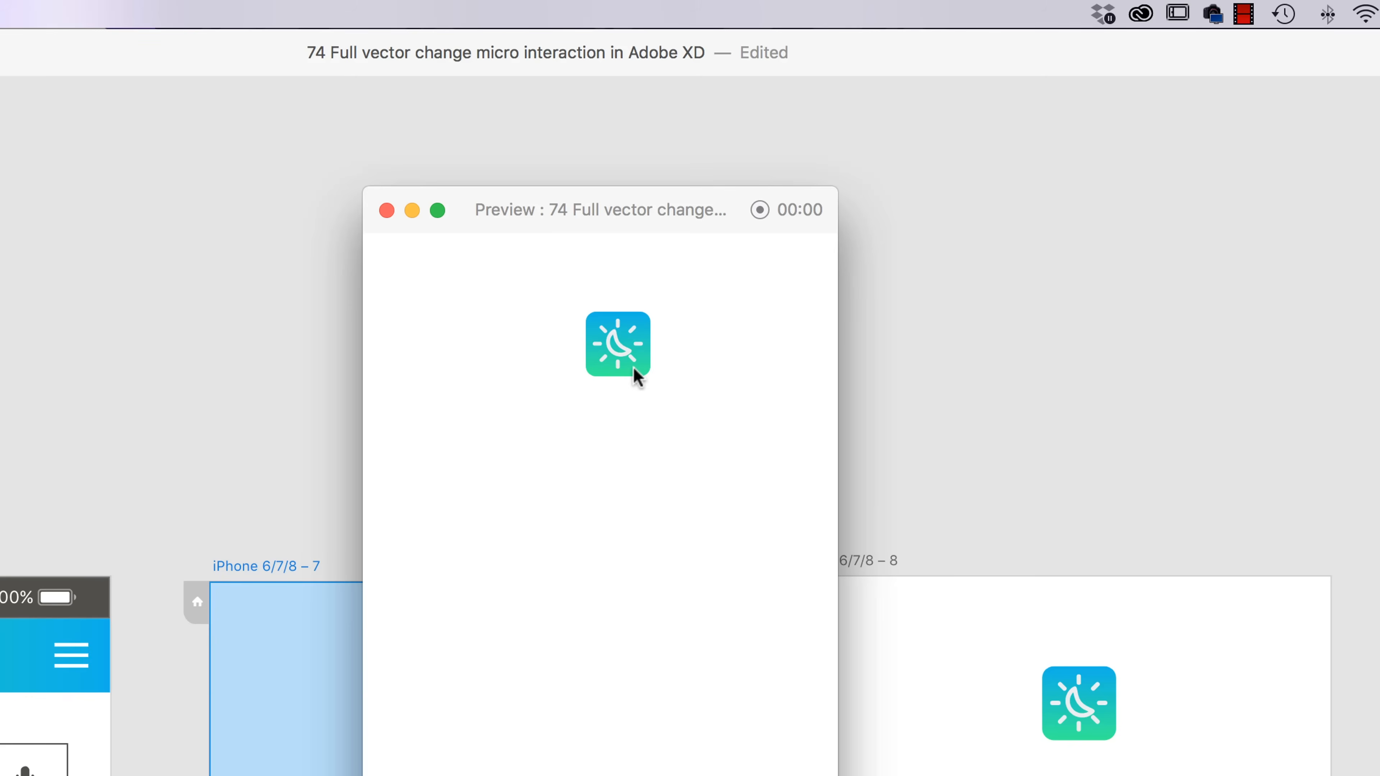
pyautogui.click(633, 375)
pyautogui.click(387, 210)
# - Ungroup the rays around the moon on artboard iPhone 6/7/8 – 8 in Design mode
pyautogui.moveTo(237, 567); pyautogui.dragTo(240, 562)
pyautogui.scroll(2, 1106, 711)
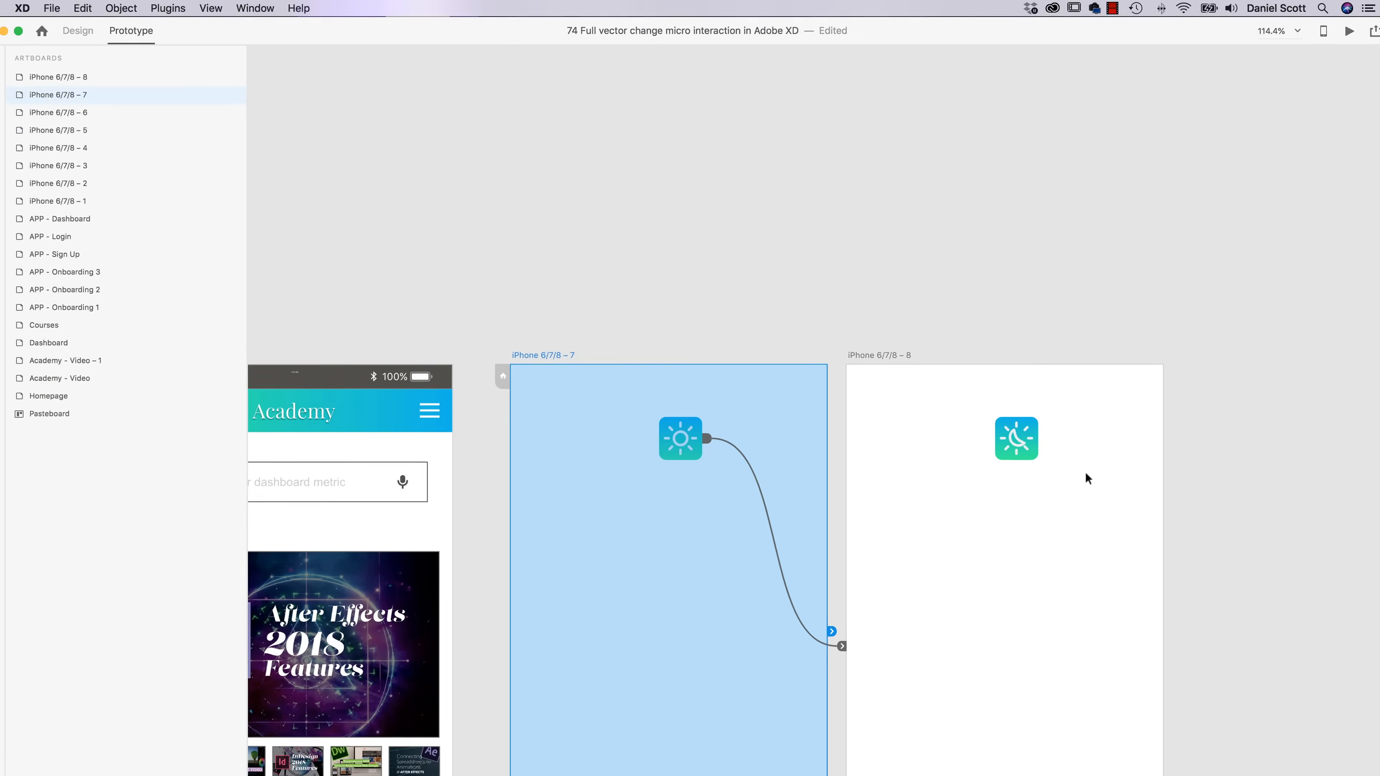
pyautogui.scroll(-5, 1111, 765)
pyautogui.scroll(10, 1023, 435)
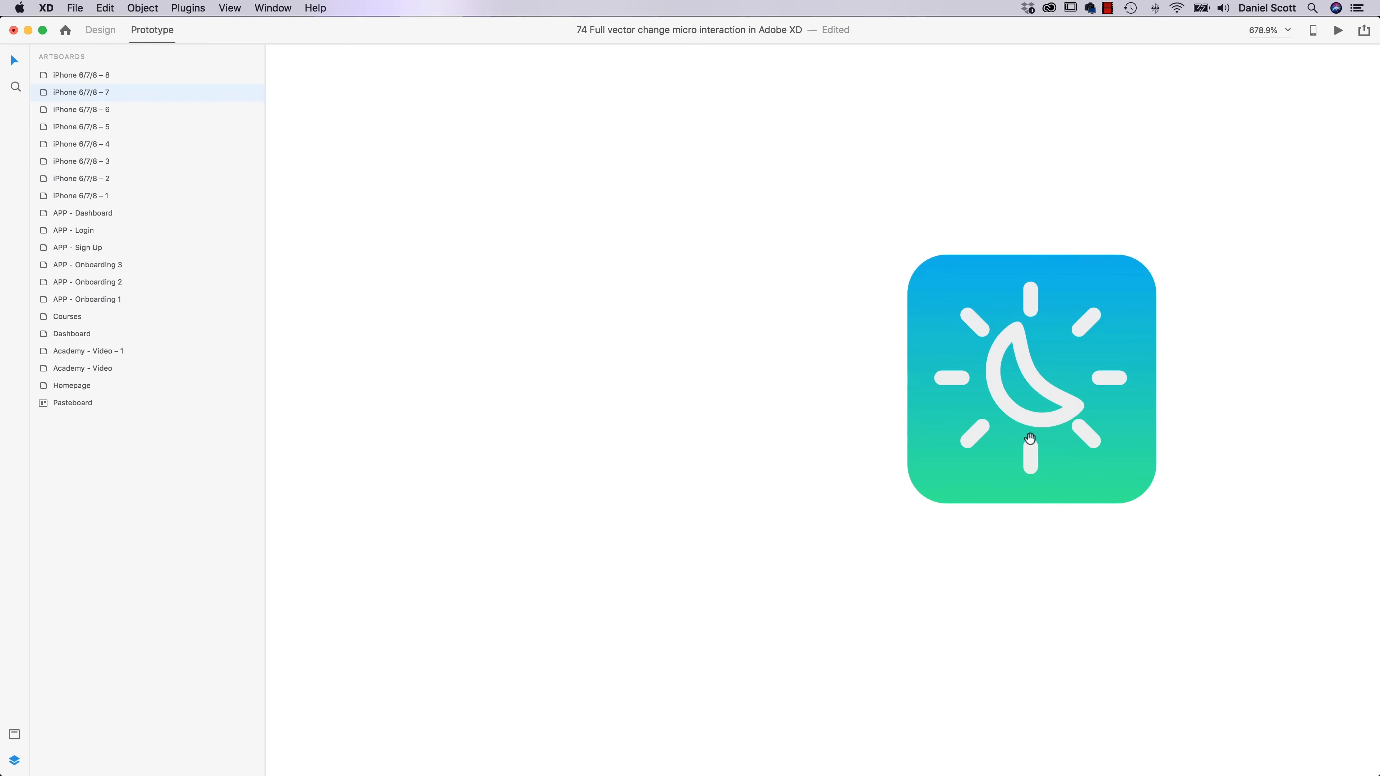
pyautogui.moveTo(1064, 413); pyautogui.dragTo(760, 447)
pyautogui.click(730, 341)
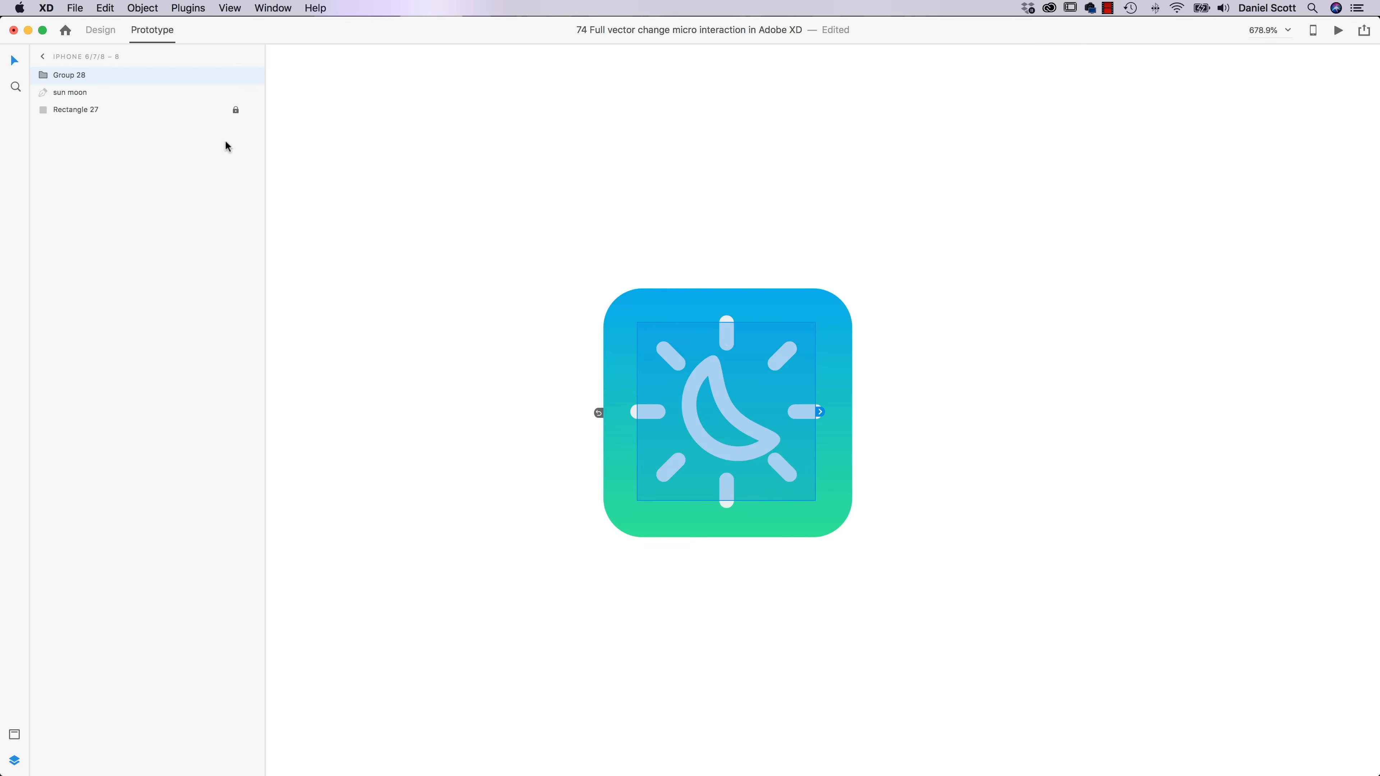
pyautogui.click(101, 30)
pyautogui.click(770, 256)
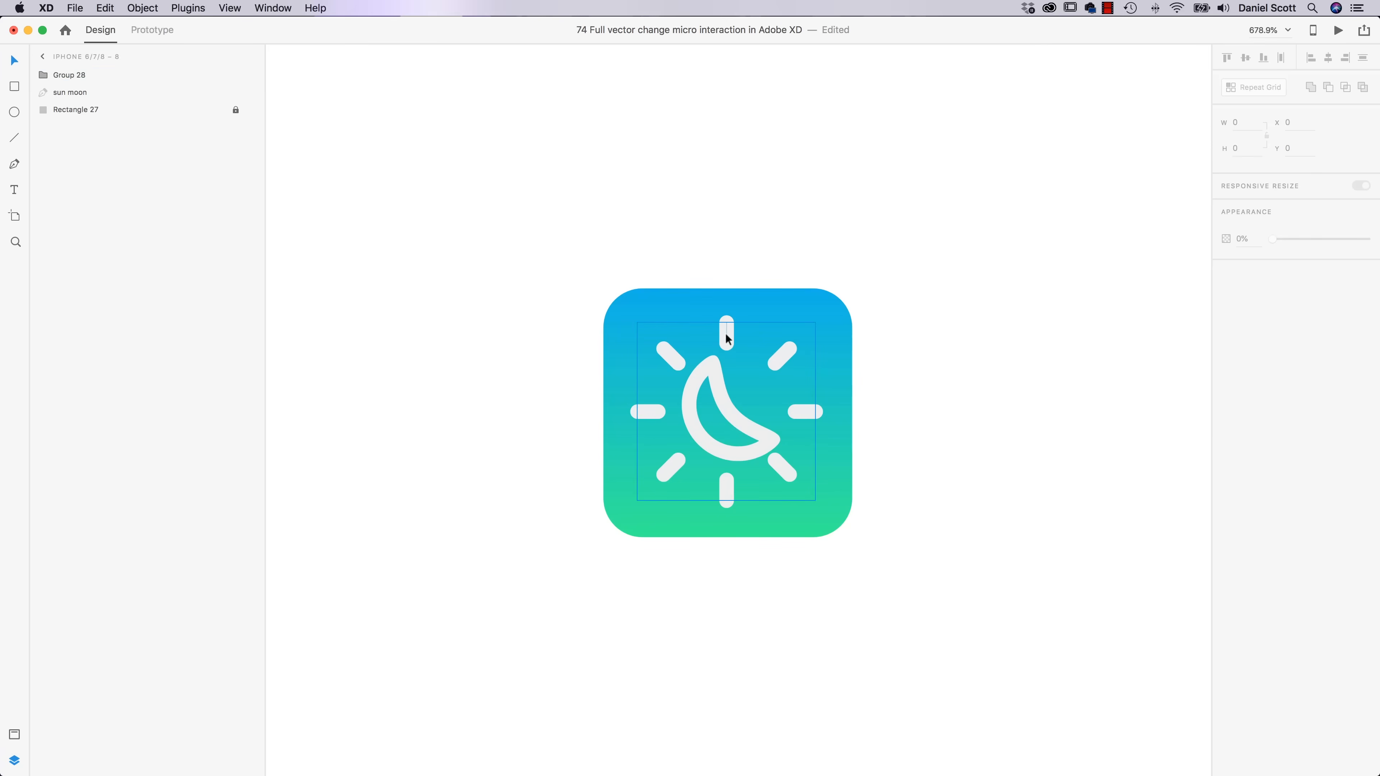
pyautogui.click(728, 338)
pyautogui.press('super+shift+g')
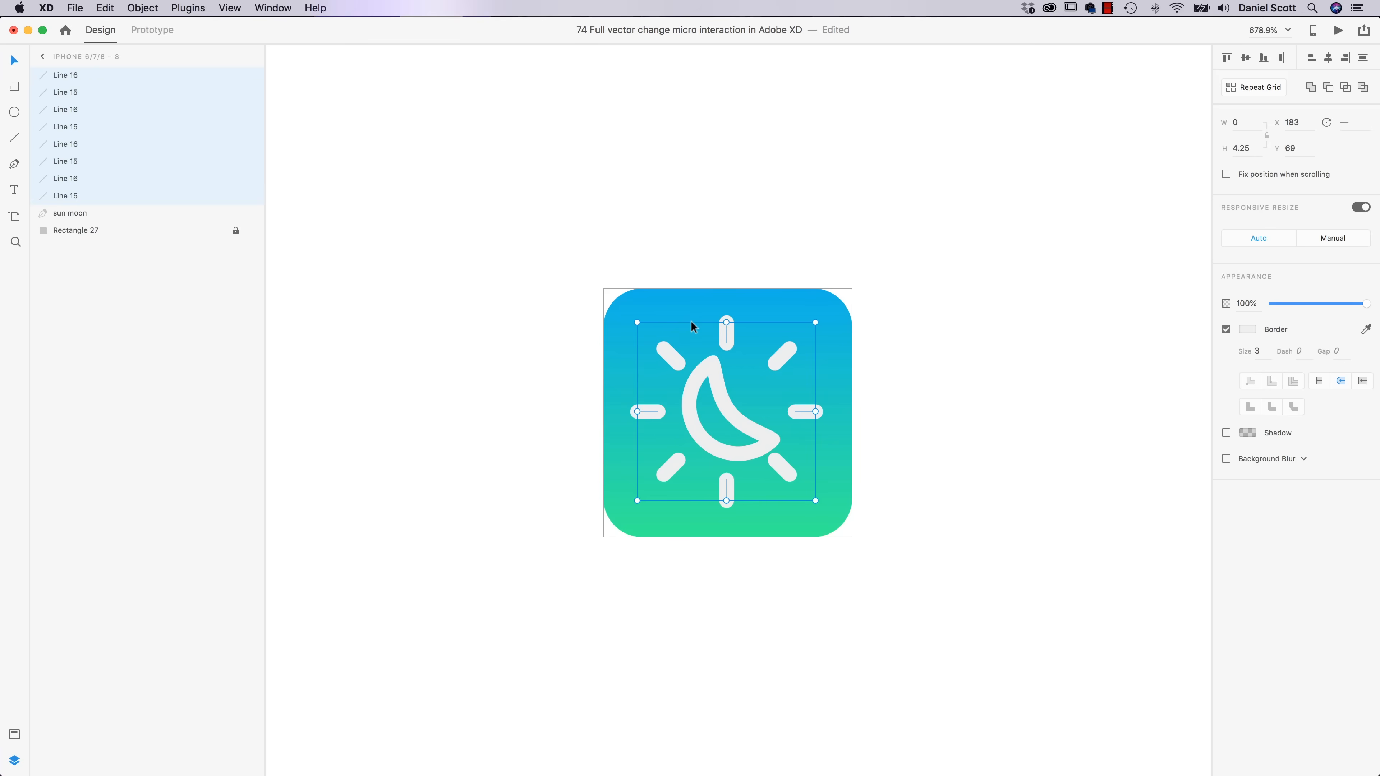
pyautogui.click(704, 262)
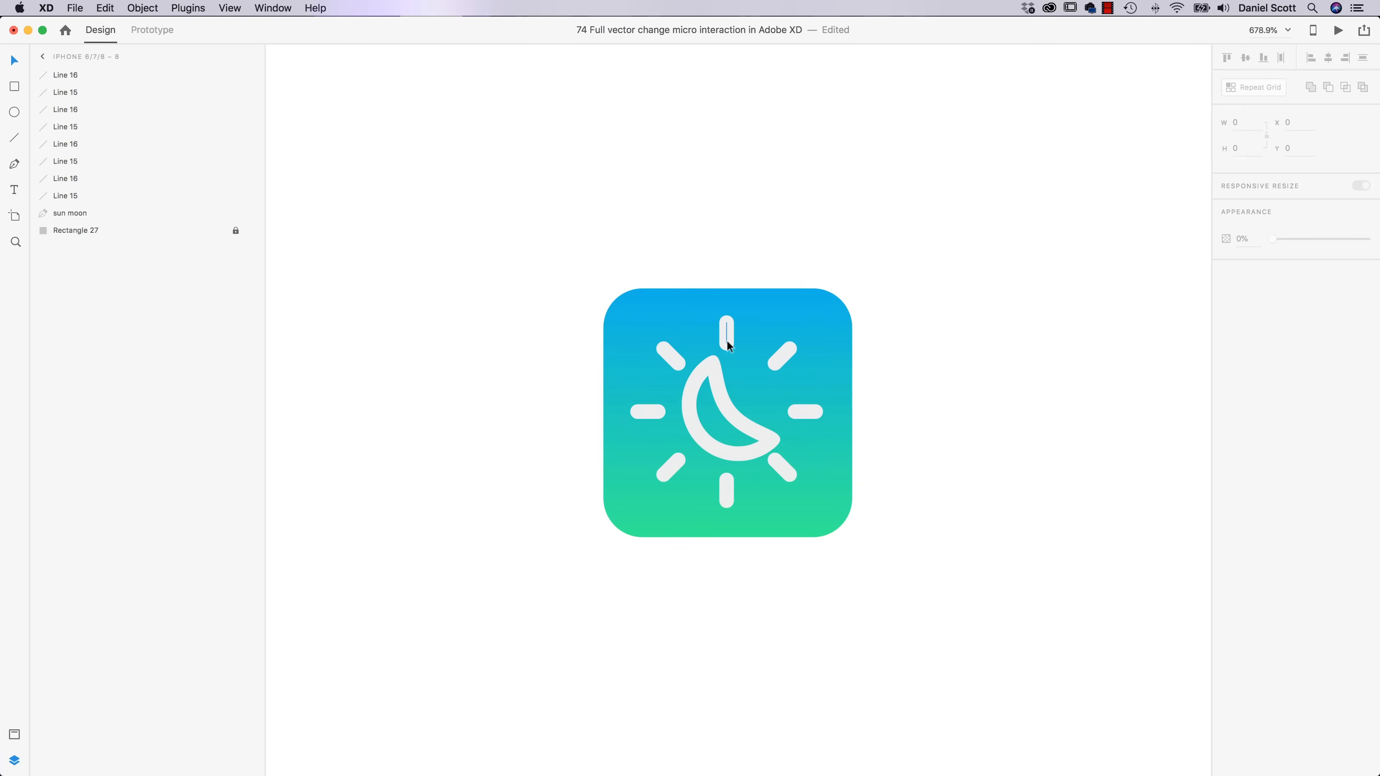
# - Move each of the eight rays around the moon straight outward until it lies outside the gradient square
pyautogui.click(728, 340)
pyautogui.moveTo(727, 333); pyautogui.dragTo(730, 265)
pyautogui.moveTo(725, 495); pyautogui.dragTo(721, 567)
pyautogui.moveTo(784, 472)
pyautogui.mouseDown()
pyautogui.moveTo(847, 511)
pyautogui.moveTo(778, 464)
pyautogui.mouseUp()
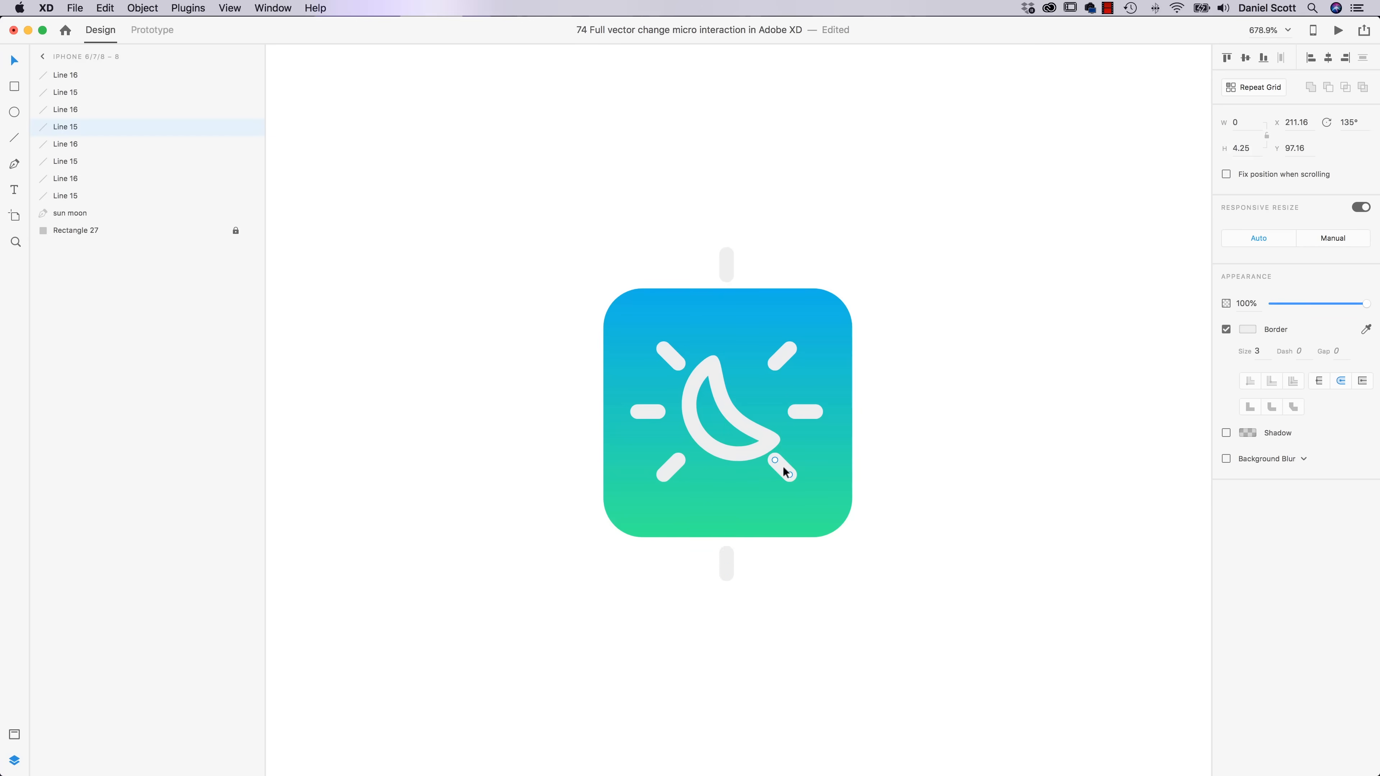
pyautogui.moveTo(784, 466); pyautogui.dragTo(865, 543)
pyautogui.moveTo(793, 358); pyautogui.dragTo(864, 283)
pyautogui.moveTo(822, 410); pyautogui.dragTo(876, 418)
pyautogui.moveTo(651, 410); pyautogui.dragTo(578, 421)
pyautogui.moveTo(670, 356); pyautogui.dragTo(596, 280)
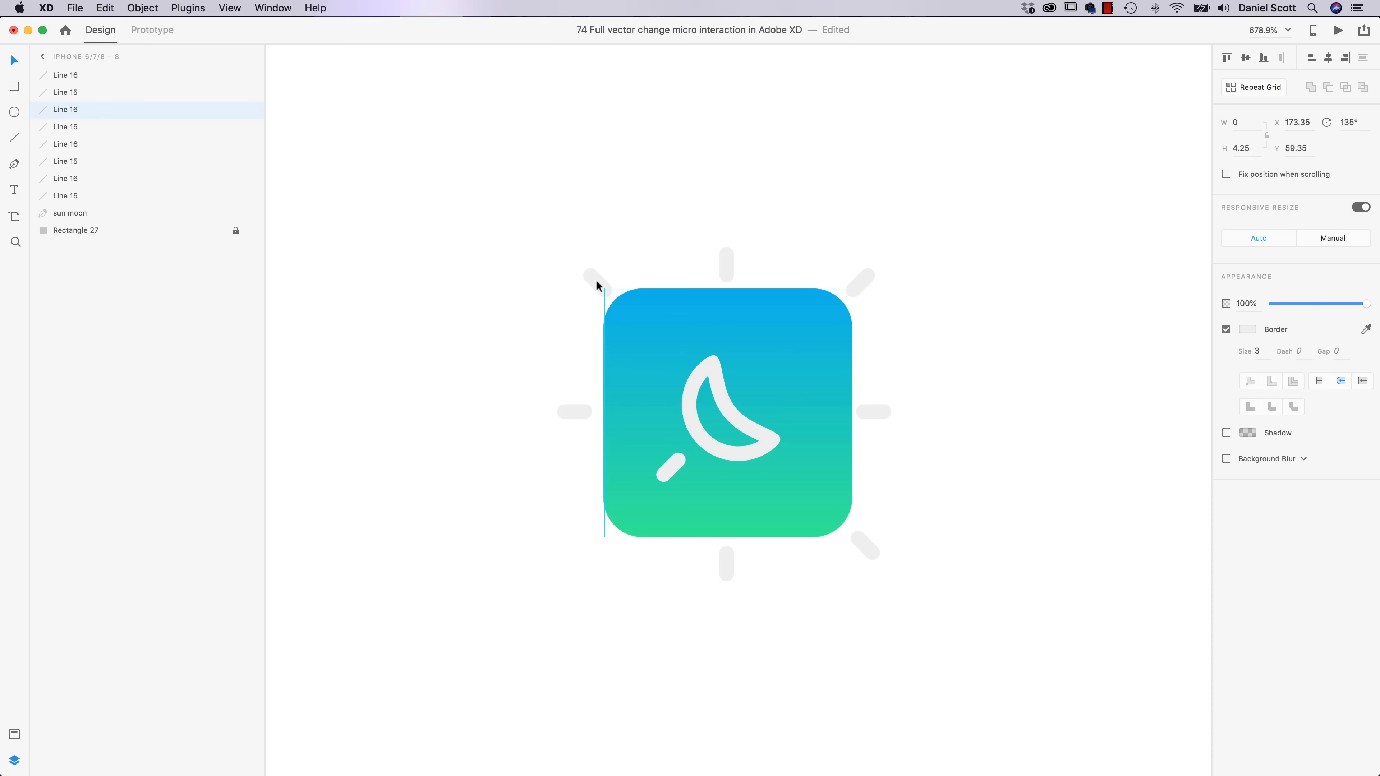
pyautogui.moveTo(674, 467); pyautogui.dragTo(933, 598)
# - Fade out the three rays below and the three rays above the moon's square by lowering their opacity to 0%
pyautogui.click(688, 610)
pyautogui.moveTo(1347, 304); pyautogui.dragTo(1272, 304)
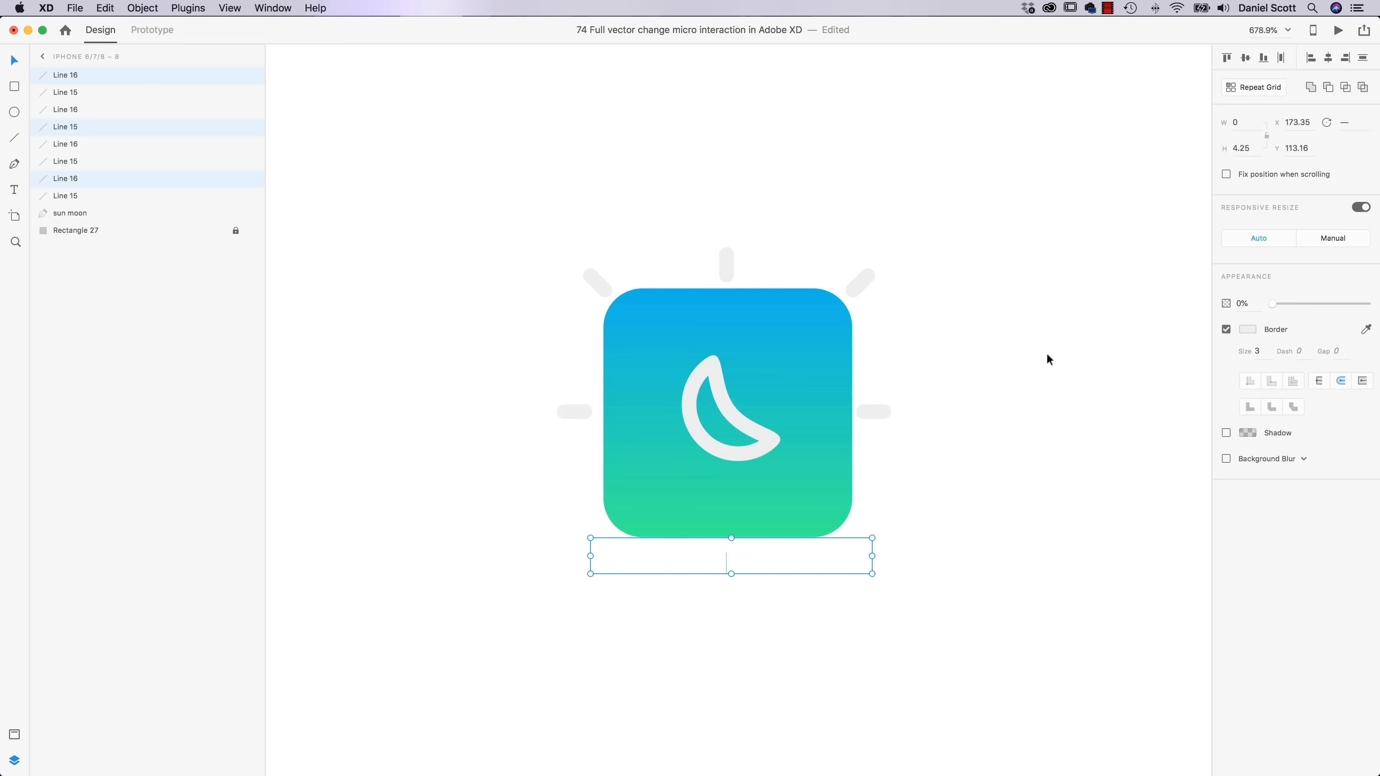
pyautogui.moveTo(507, 205); pyautogui.dragTo(900, 279)
pyautogui.moveTo(591, 215); pyautogui.dragTo(899, 282)
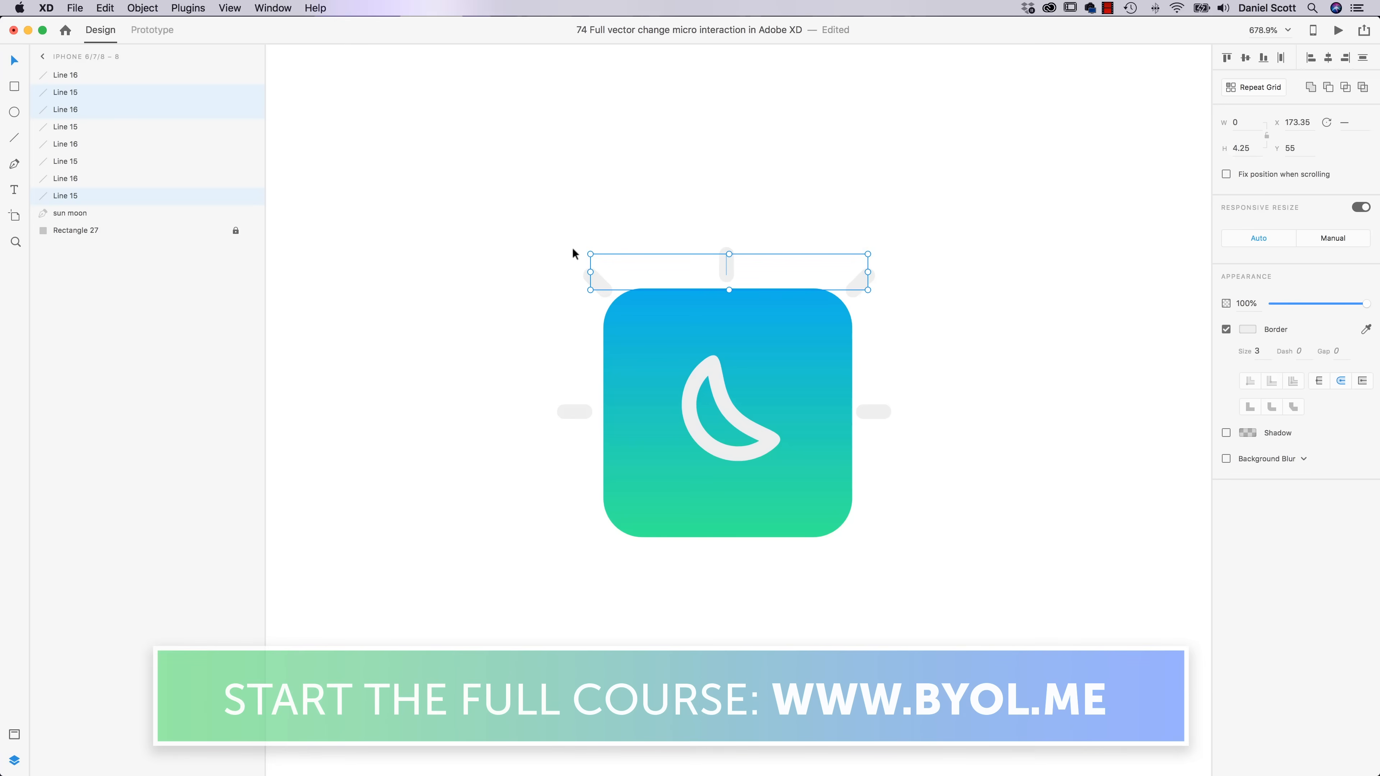
pyautogui.moveTo(501, 222); pyautogui.dragTo(922, 277)
pyautogui.press('1')
pyautogui.moveTo(526, 213); pyautogui.dragTo(907, 275)
# - Set the opacity of the two horizontal rays on either side of the moon's square to 0%
pyautogui.moveTo(927, 358); pyautogui.dragTo(878, 426)
pyautogui.moveTo(484, 371); pyautogui.dragTo(585, 429)
pyautogui.keyDown('shift'); pyautogui.click(875, 412); pyautogui.keyUp('shift')
pyautogui.moveTo(1328, 304); pyautogui.dragTo(1103, 318)
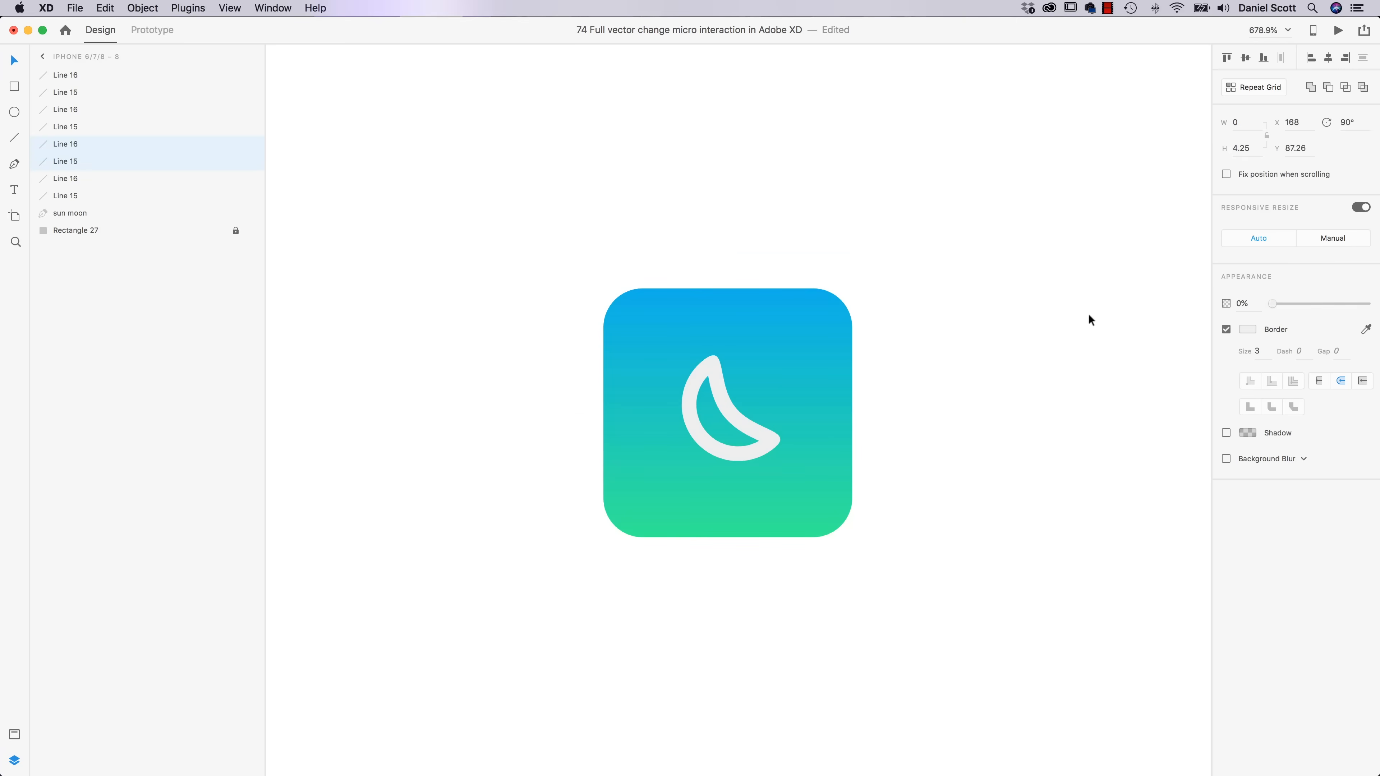
pyautogui.click(870, 270)
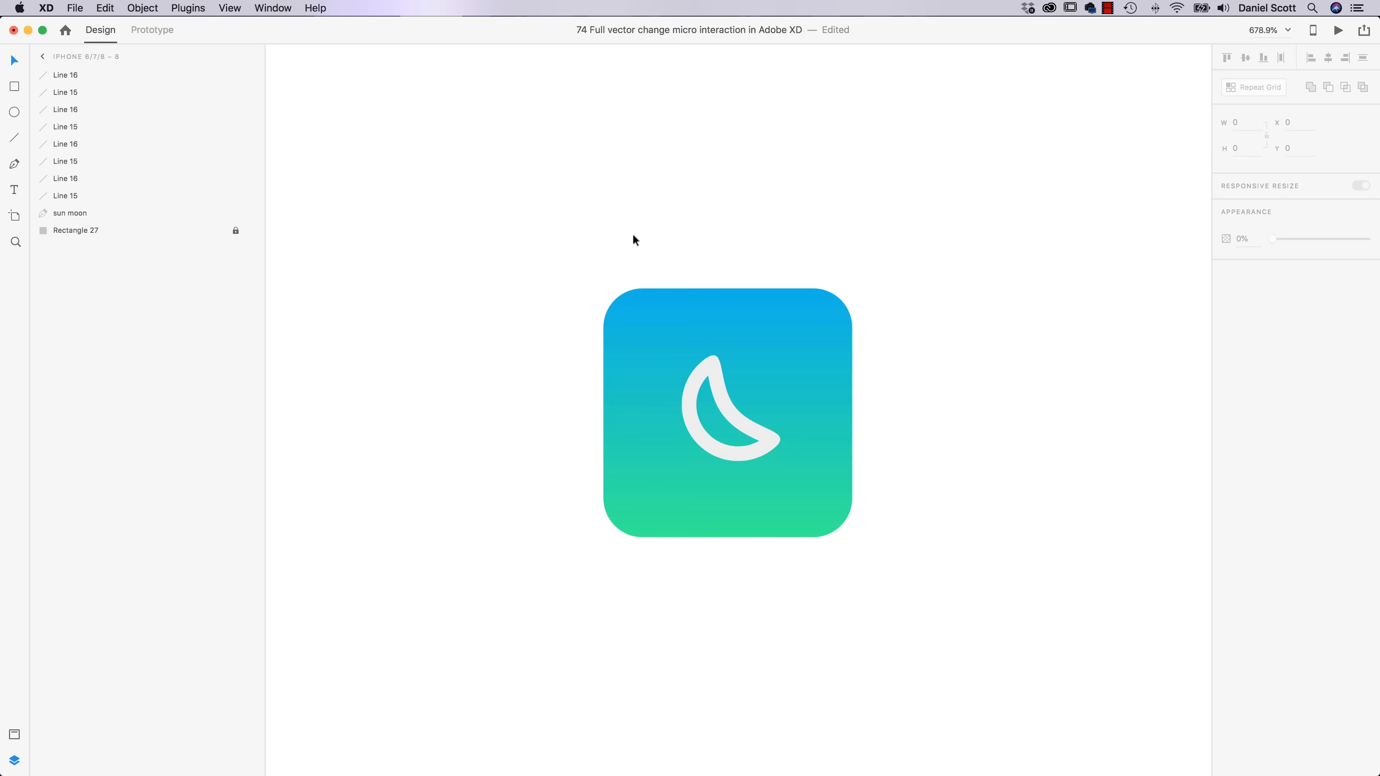
# - Preview the transition with the outward-moving, fading rays from artboard iPhone 6/7/8 – 7 and close the preview
pyautogui.scroll(2, 702, 314)
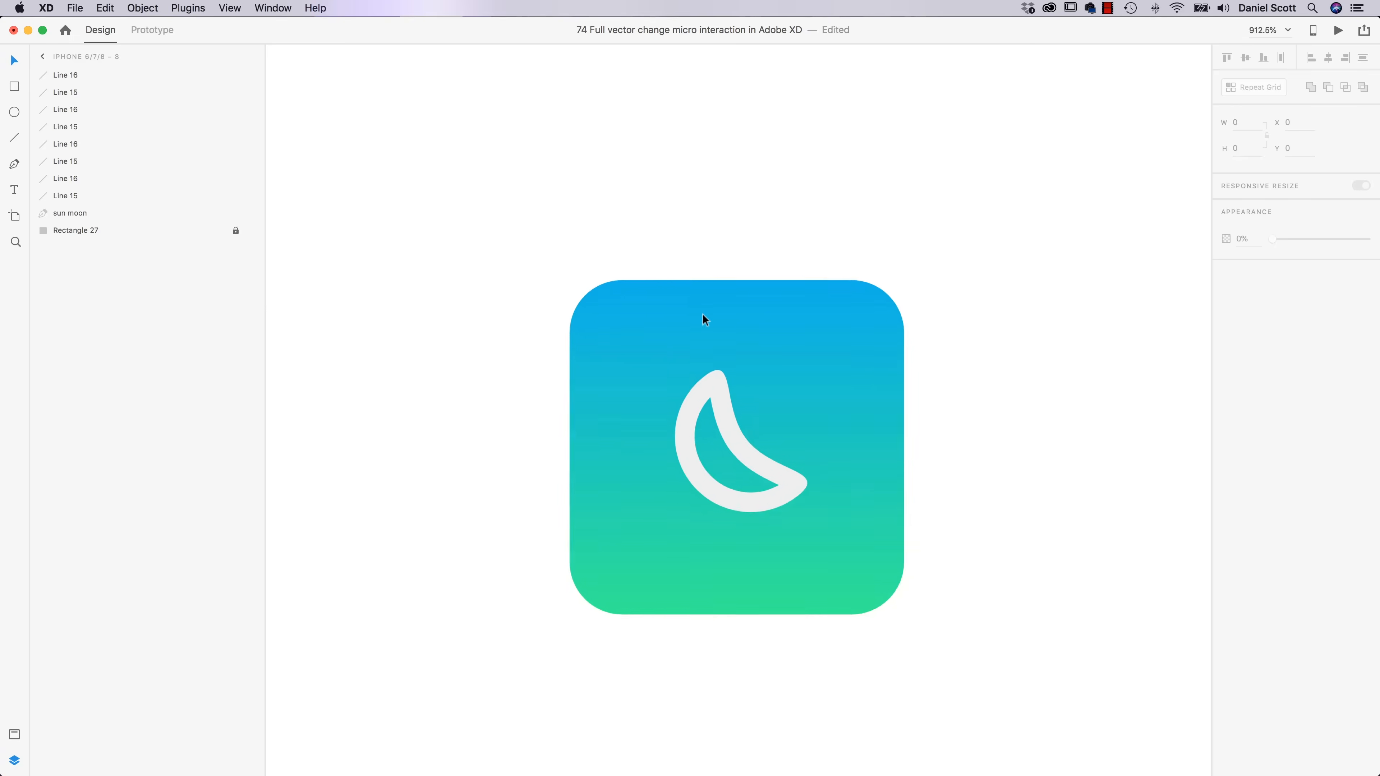
pyautogui.scroll(-10, 702, 313)
pyautogui.click(527, 284)
pyautogui.press('super+Return')
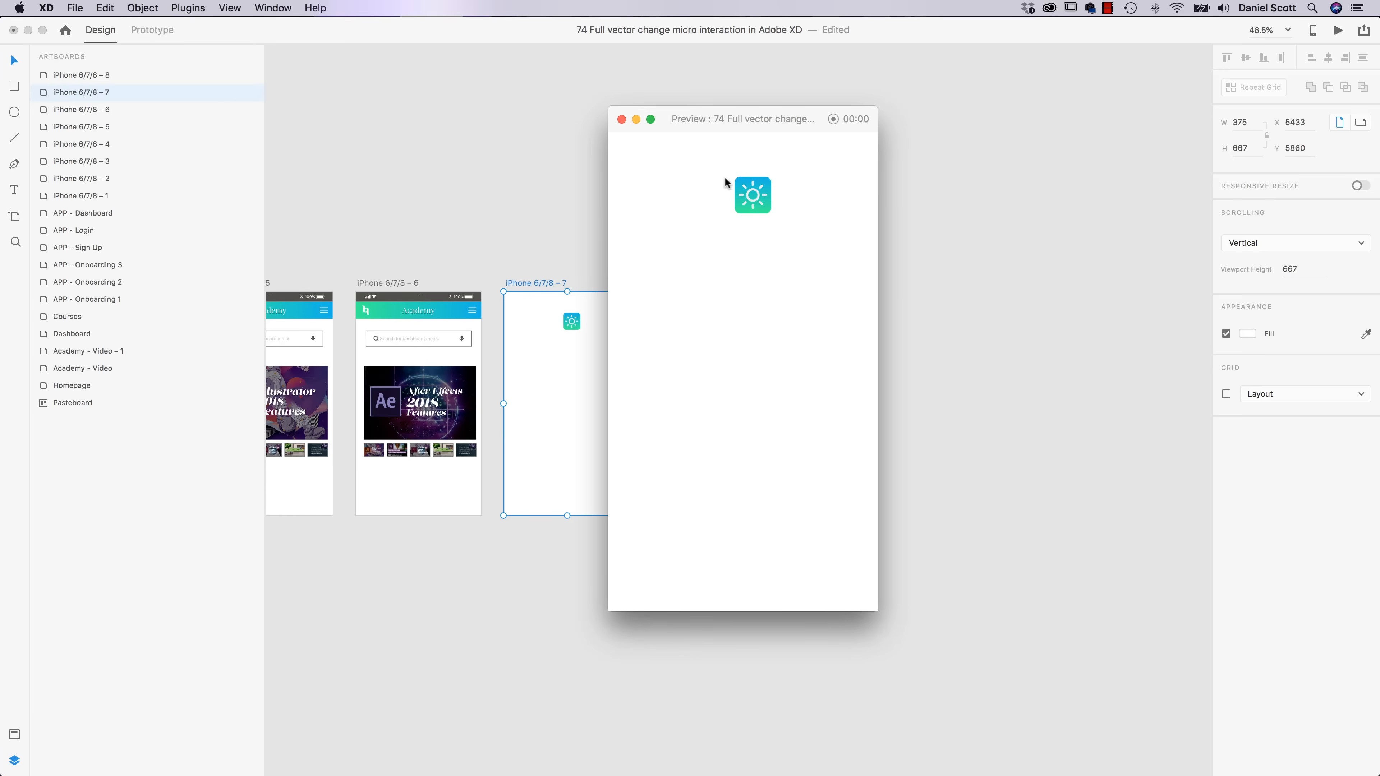
pyautogui.click(621, 119)
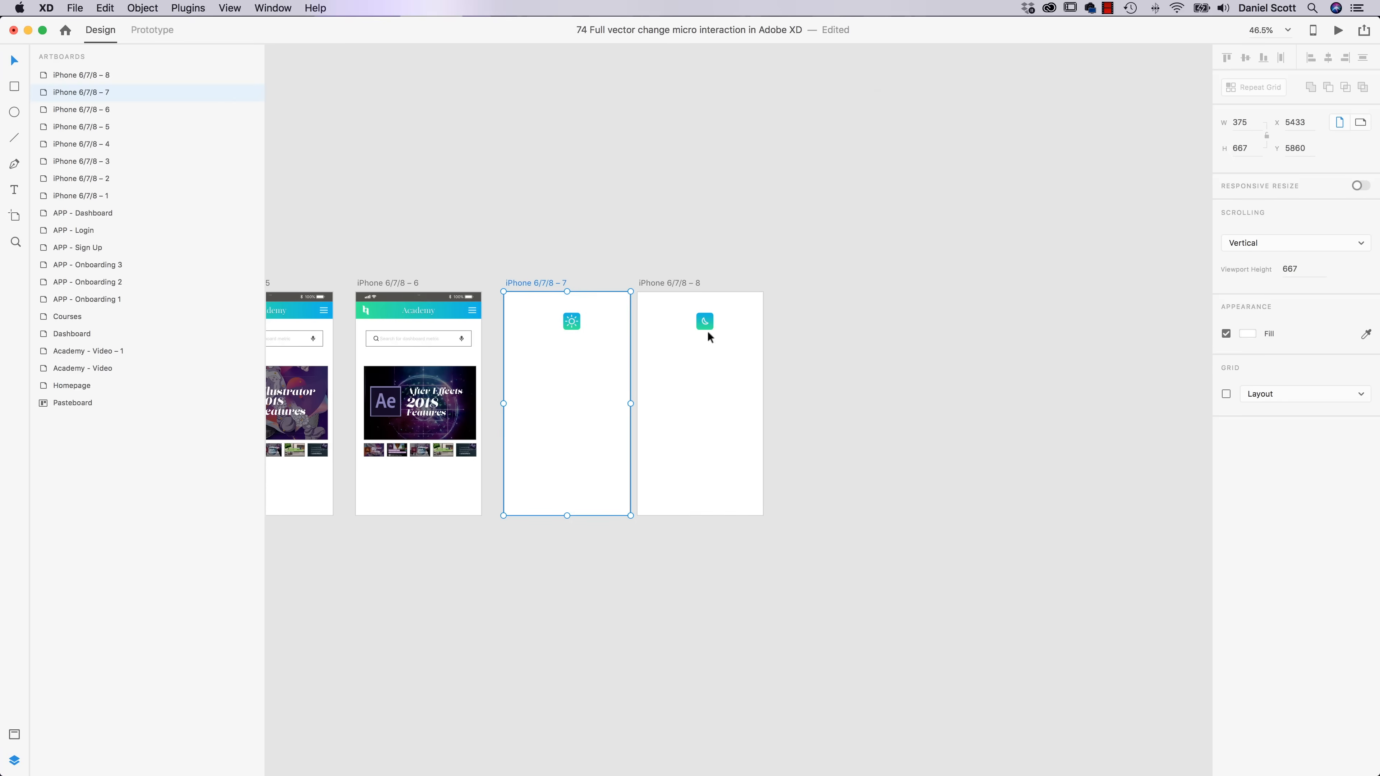
# - Ungroup the sun's rays on artboard iPhone 6/7/8 – 7 to match the separate line layers on iPhone 6/7/8 – 8
pyautogui.scroll(10, 555, 336)
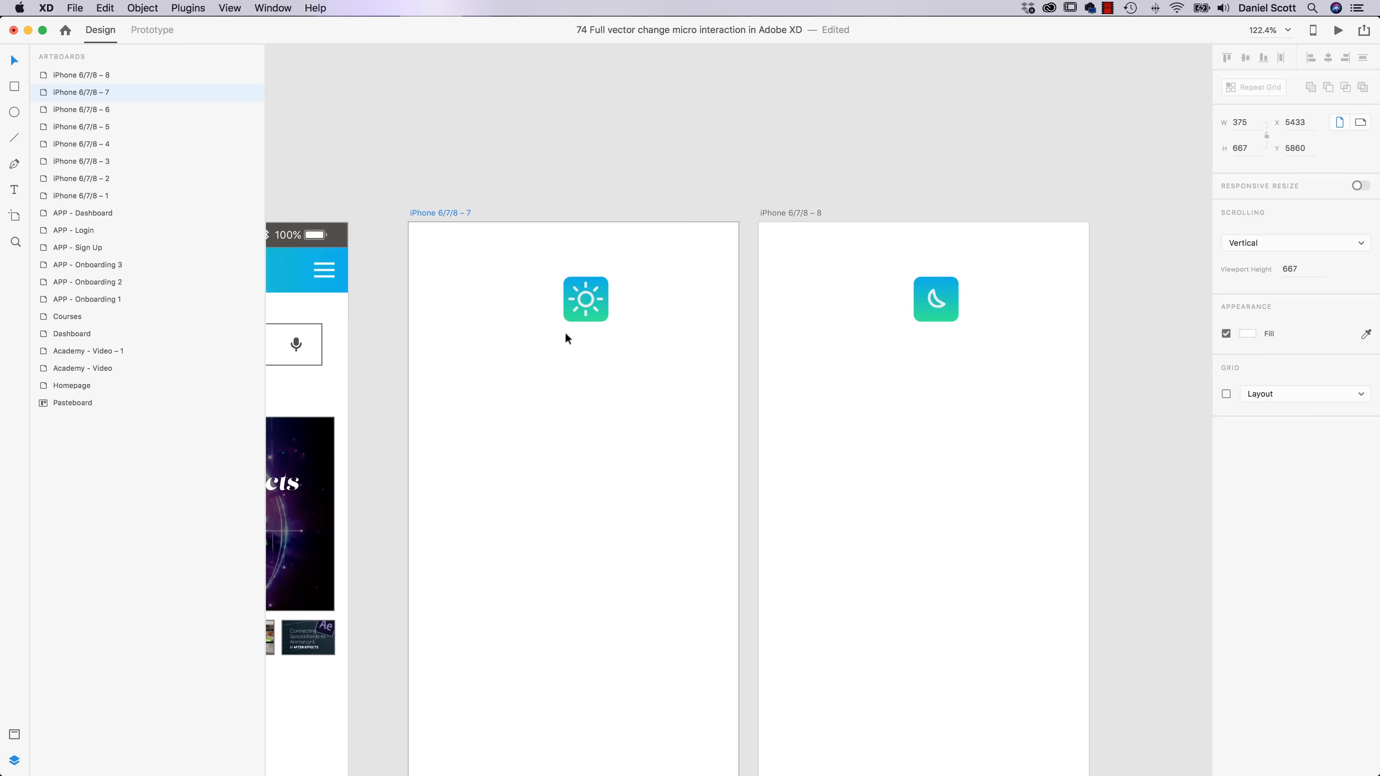
pyautogui.click(629, 279)
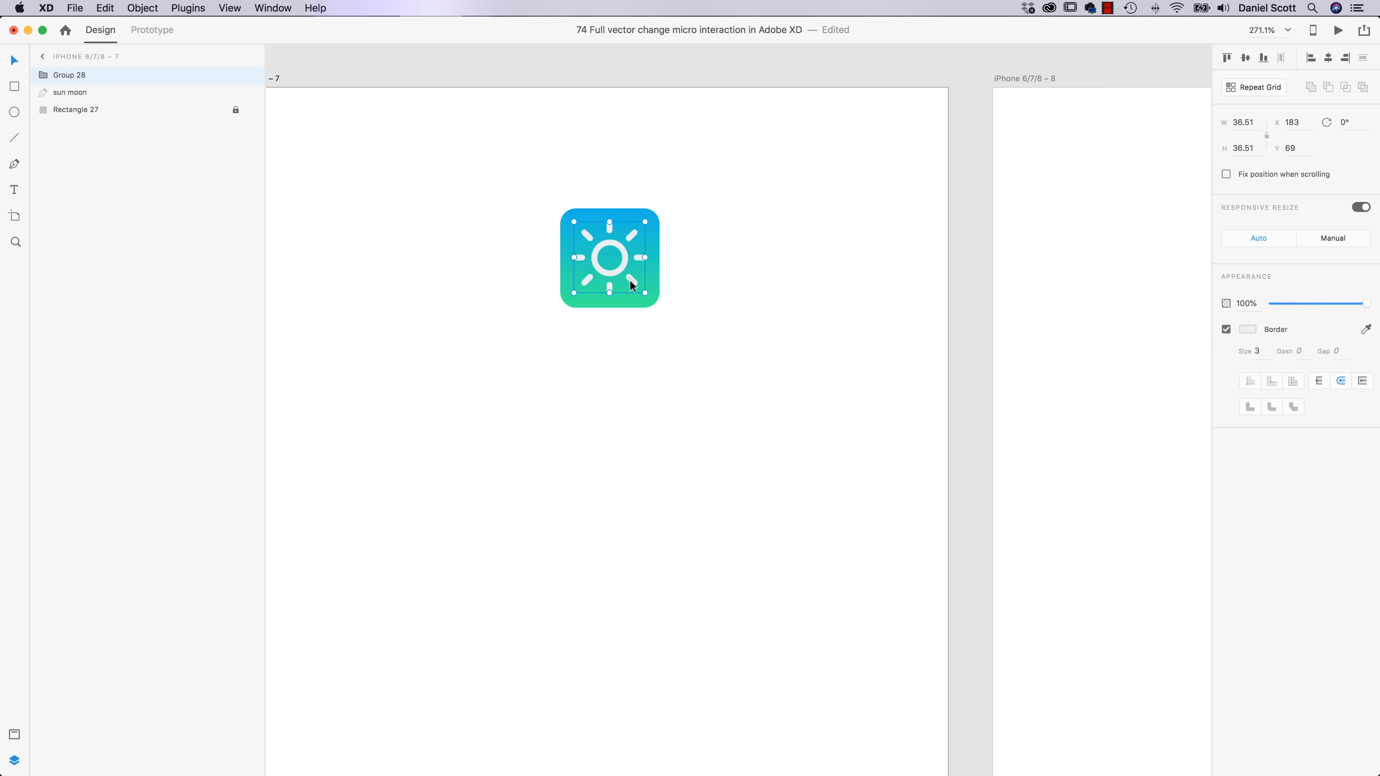
pyautogui.hscroll(10, 609, 234)
pyautogui.scroll(3, 610, 234)
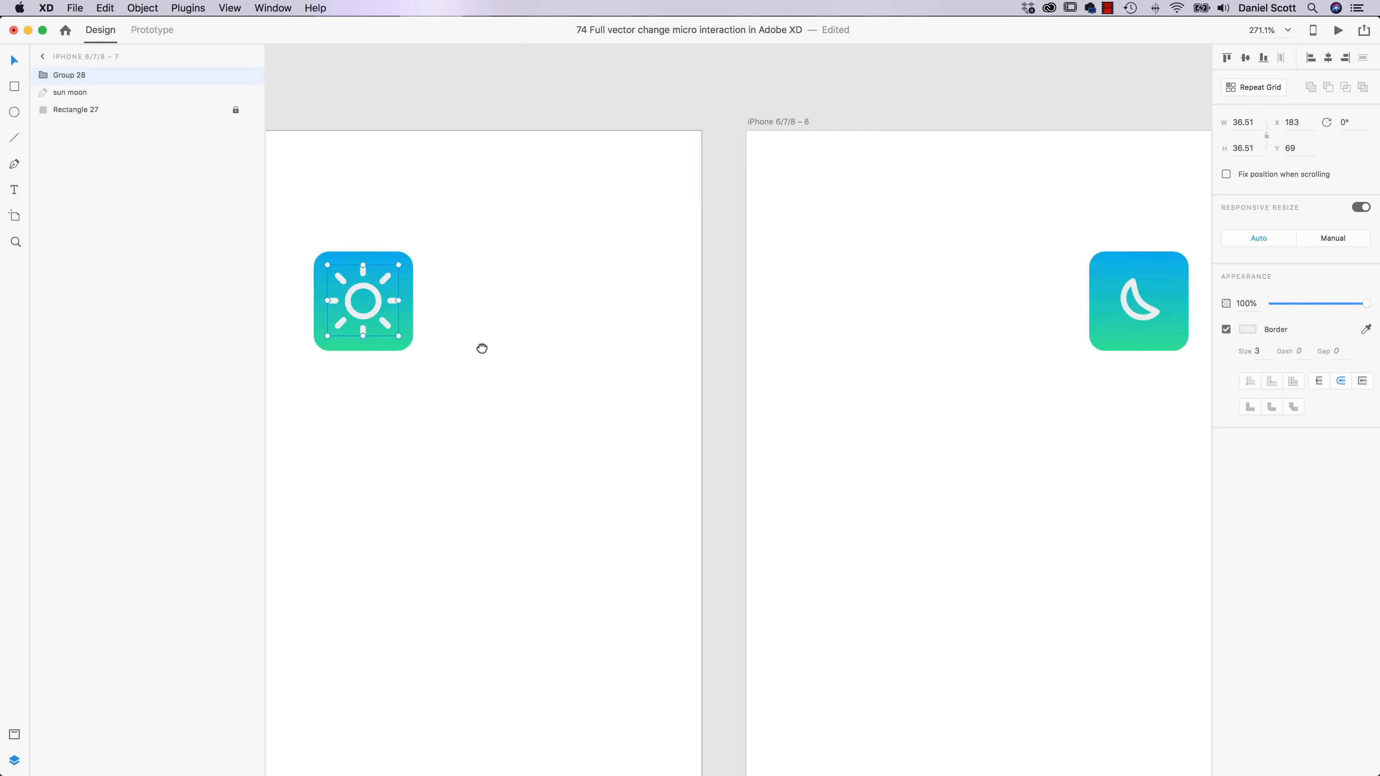
pyautogui.click(1017, 404)
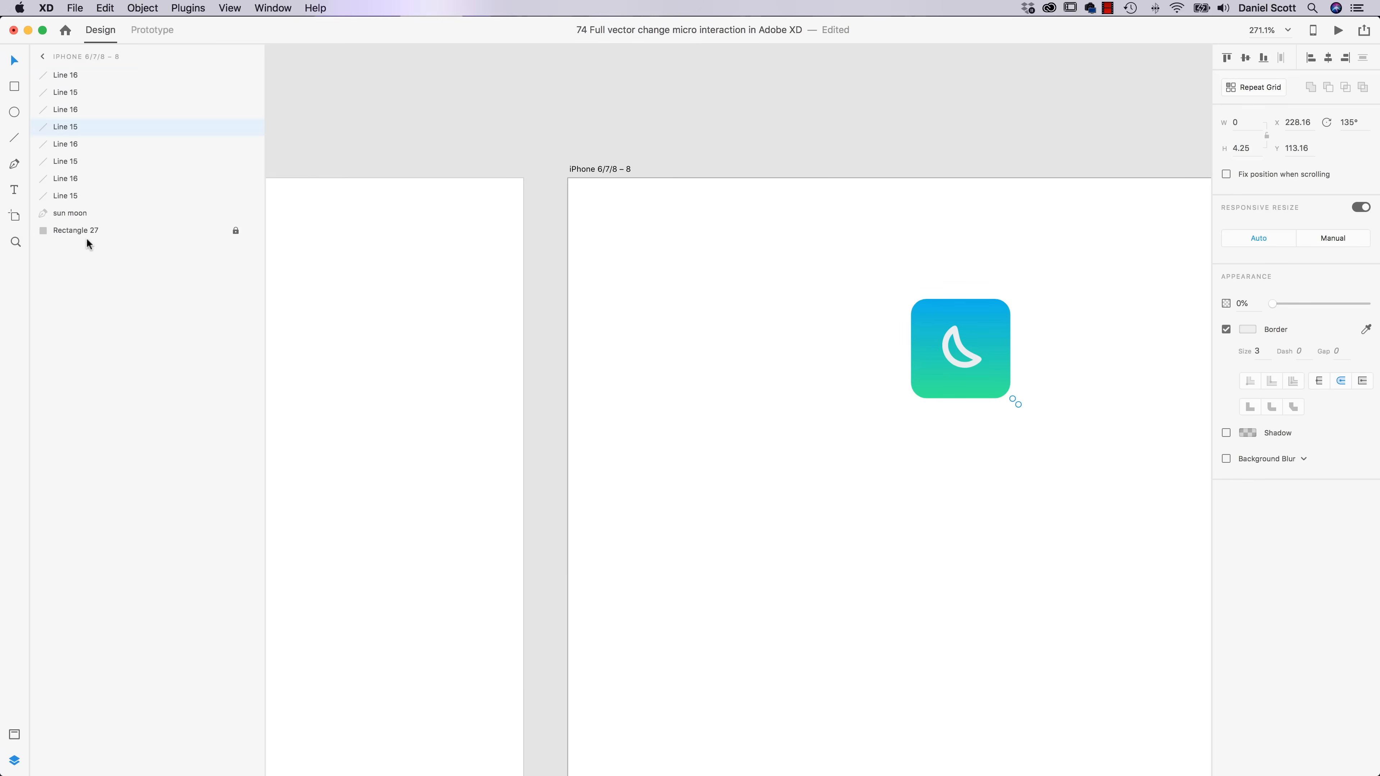
pyautogui.hscroll(-10, 342, 235)
pyautogui.click(728, 361)
pyautogui.press('super+shift+g')
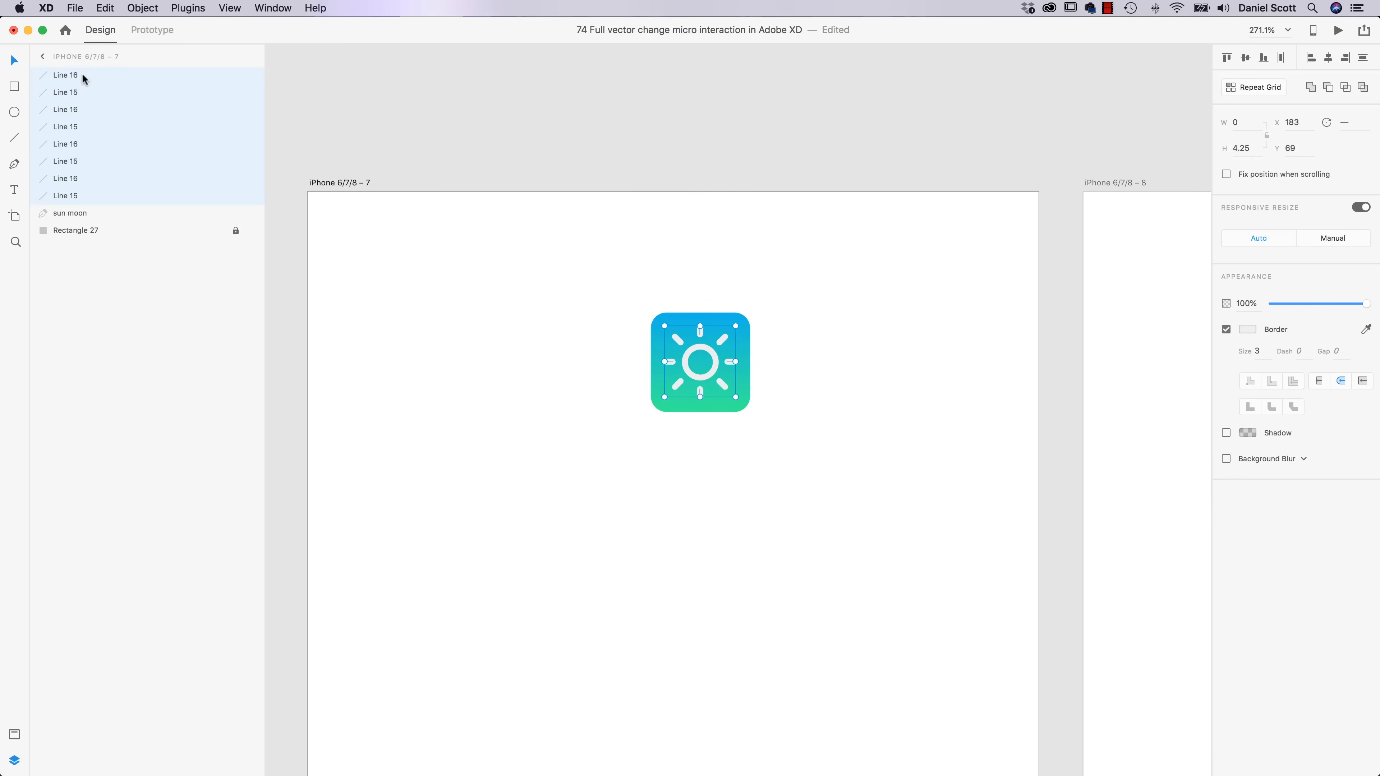
pyautogui.hscroll(5, 889, 228)
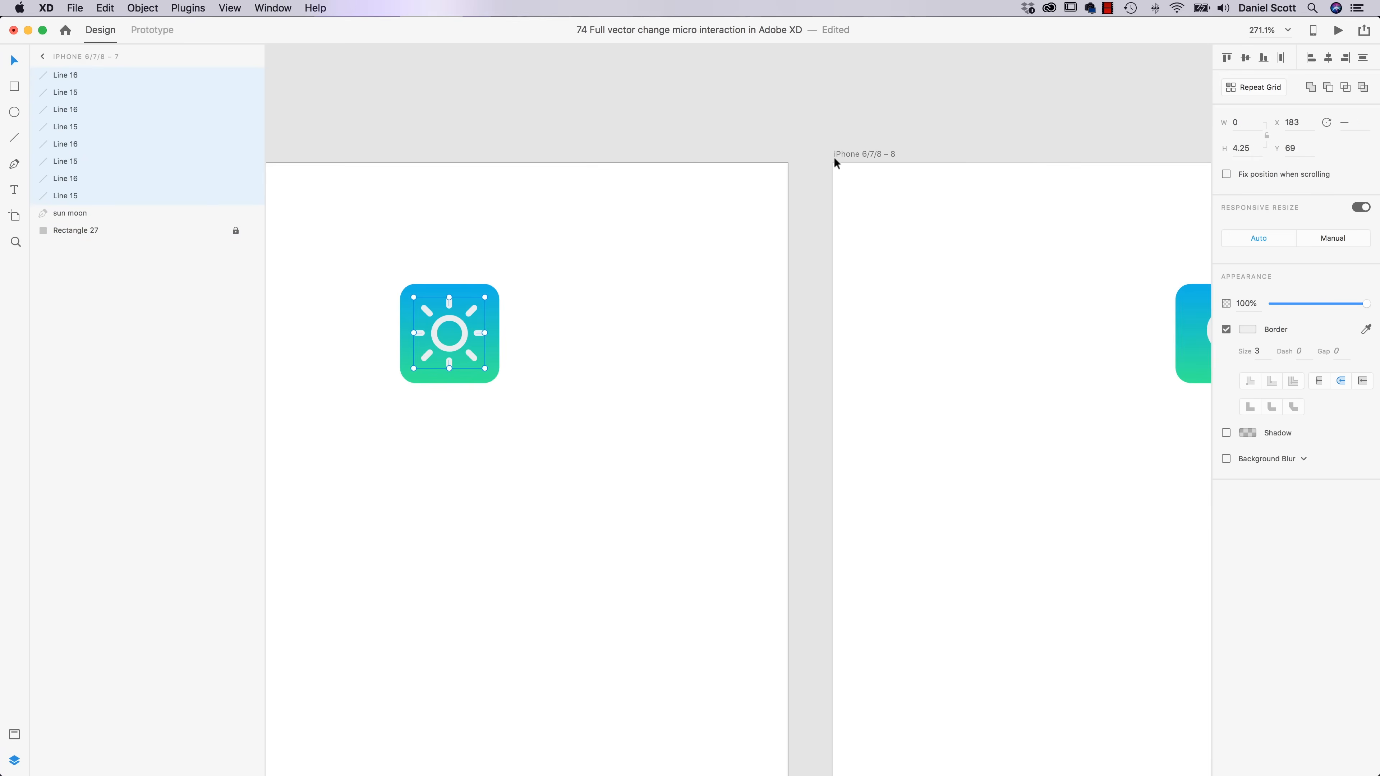